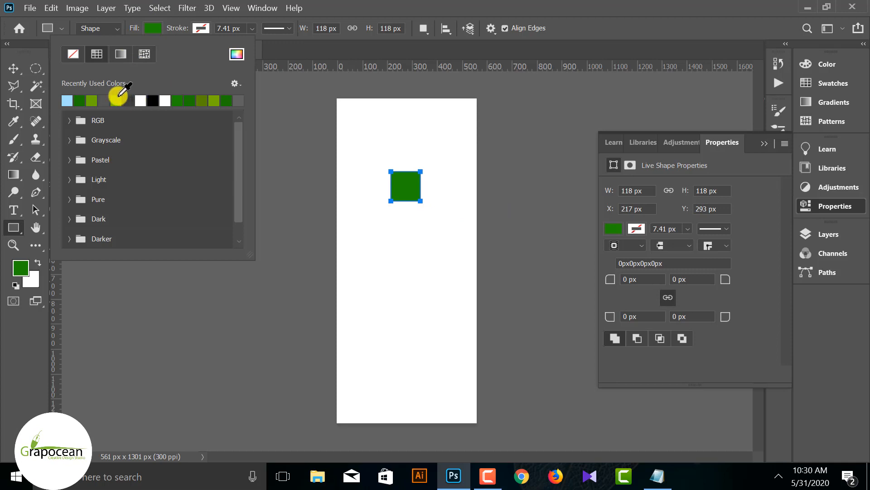
- Change the square's fill to light blue from the recently used colors and deselect it
left_click(119, 96)
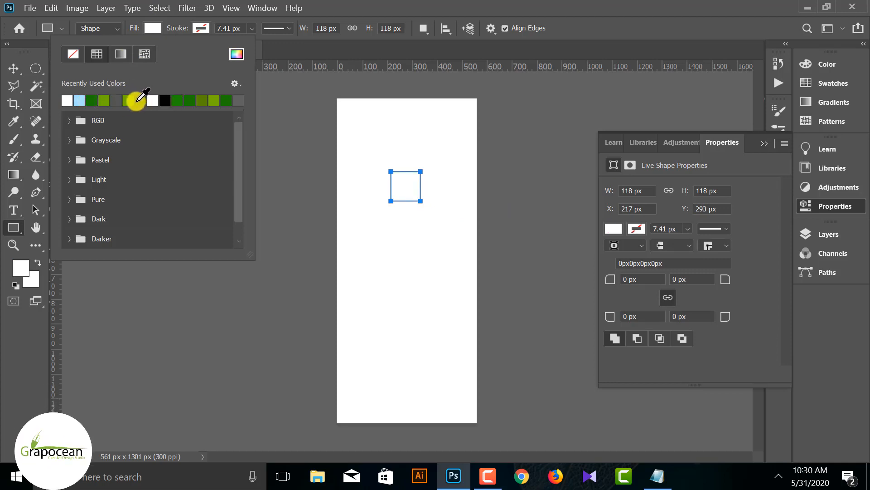
left_click(79, 101)
left_click(13, 68)
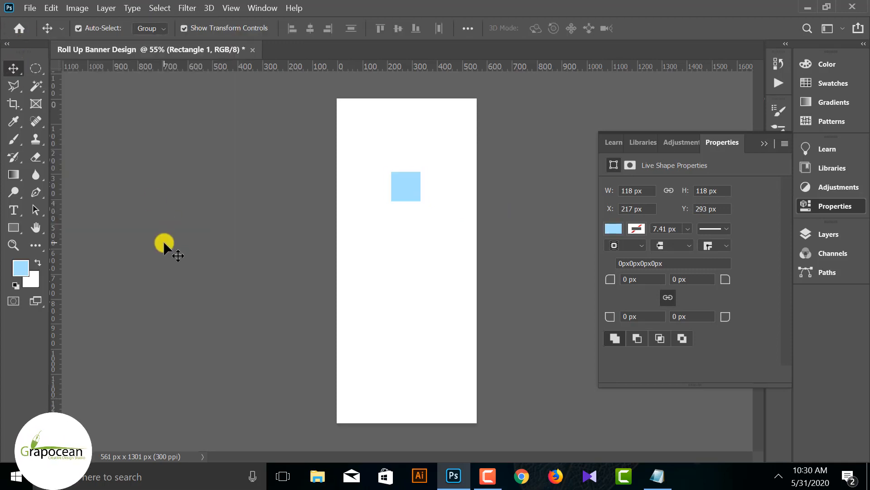
left_click(165, 246)
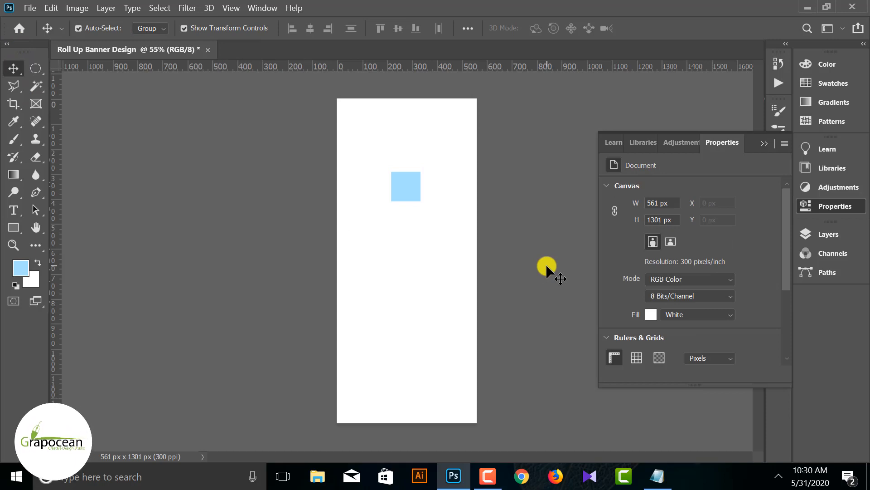
- Rotate the light blue square by 45° so it stands as a diamond
left_click(415, 186)
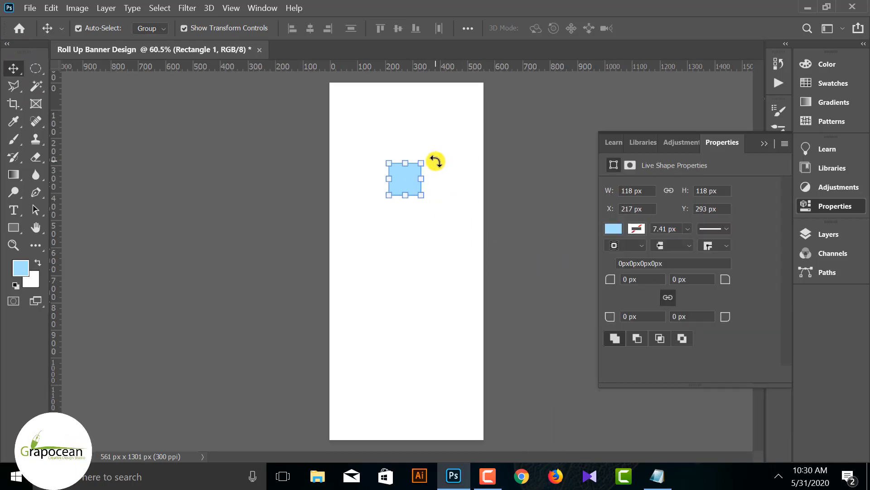
left_click_drag(433, 156, 439, 191)
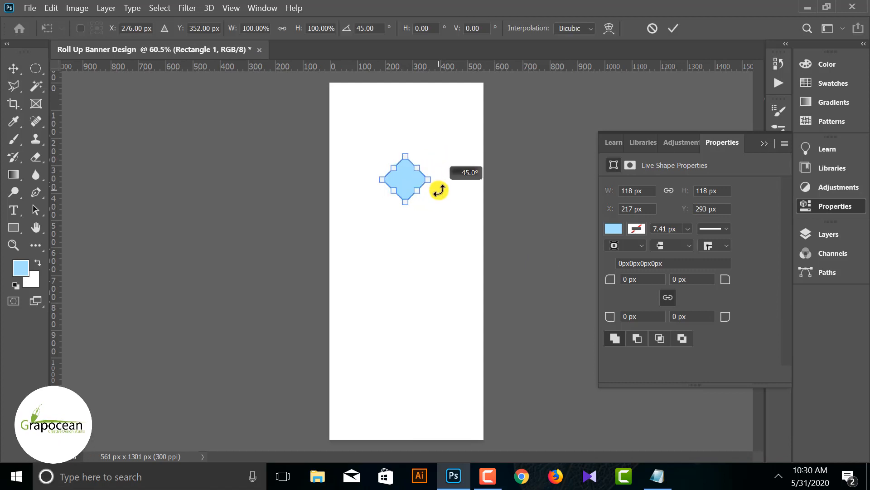
left_click(15, 68)
- Duplicate the diamond twice diagonally up and to the right, forming a row of three separated by thin gaps
scroll(419, 202, "up", 1)
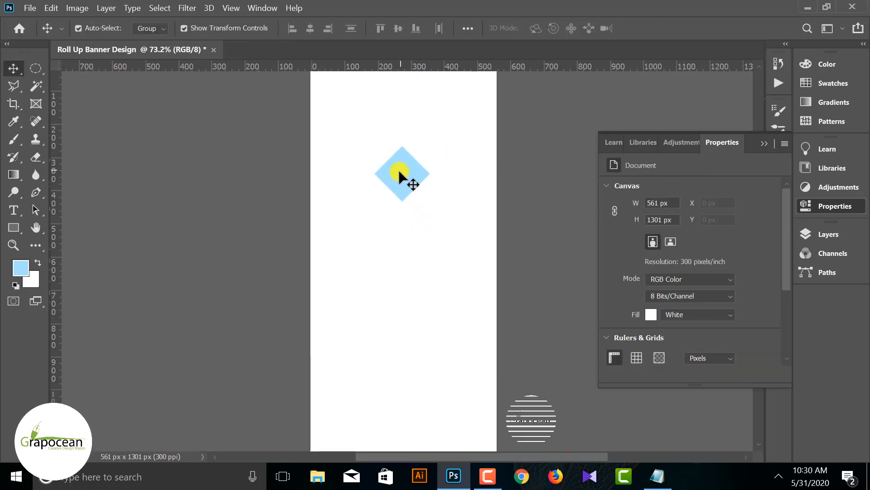
left_click_drag(398, 175, 430, 143)
scroll(443, 156, "up", 3)
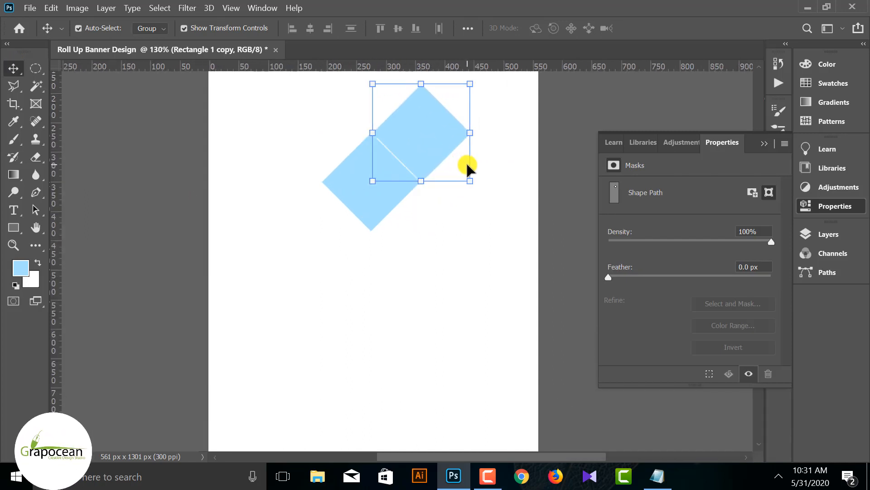
left_click(554, 216)
scroll(420, 222, "up", 1)
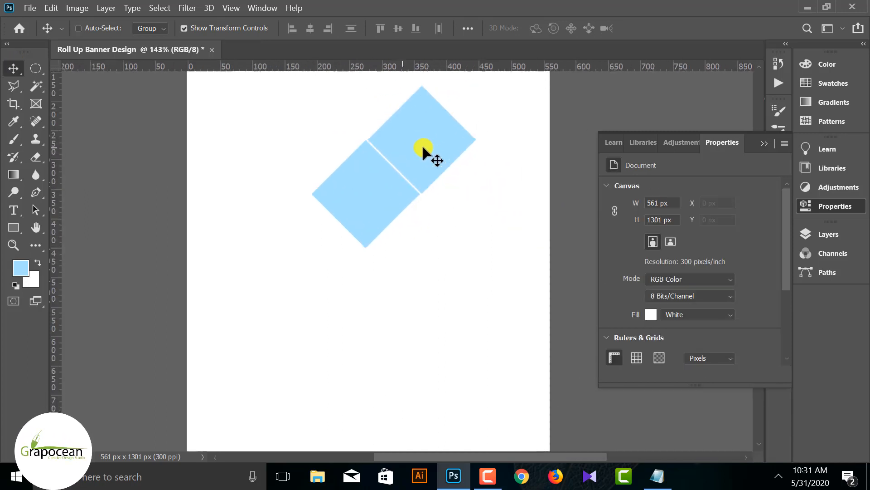
left_click(423, 147)
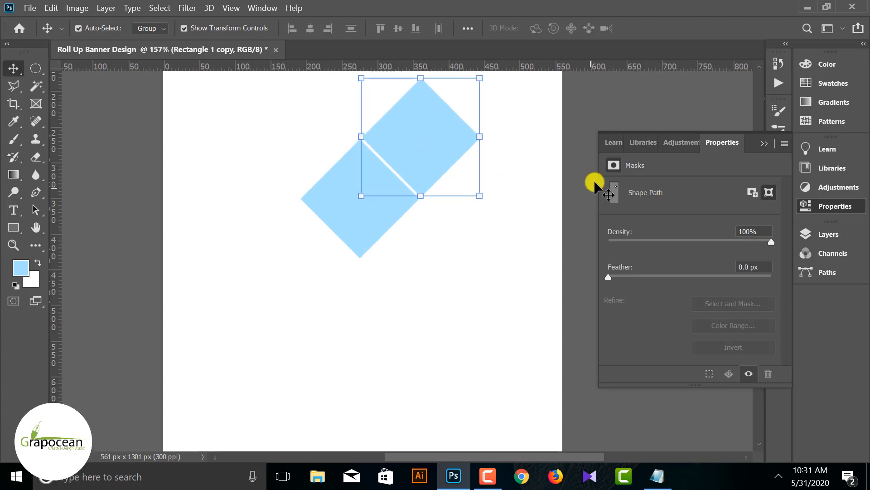
left_click(422, 240)
scroll(422, 240, "down", 5)
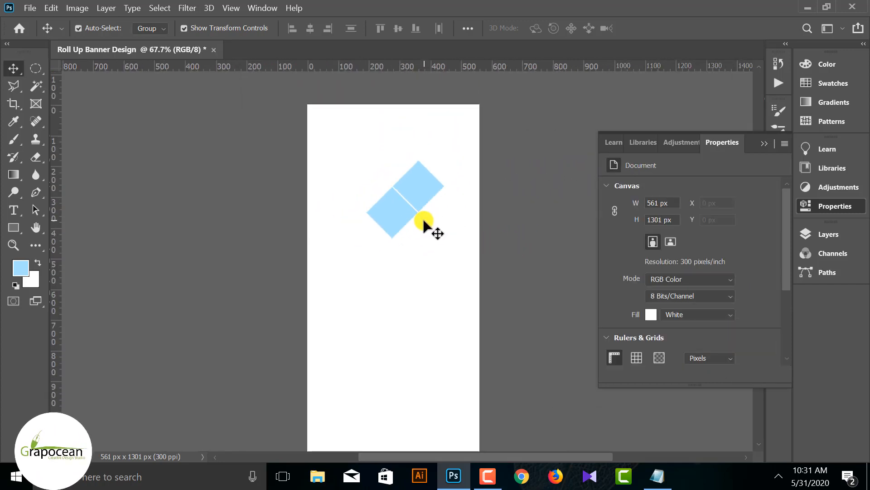
left_click_drag(426, 170, 451, 145)
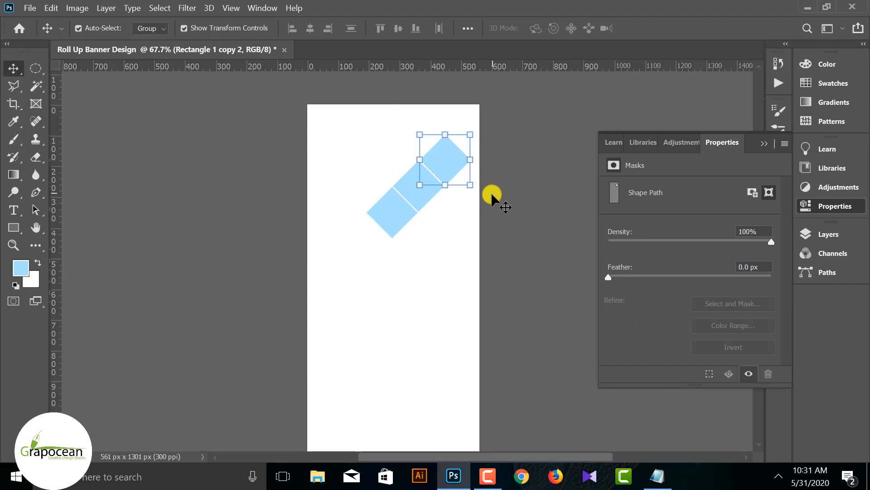
left_click(491, 193)
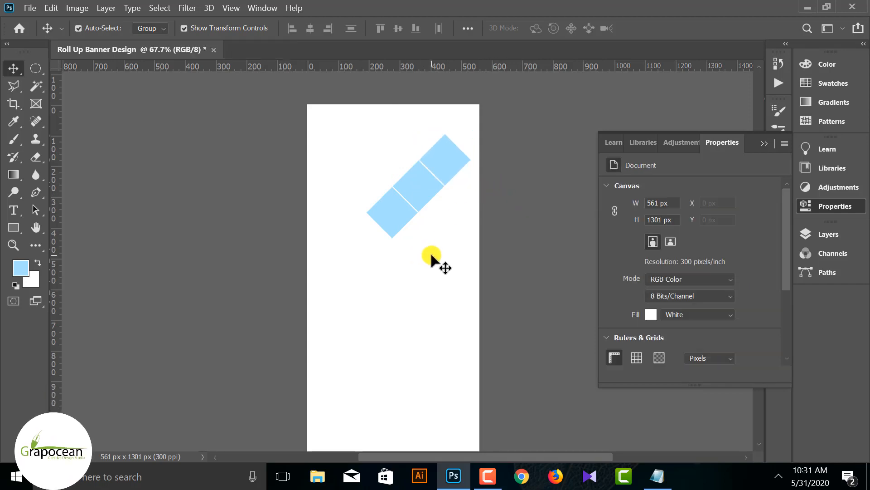
- Duplicate the middle diamond diagonally down and to the right, leaving the same thin gap
scroll(442, 235, "up", 1)
scroll(440, 231, "up", 2)
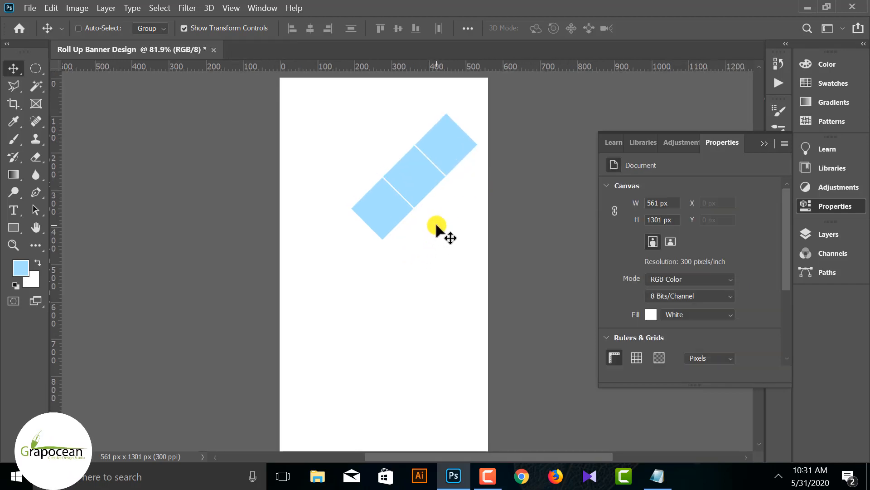
scroll(435, 222, "up", 1)
left_click_drag(407, 164, 453, 208)
left_click(540, 265)
scroll(445, 200, "up", 8)
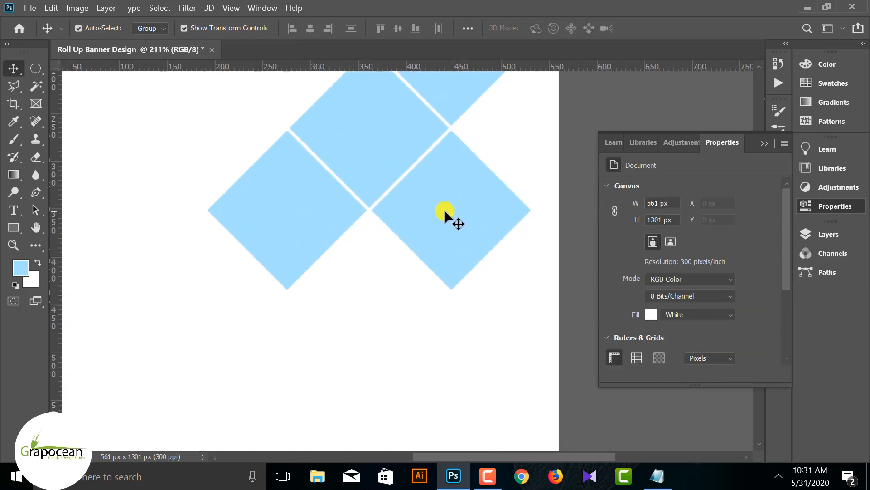
left_click(443, 209)
left_click(398, 315)
scroll(403, 313, "down", 10)
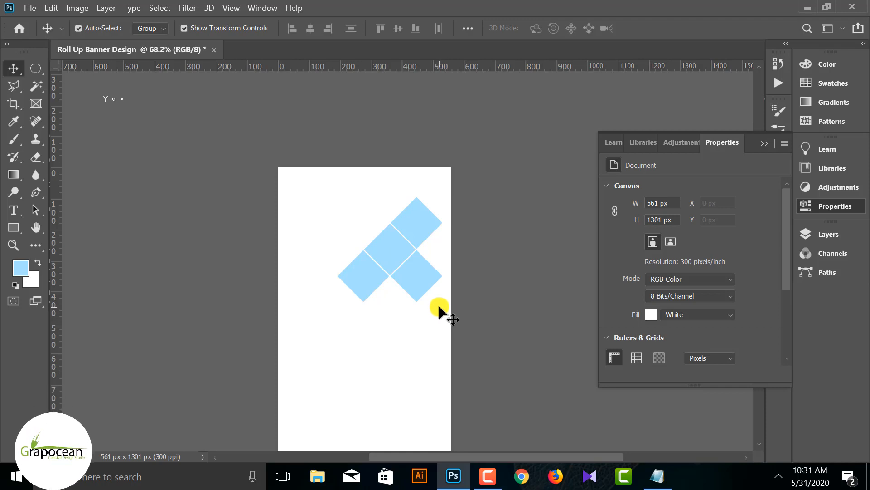
- Move all four diamonds together to the right until they touch the canvas's right edge
left_click_drag(331, 188, 438, 295)
left_click_drag(391, 258, 399, 262)
left_click(488, 330)
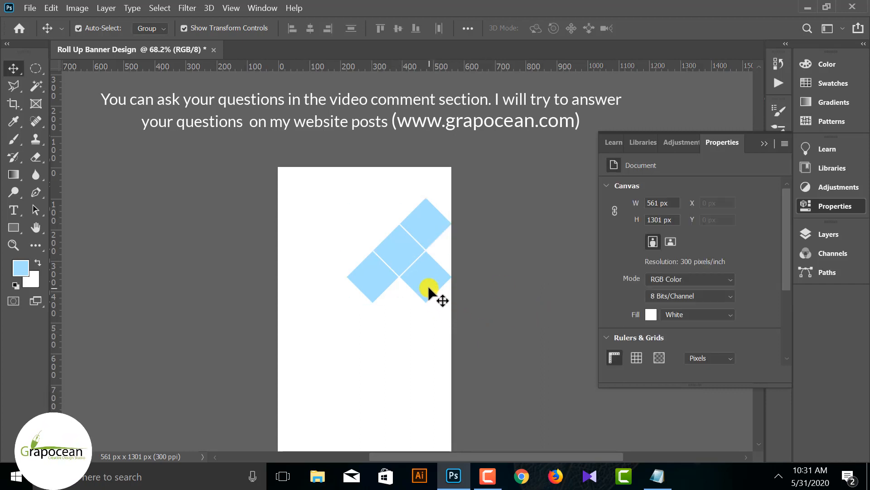
- Add three more diamond copies below the block, stepping down-left, down-right and down-left with matching thin gaps
left_click_drag(403, 312, 400, 310)
left_click(507, 361)
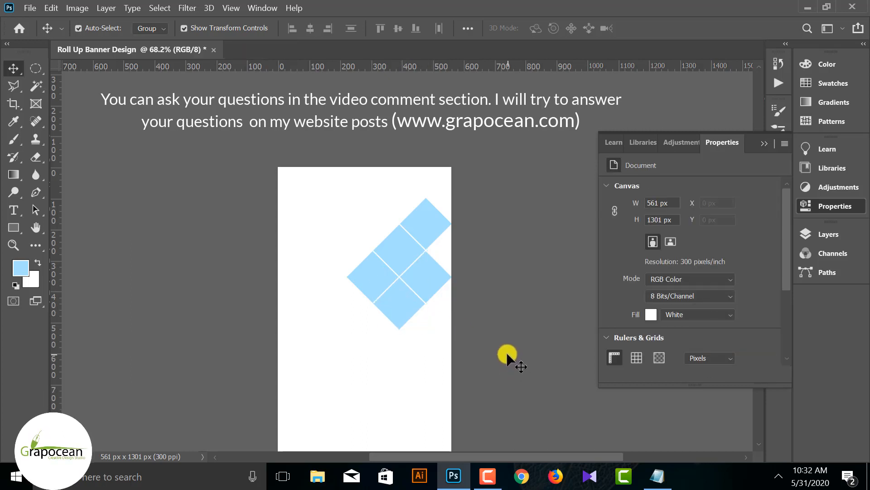
left_click_drag(402, 311, 430, 345)
left_click(483, 342)
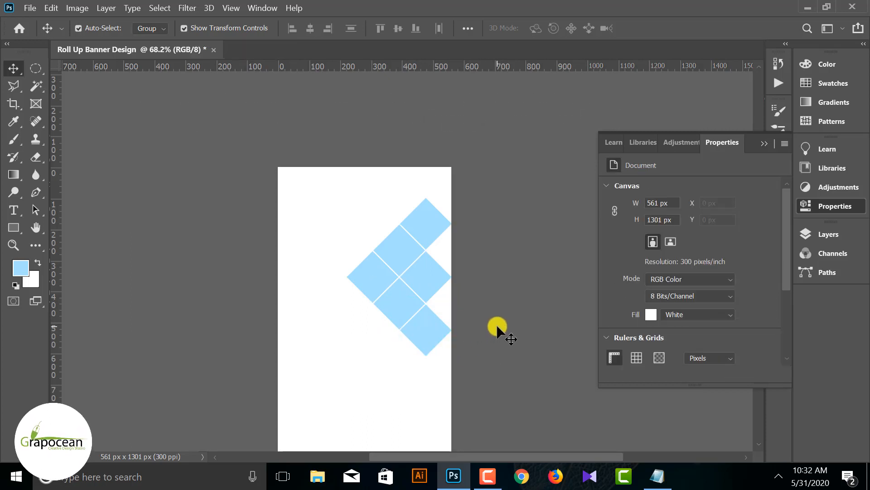
left_click_drag(424, 336, 398, 358)
left_click(487, 369)
scroll(400, 355, "up", 3)
left_click(576, 394)
scroll(450, 360, "down", 5)
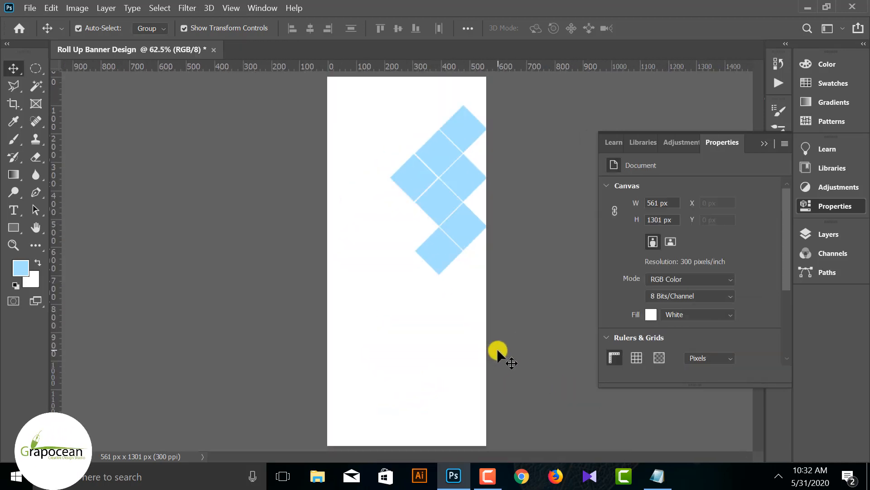
- Duplicate diamonds into the notches along the canvas's right edge so they extend partly off the banner
scroll(470, 154, "up", 2)
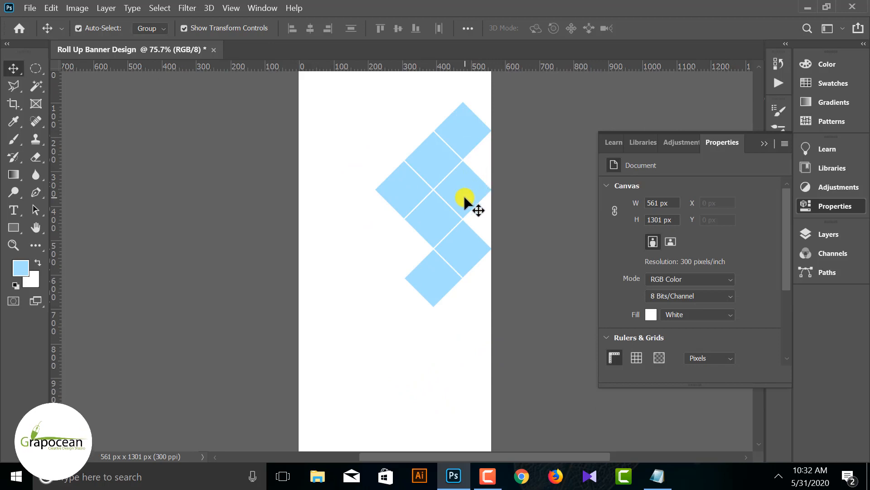
scroll(466, 202, "up", 3)
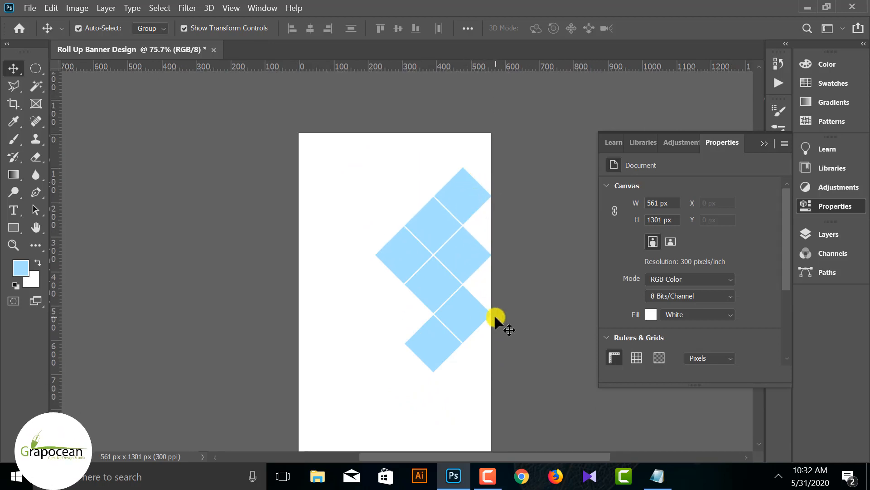
left_click_drag(476, 263, 490, 284)
left_click(522, 345)
scroll(408, 345, "down", 3)
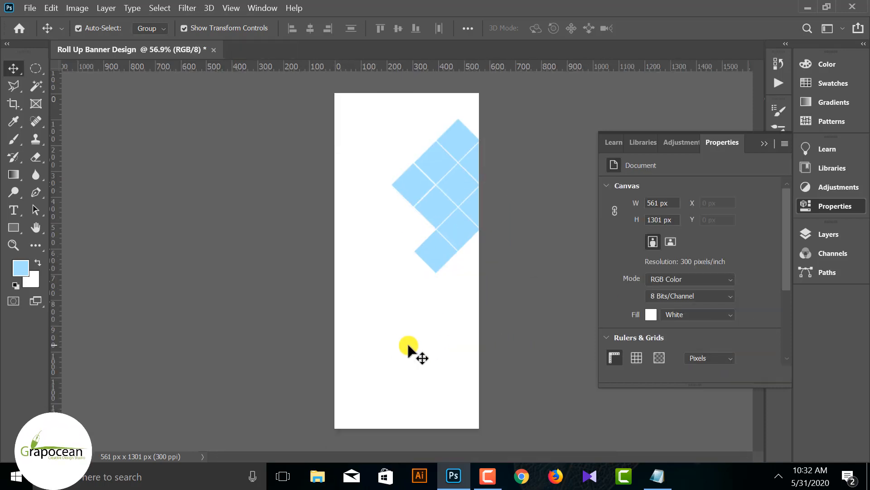
- Select the six whole diamonds, leaving out the lowest one and the cut-off edge pieces, and convert them into one smart object
left_click(764, 144)
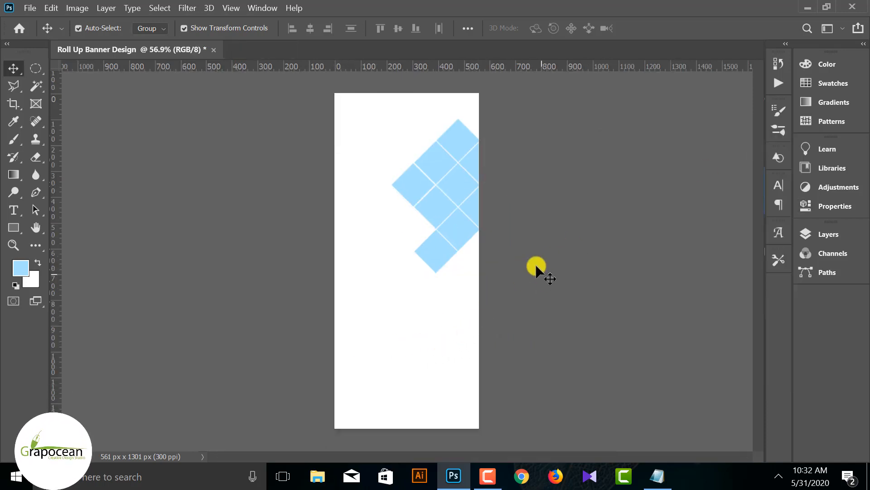
scroll(431, 172, "up", 3)
key("ctrl+t")
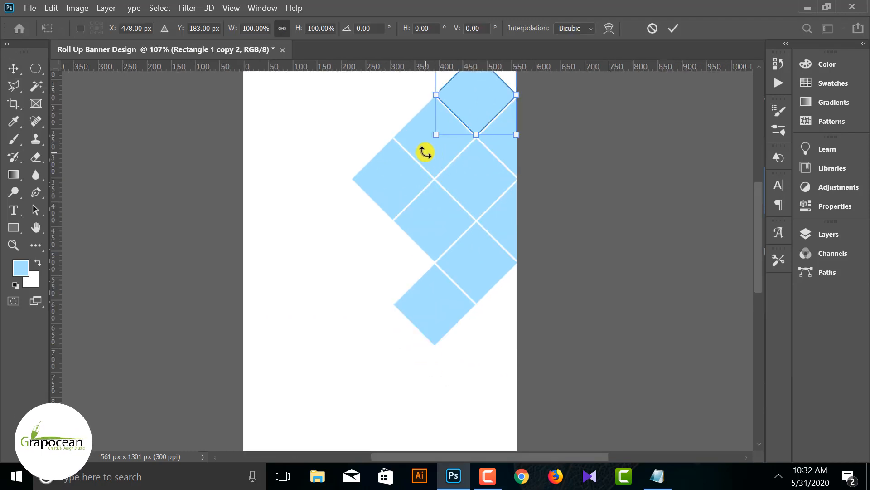
left_click(672, 28)
left_click_drag(499, 132, 471, 177)
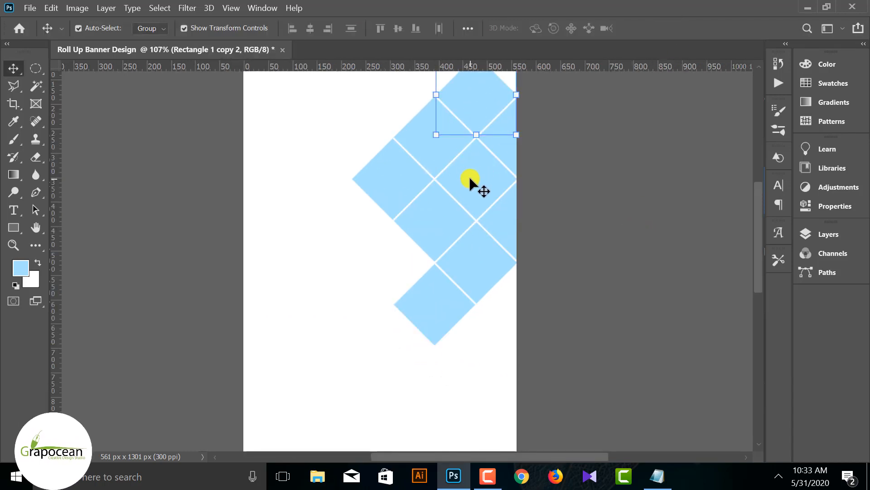
left_click(470, 180, "shift")
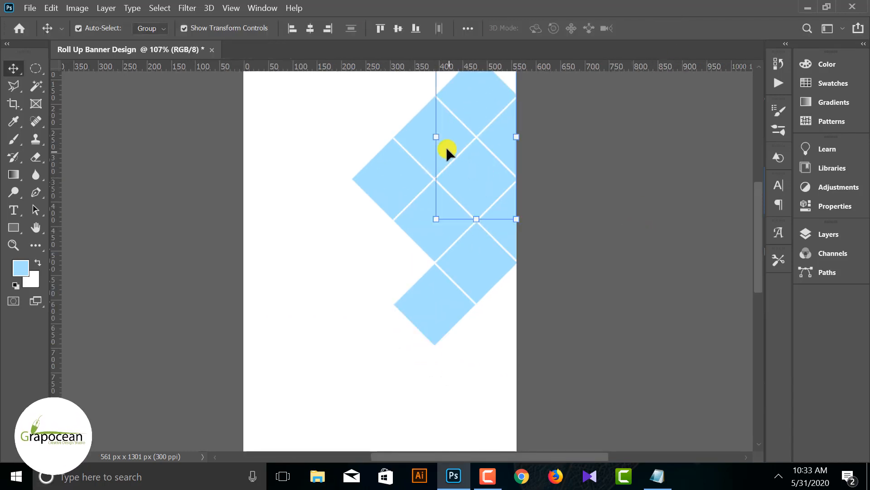
left_click(361, 180, "shift")
left_click(429, 253, "shift")
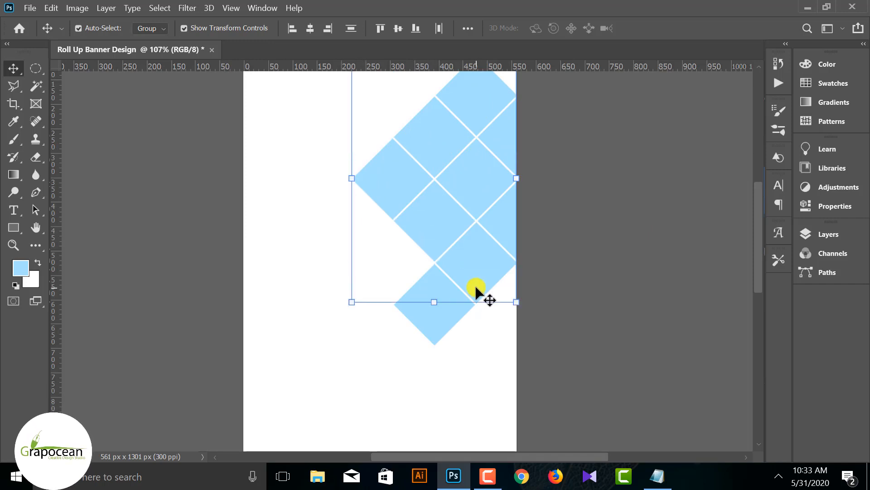
left_click(835, 240)
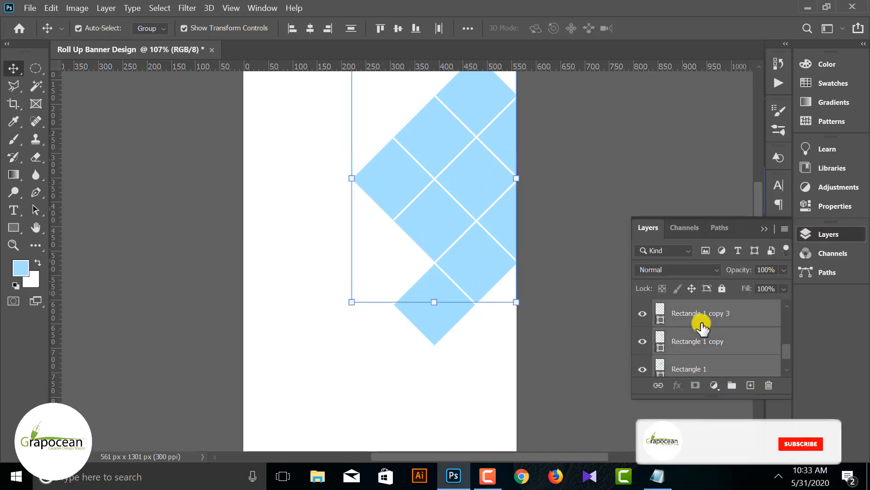
scroll(704, 323, "up", 2)
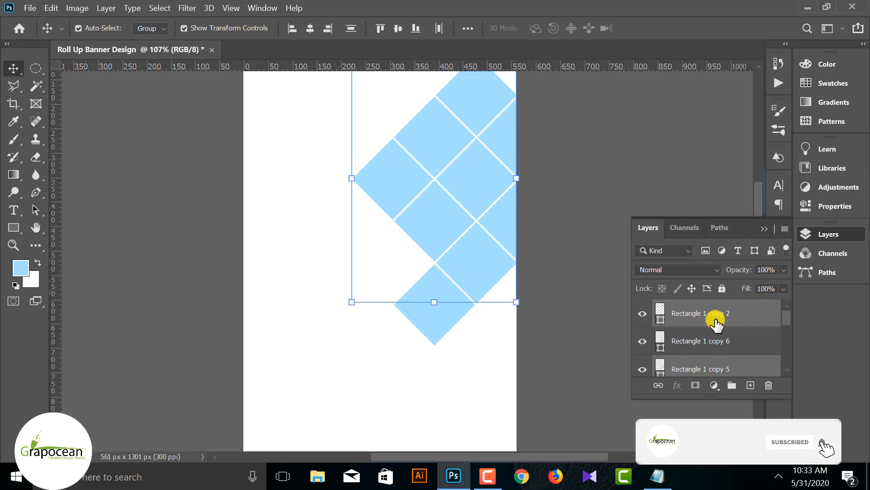
right_click(716, 318)
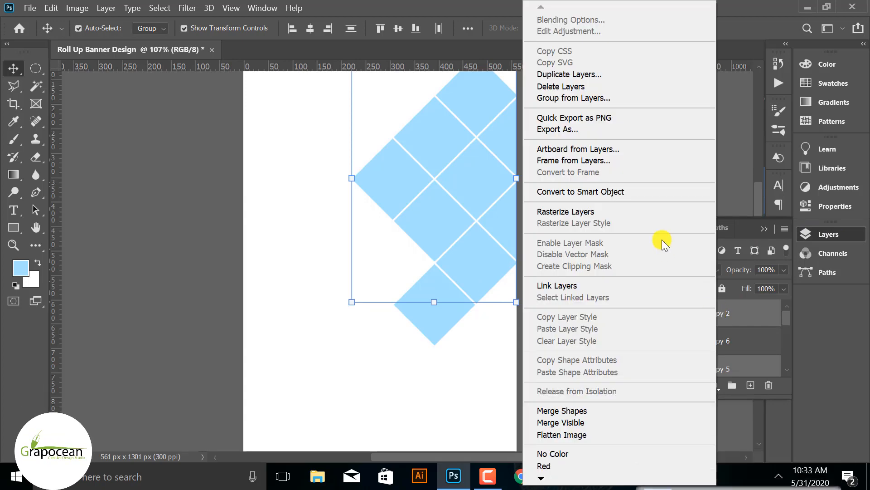
left_click(643, 191)
- Toggle the visibility of the new diamond smart object and select it on the canvas to check what it contains
left_click(641, 314)
left_click(642, 314)
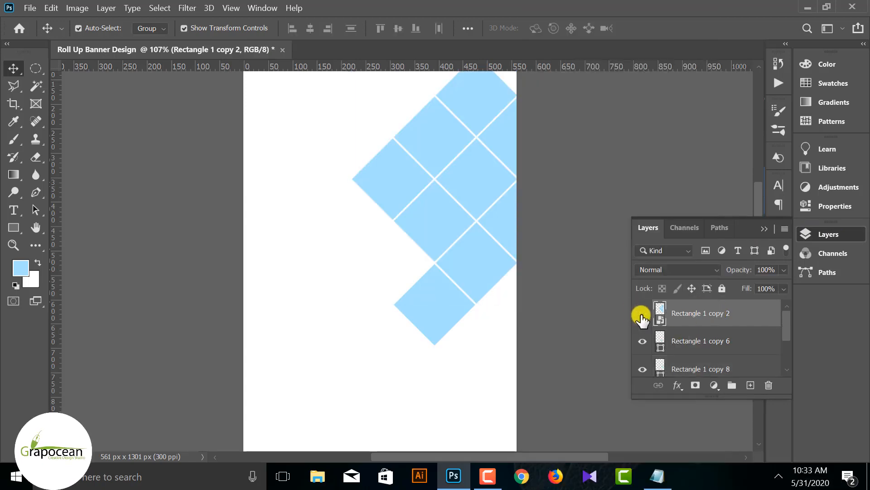
left_click(642, 314)
left_click(642, 314)
scroll(510, 327, "down", 3)
left_click(547, 359)
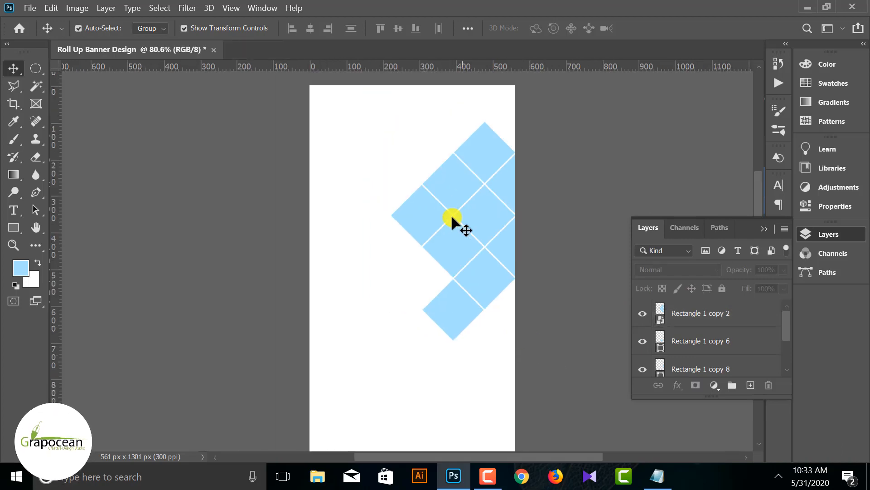
left_click(470, 213)
left_click(558, 287)
- Browse the Downloads folder for a photo to open
left_click(30, 7)
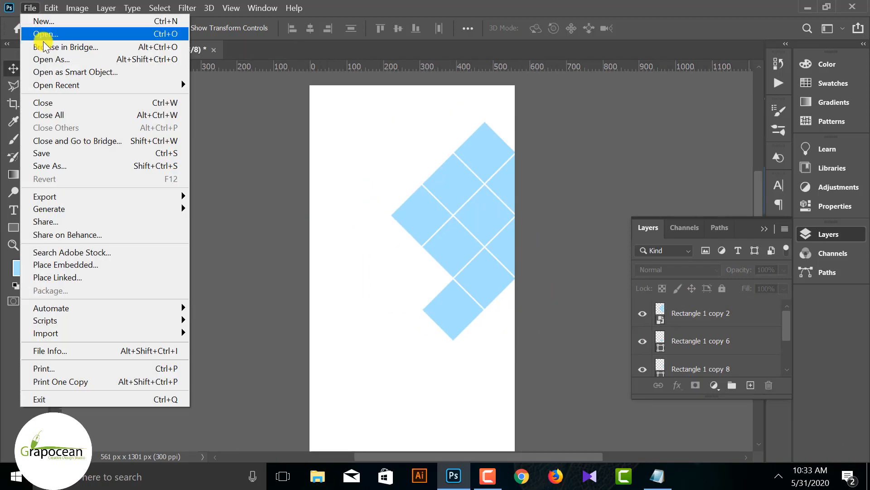
left_click(43, 37)
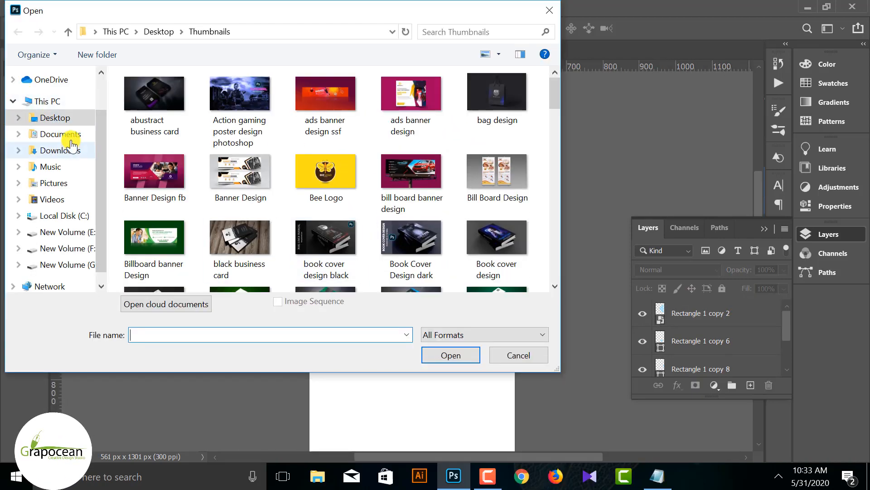
left_click(69, 154)
scroll(233, 204, "down", 15)
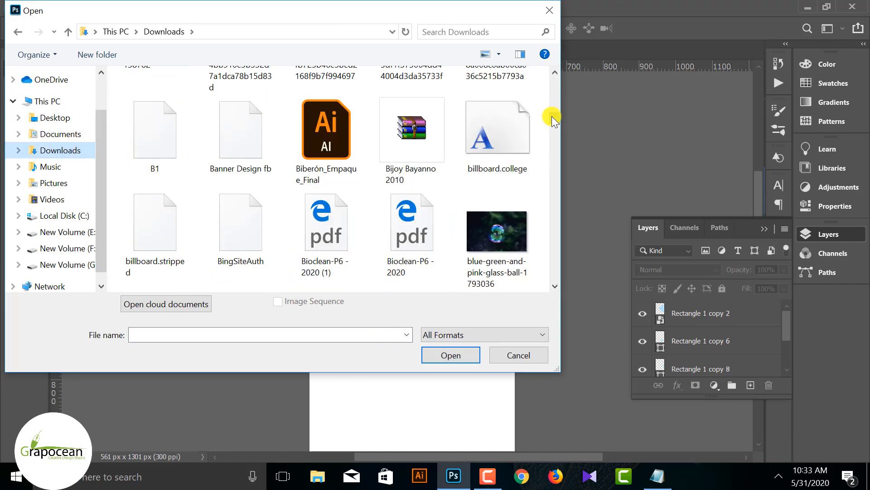
scroll(542, 254, "down", 15)
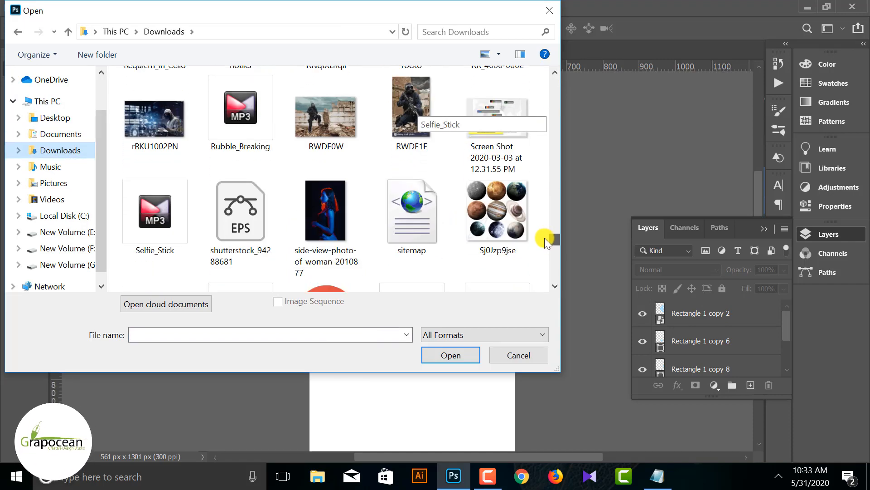
left_click_drag(544, 256, 542, 69)
- Open the city skyline photo ZoDLUSrKLz.jpg from the Desktop's stock image folder and unlock its background layer
left_click(75, 120)
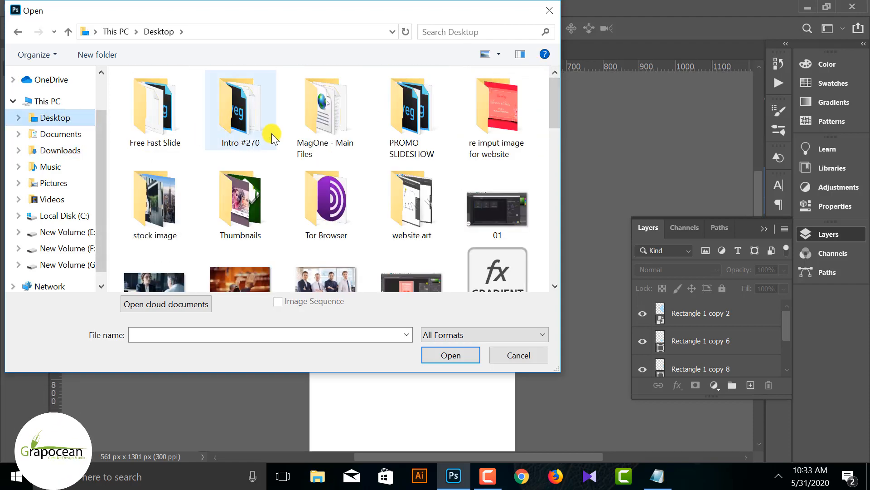
double_click(155, 218)
scroll(321, 209, "down", 1)
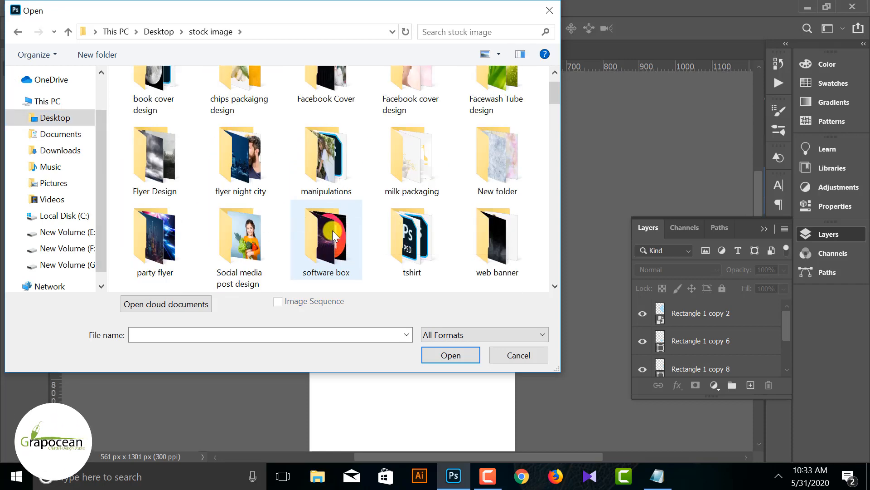
scroll(227, 213, "up", 1)
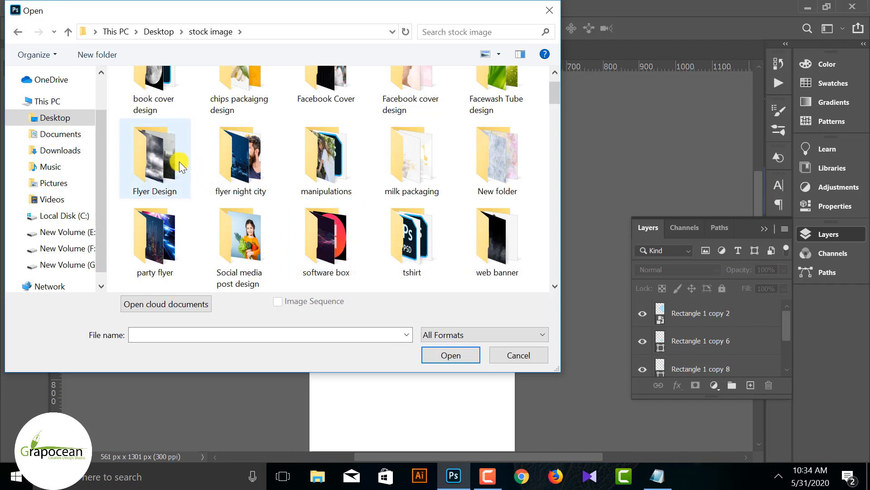
left_click(155, 201)
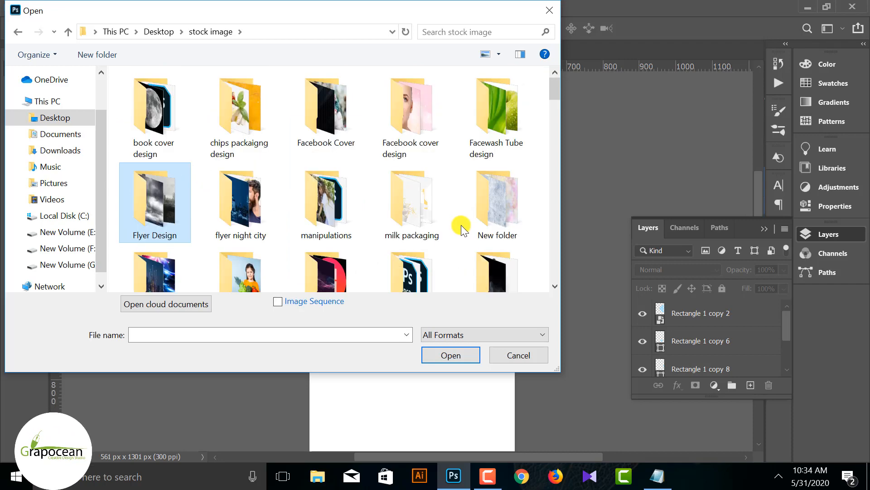
scroll(462, 225, "down", 18)
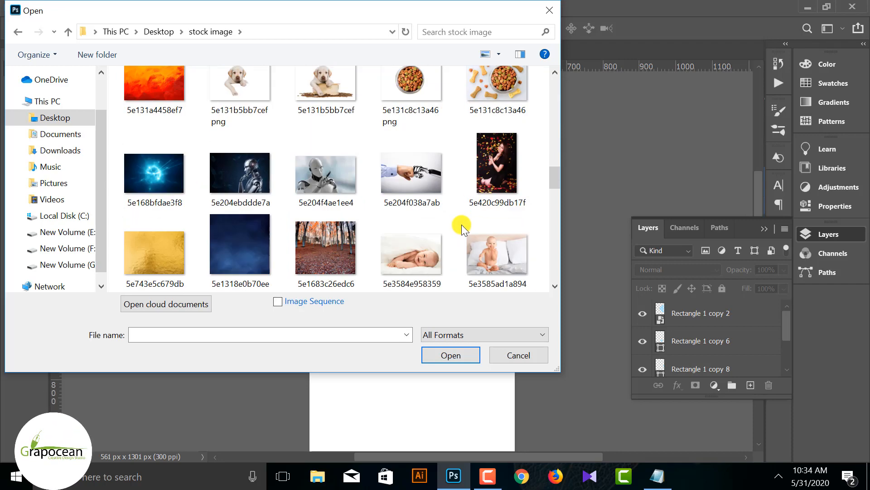
scroll(461, 224, "down", 10)
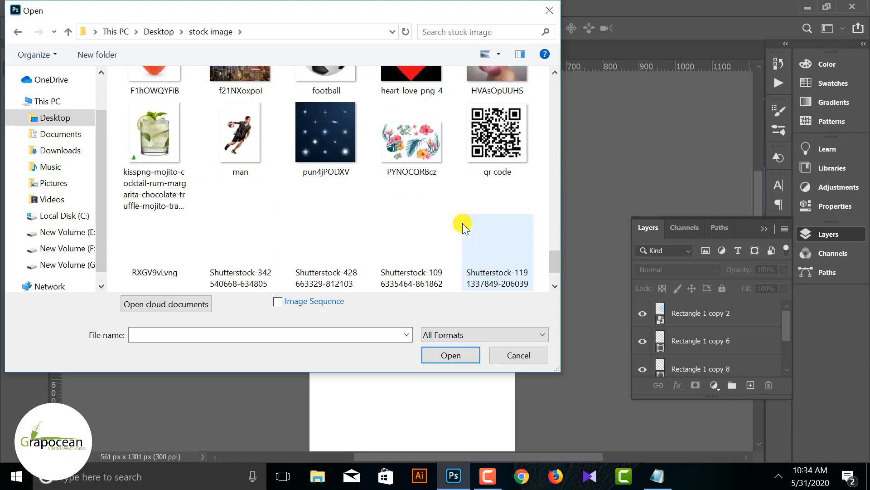
scroll(462, 222, "down", 2)
left_click(407, 254)
left_click(448, 355)
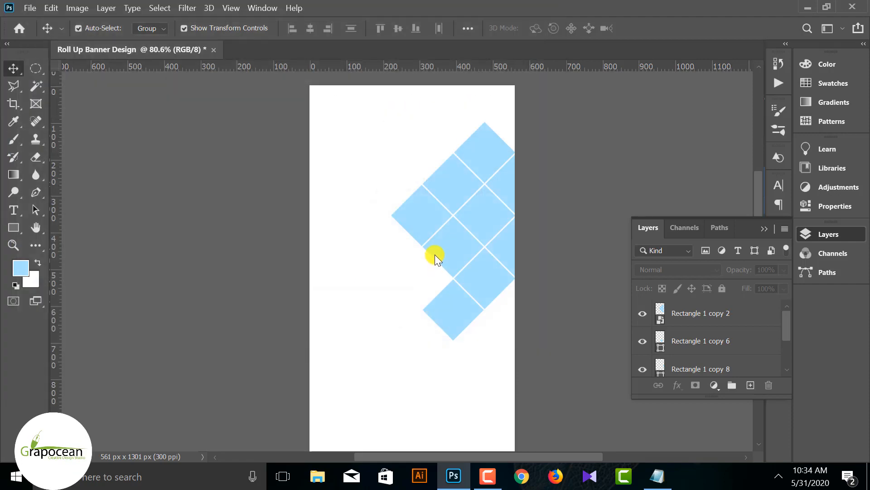
left_click(772, 310)
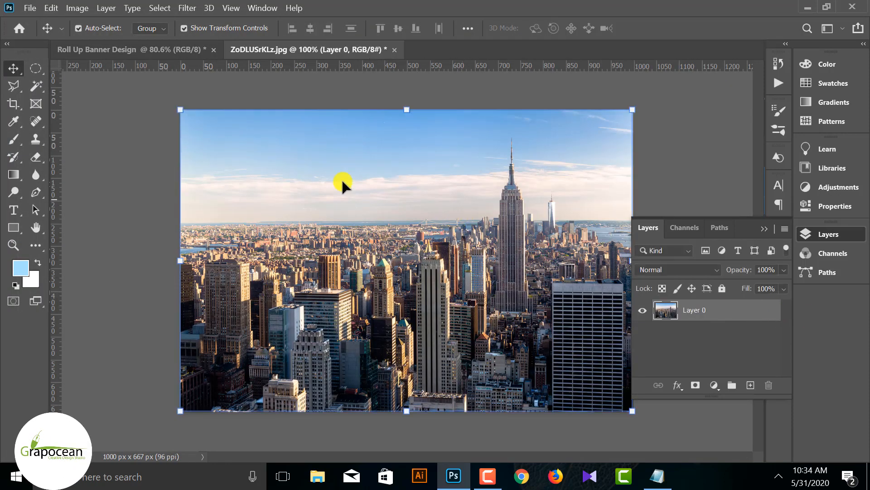
- Add a Black & White adjustment above the skyline photo, with Yellows at 142 and Cyans slightly reduced
left_click(715, 386)
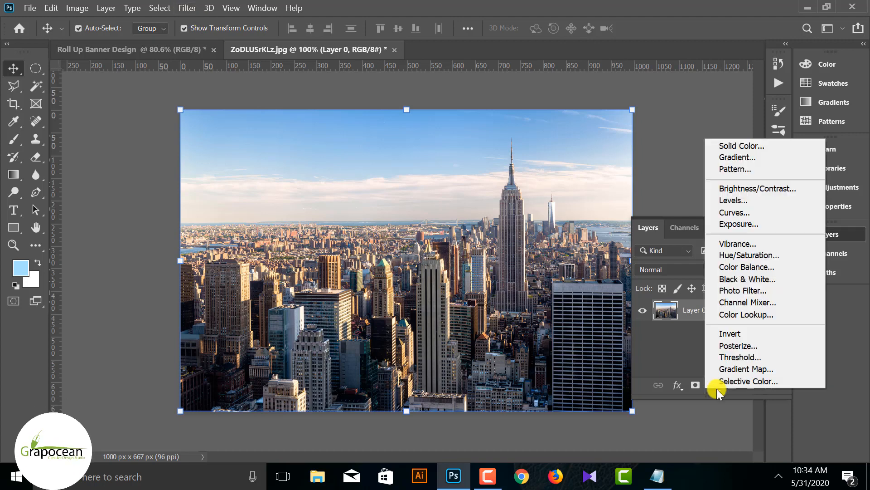
left_click(762, 280)
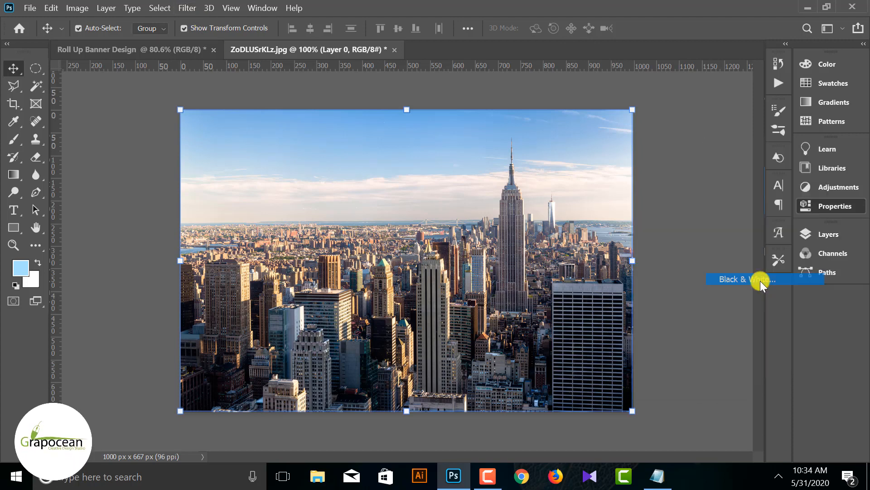
left_click_drag(687, 265, 719, 266)
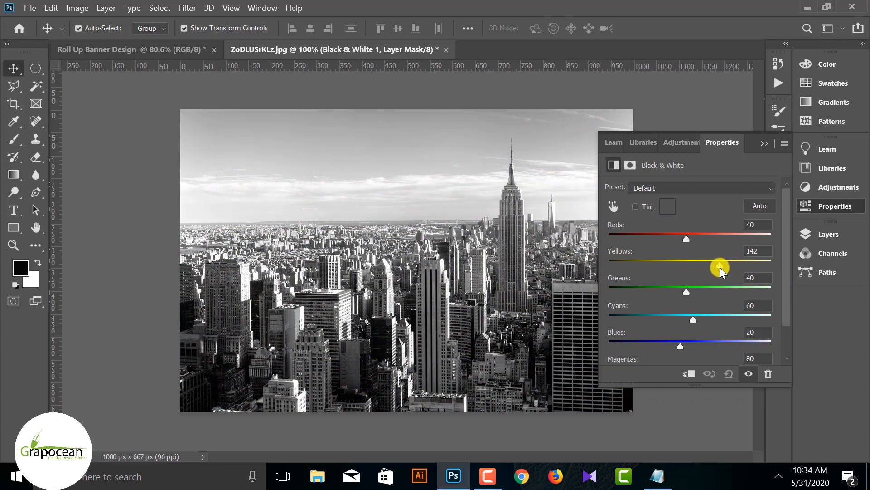
left_click_drag(696, 318, 684, 320)
left_click(764, 143)
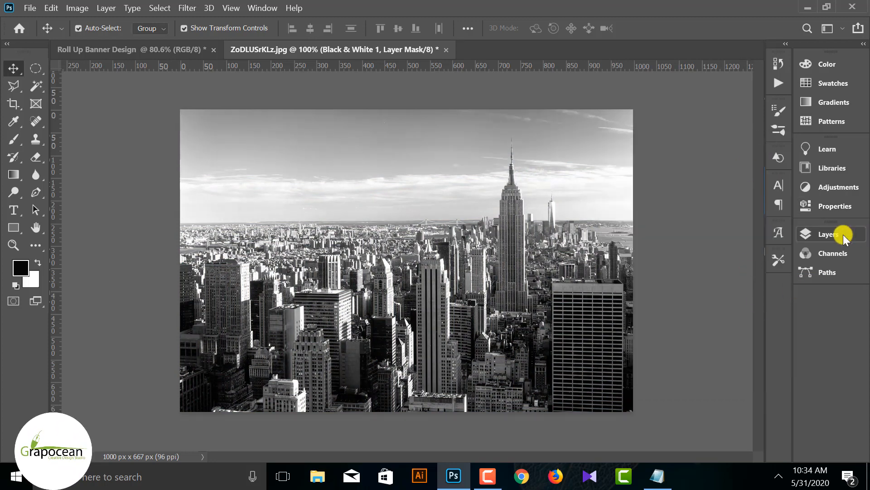
- Clip the Black & White adjustment to the photo layer and convert both layers into one smart object
left_click(829, 234)
right_click(734, 312)
left_click(615, 267)
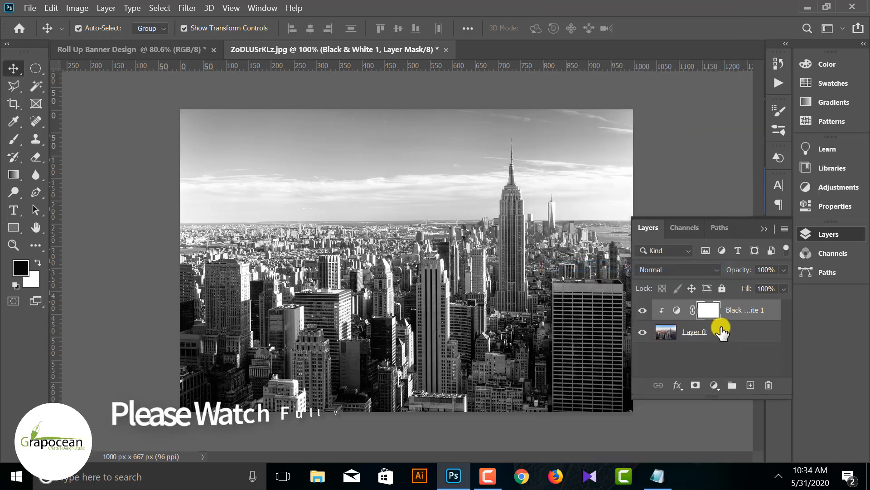
left_click(721, 330)
right_click(731, 312)
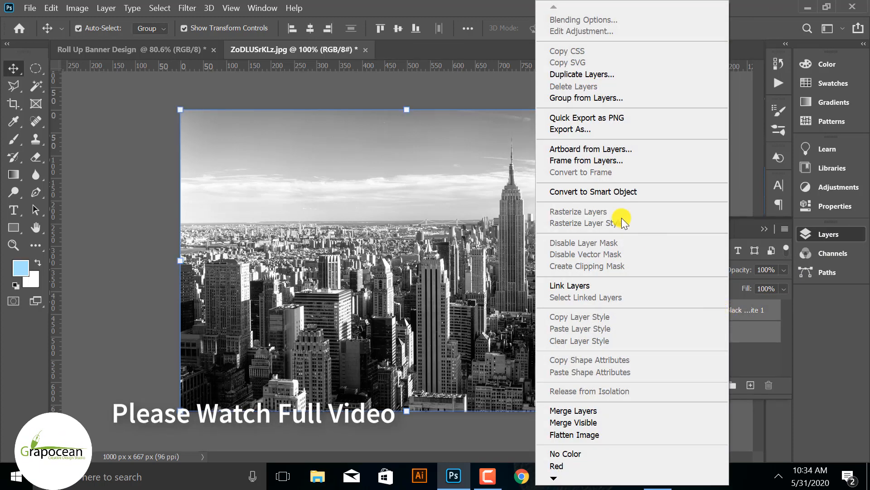
left_click(616, 191)
- Bring the black-and-white skyline into the Roll Up Banner Design document and clip it to the diamond smart object
left_click_drag(705, 314, 440, 192)
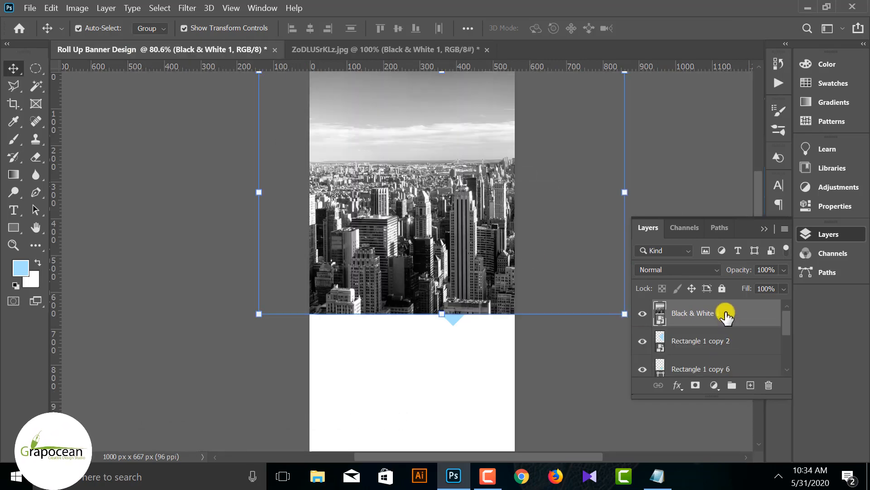
right_click(726, 316)
left_click(607, 314)
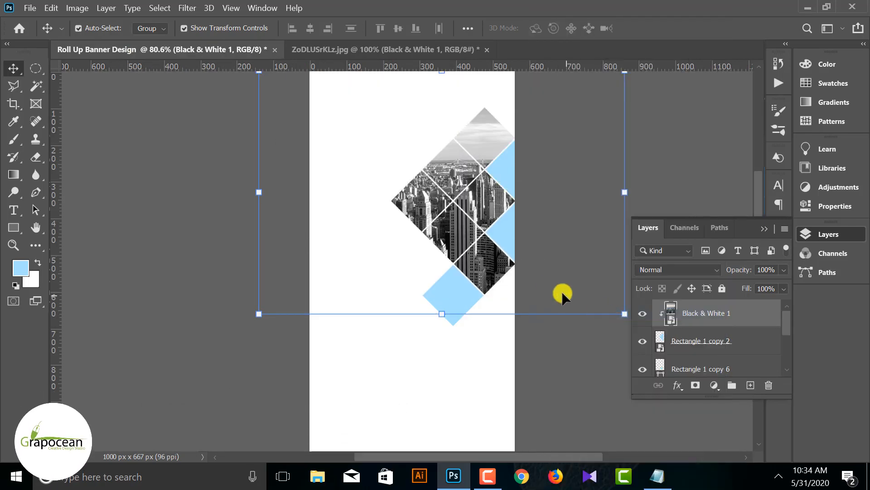
scroll(495, 317, "down", 2)
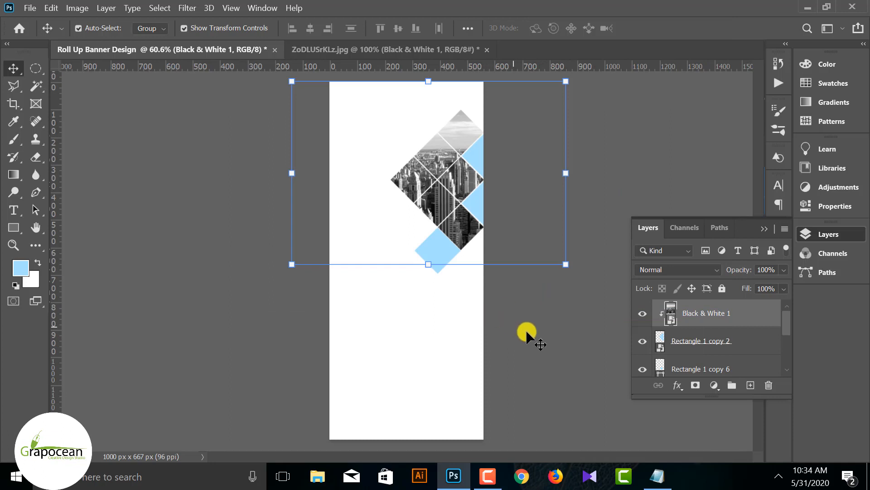
left_click(546, 344)
scroll(457, 117, "up", 1)
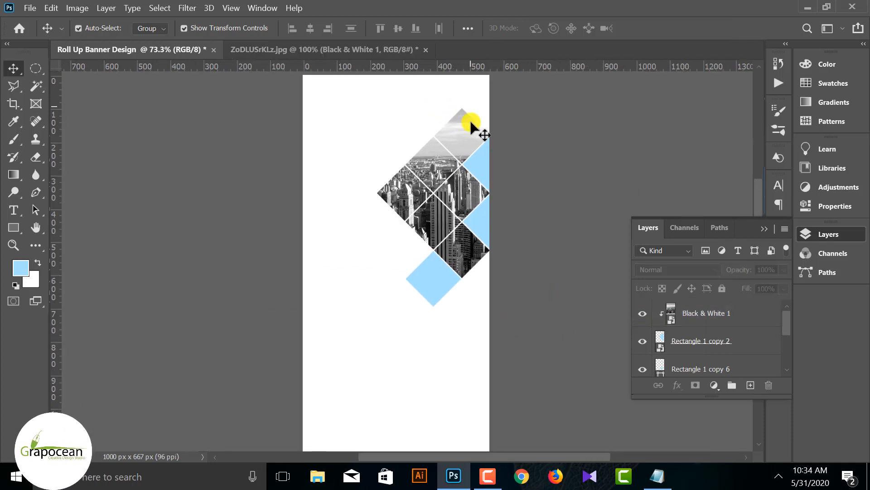
- Add a layer mask to the diamond smart object and fade out its top with two diagonal black-to-transparent gradients from the upper right
left_click(652, 340)
left_click(652, 340)
left_click(659, 341)
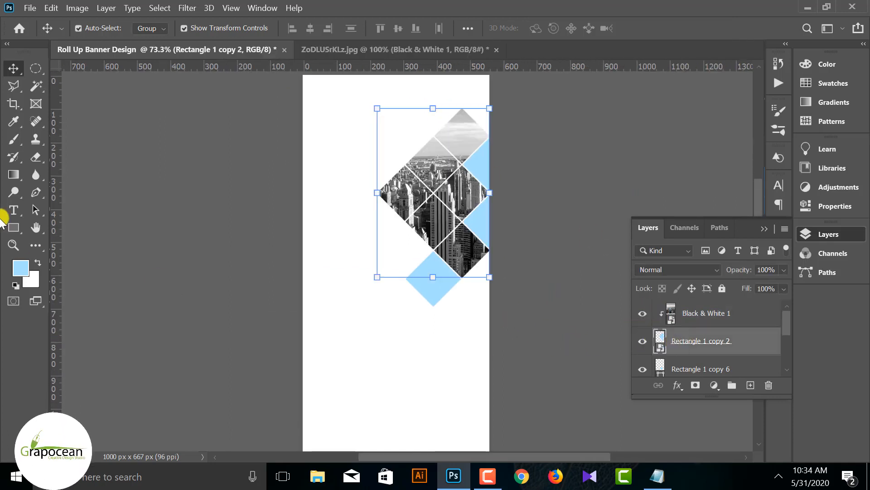
left_click(697, 386)
key("d")
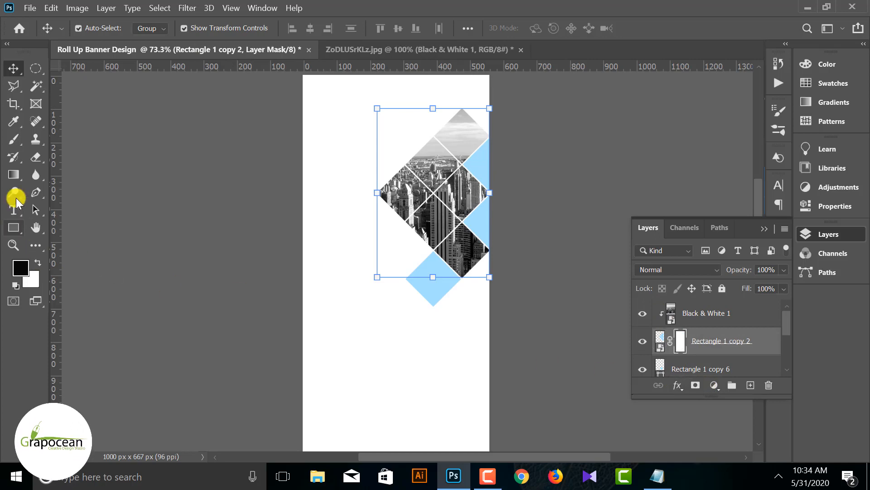
left_click(14, 175)
left_click_drag(488, 113, 402, 240)
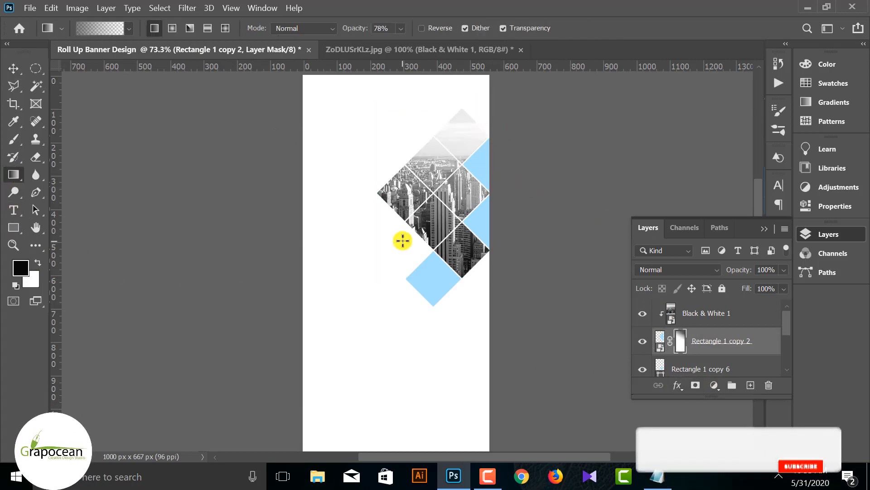
left_click_drag(475, 97, 432, 184)
key("ctrl+0")
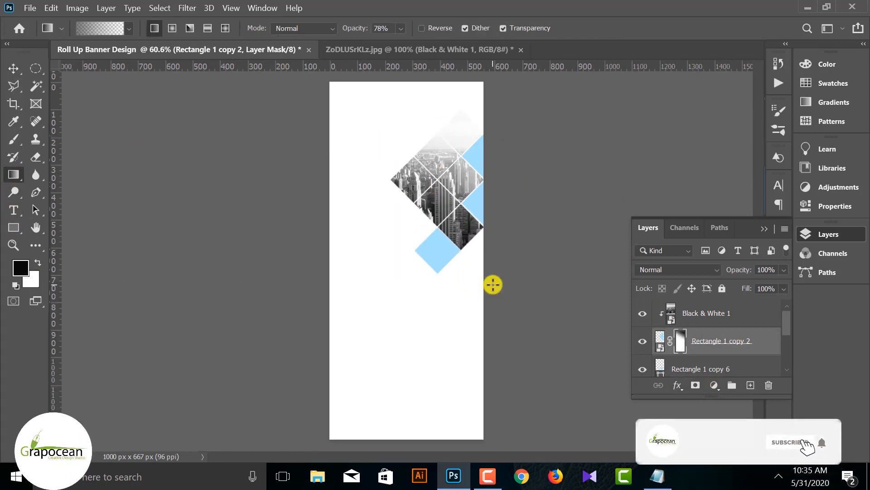
scroll(449, 136, "up", 3)
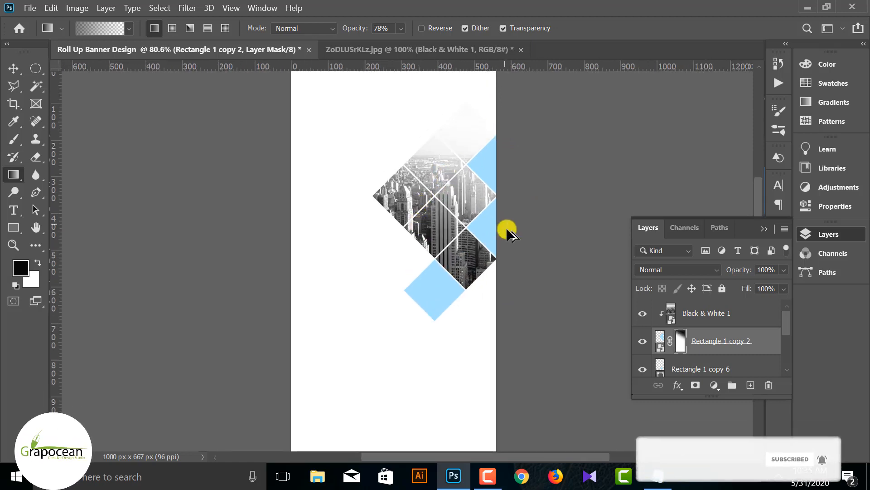
scroll(508, 231, "down", 2)
scroll(549, 240, "up", 1)
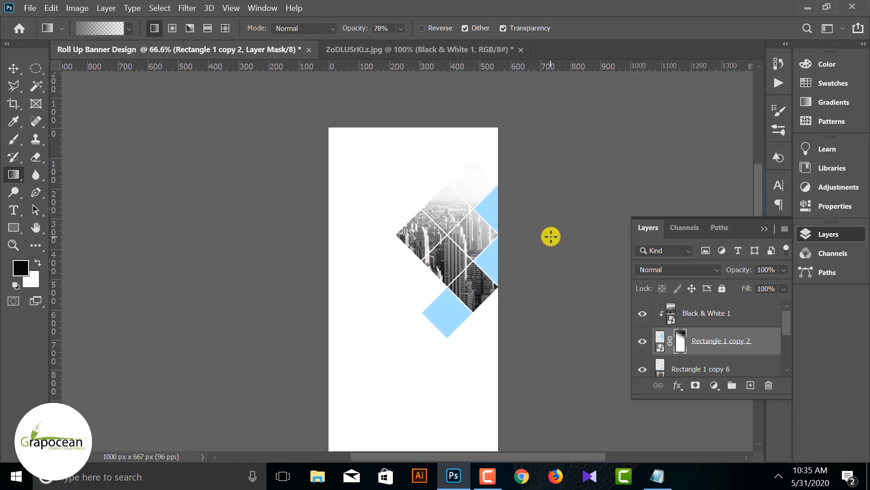
- Shift the clipped skyline photo left and slightly down so the tall tower sits within the diamonds
key("v")
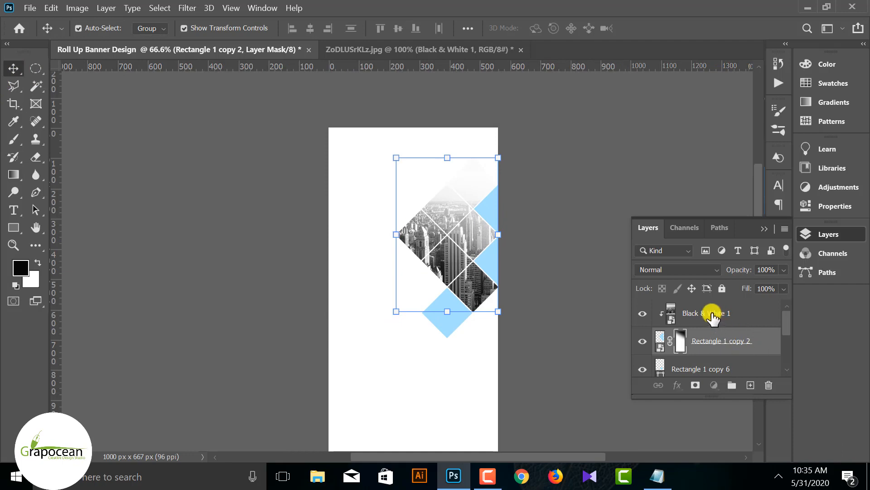
left_click(712, 318)
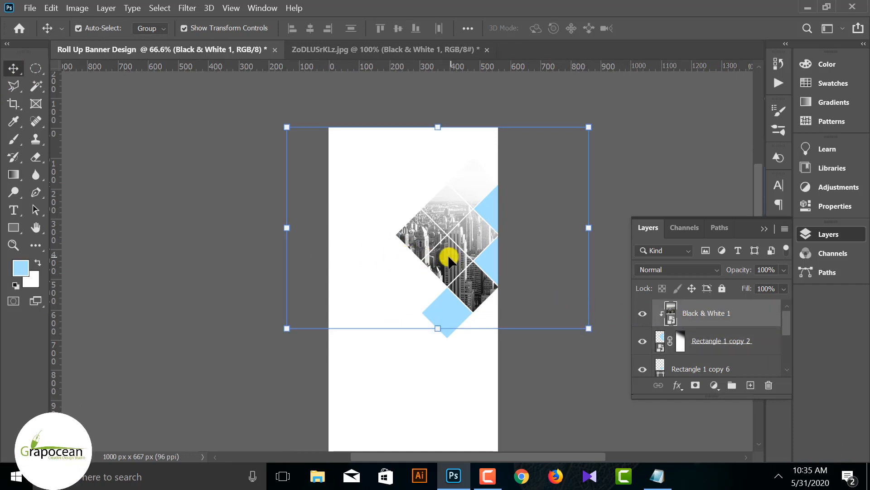
left_click_drag(448, 254, 414, 266)
left_click(565, 398)
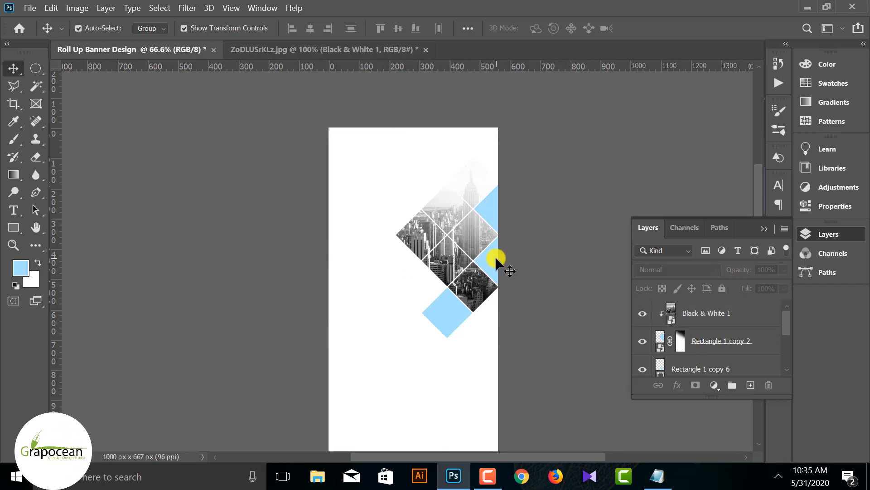
- Add a new layer and draw a light blue rectangle about 115 by 293 px from the banner's top edge down to the skyline
left_click(14, 227)
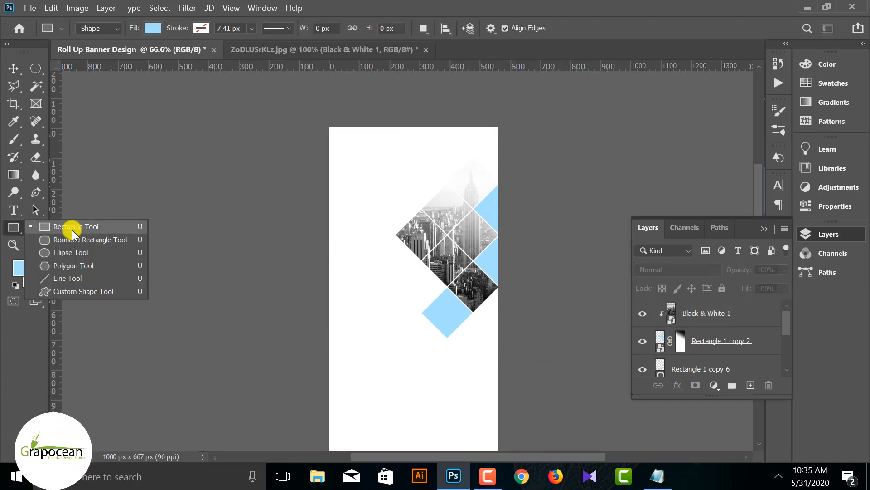
left_click(74, 228)
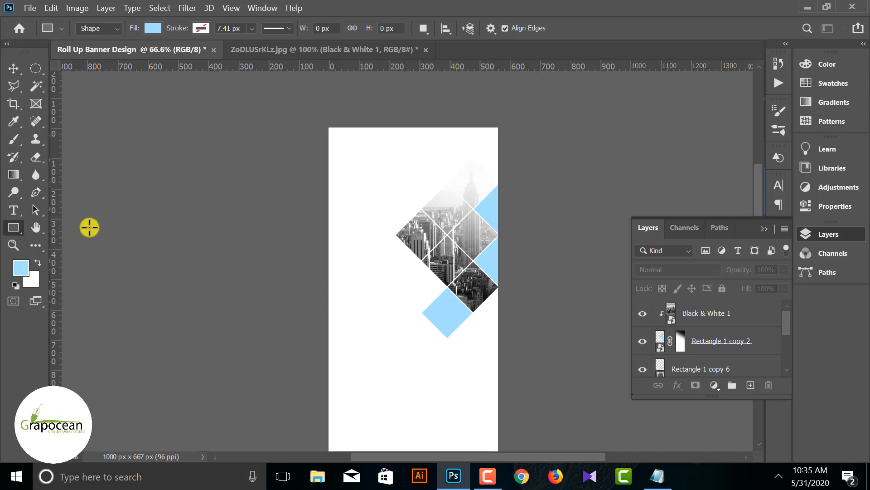
left_click(753, 324)
left_click(750, 385)
scroll(451, 149, "up", 3)
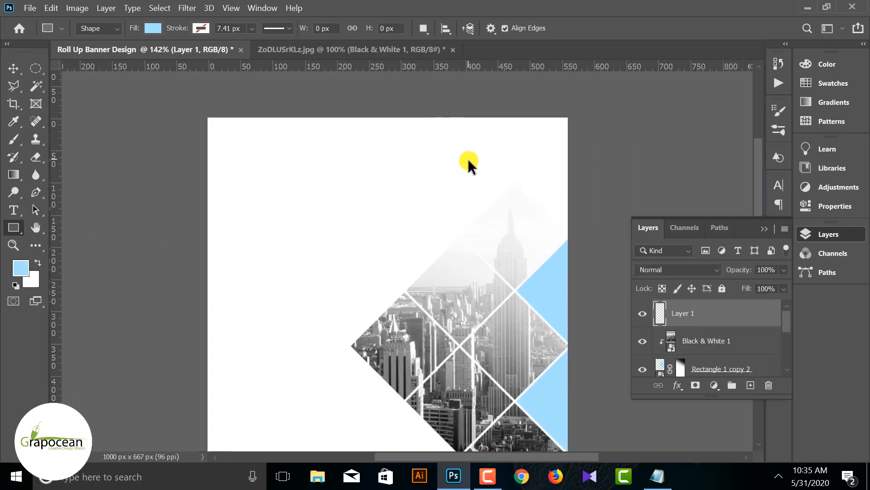
scroll(468, 158, "up", 1)
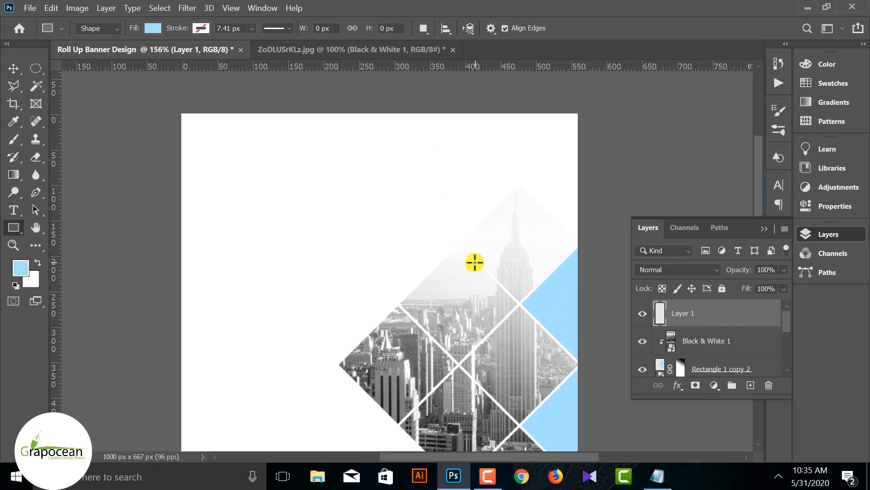
left_click_drag(373, 107, 454, 314)
- Rotate the blue rectangle by -45° and align it along the upper right edge of the skyline diamonds
left_click(13, 68)
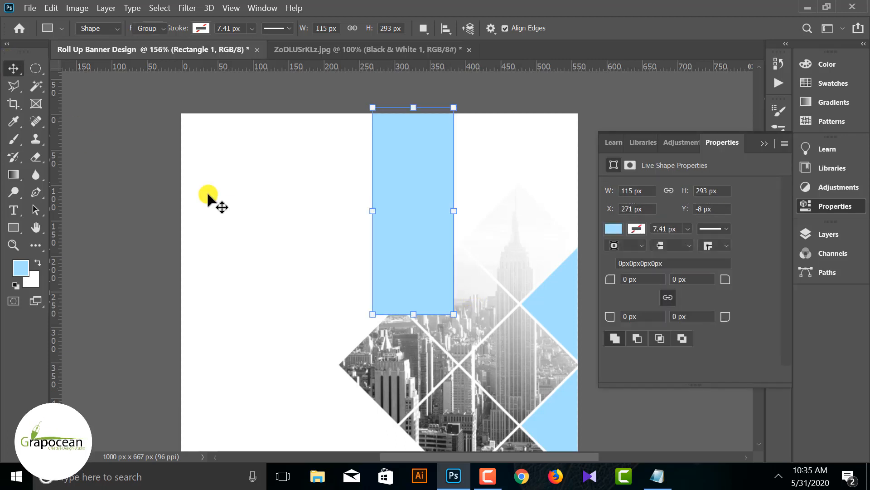
left_click(217, 219)
left_click(426, 239)
left_click_drag(502, 311, 529, 248)
left_click_drag(467, 245, 519, 241)
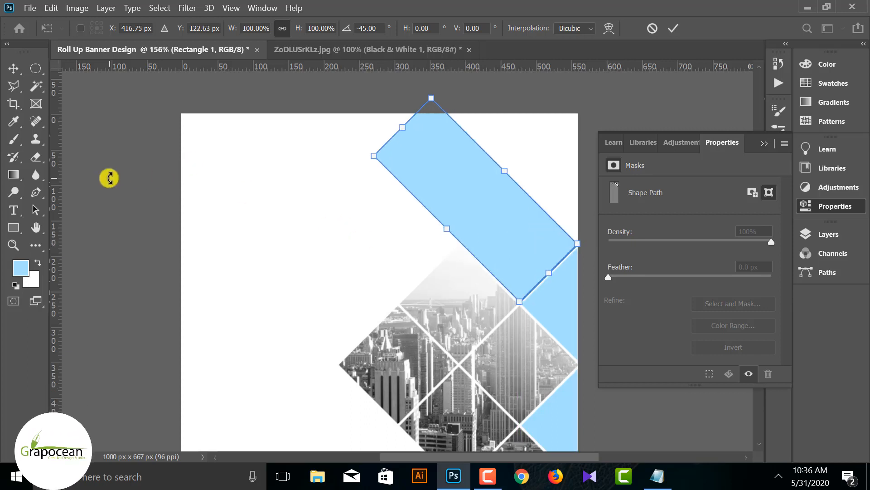
- Lengthen the diagonal band to about 137% beyond the banner's top edge and apply the transform
left_click_drag(400, 127, 344, 85)
key("ctrl+z")
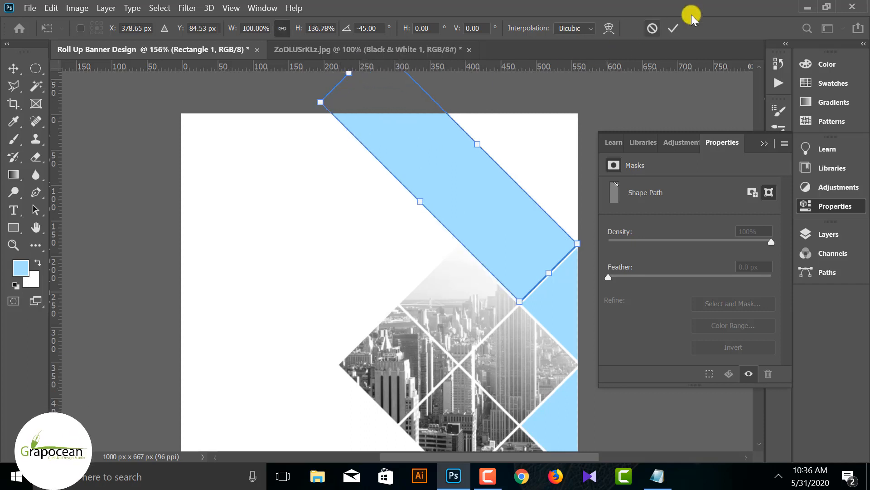
left_click(673, 28)
left_click(272, 289)
scroll(272, 289, "down", 6)
scroll(508, 352, "down", 2)
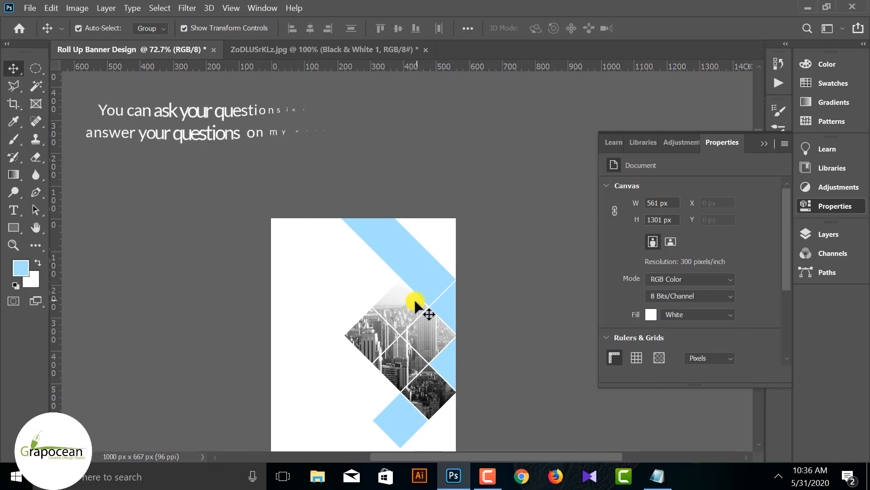
left_click(402, 305)
left_click(556, 383)
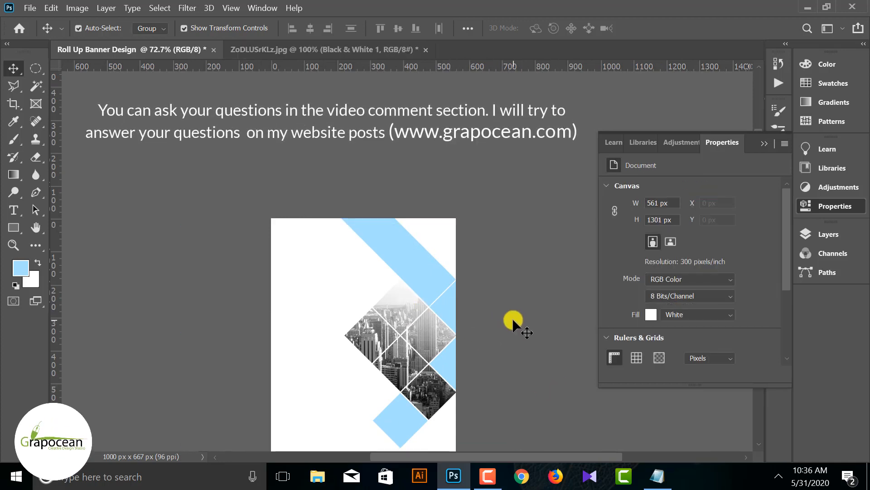
- Change the diagonal band's fill colour to light grey f3f3f3
left_click(418, 278)
left_click(816, 211)
left_click(816, 231)
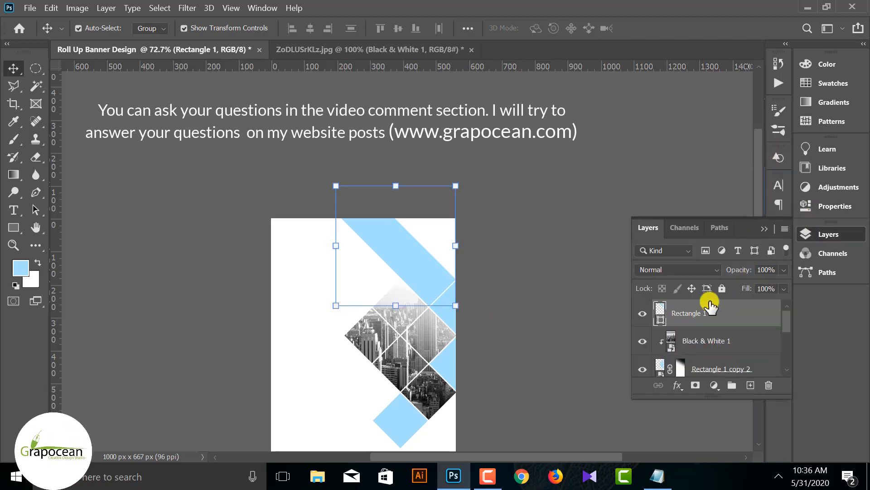
double_click(661, 310)
type("ffffff")
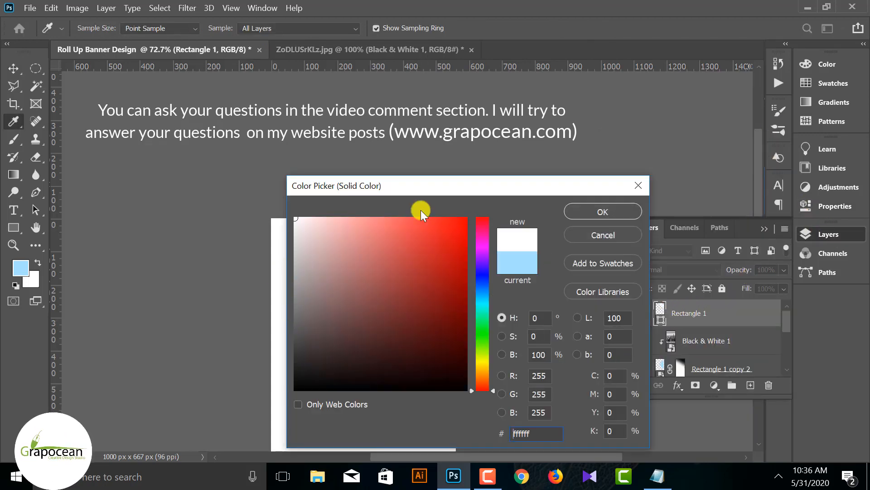
left_click_drag(425, 185, 742, 143)
left_click_drag(625, 238, 604, 186)
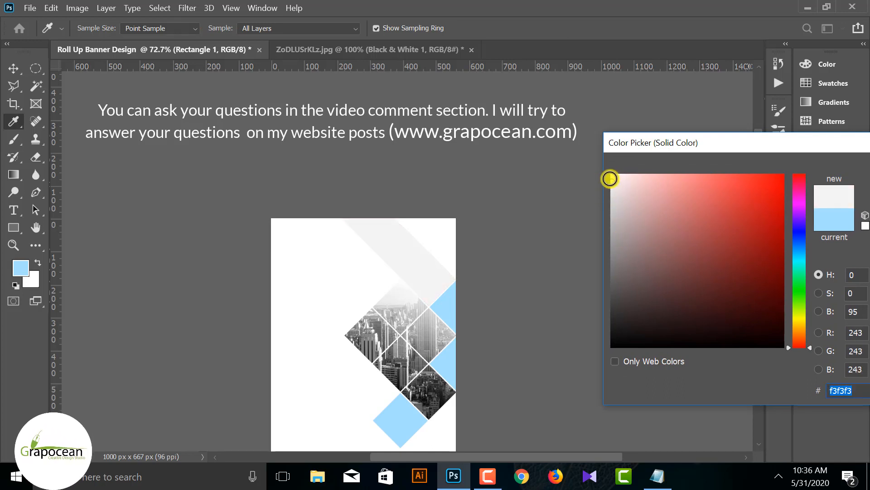
left_click_drag(838, 142, 693, 133)
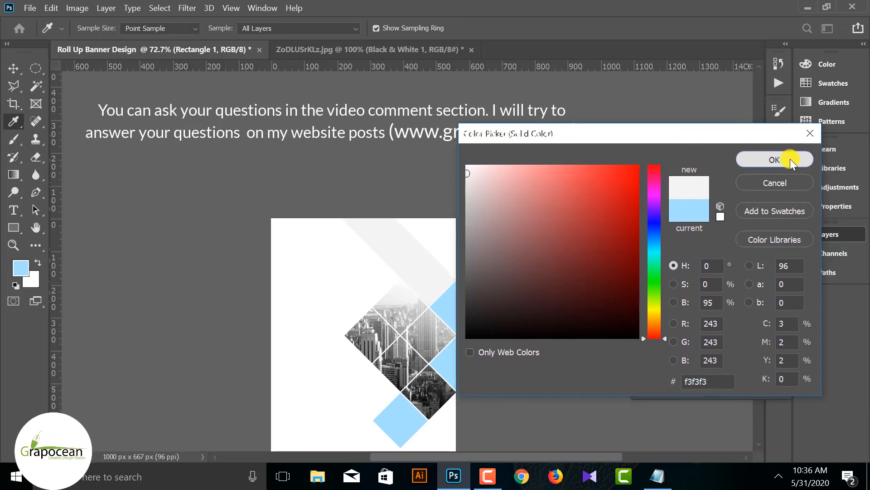
left_click(790, 159)
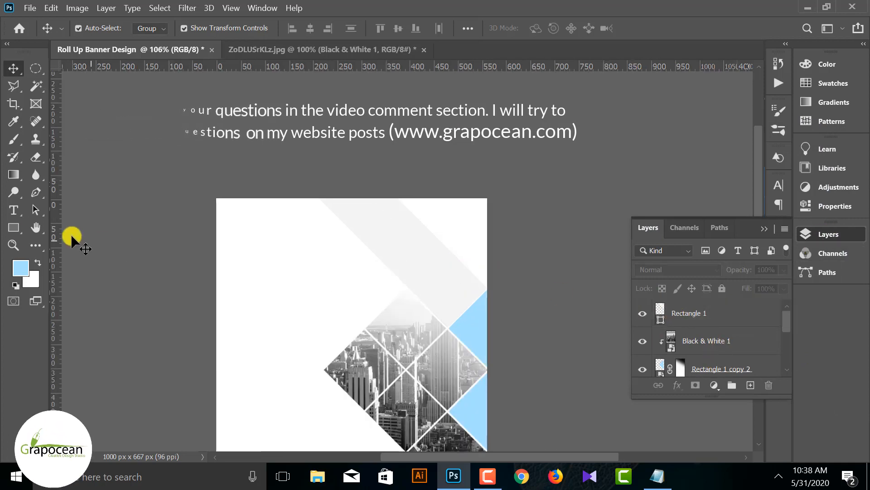
- Draw a rectangle about 405 by 59 px along the banner's top edge, from beyond its left side into the diagonal band
left_click(20, 229)
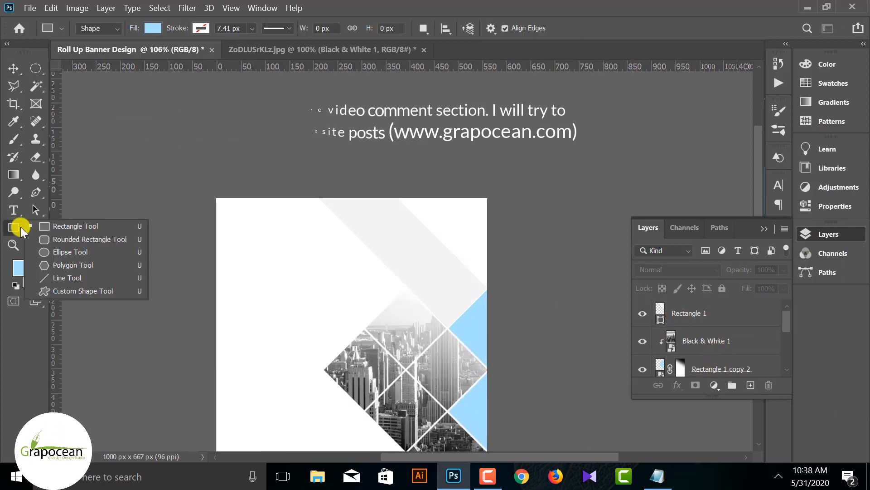
left_click(52, 226)
left_click_drag(199, 196, 393, 224)
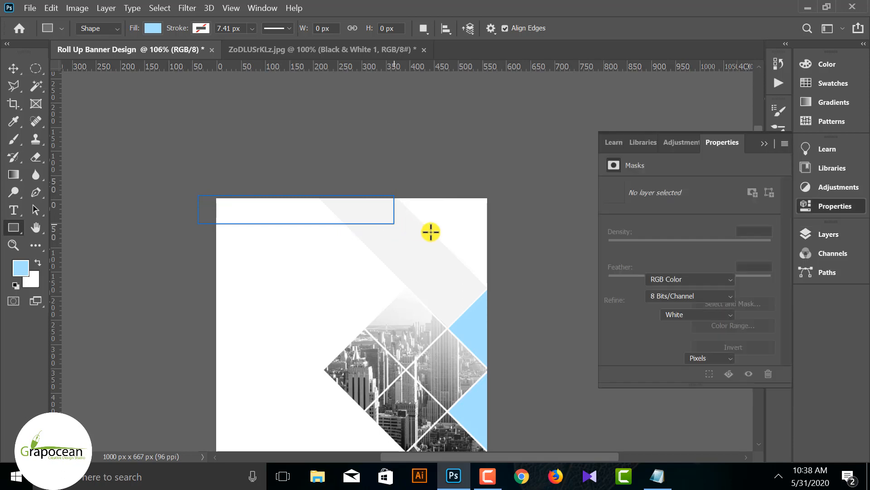
left_click(759, 146)
left_click(831, 235)
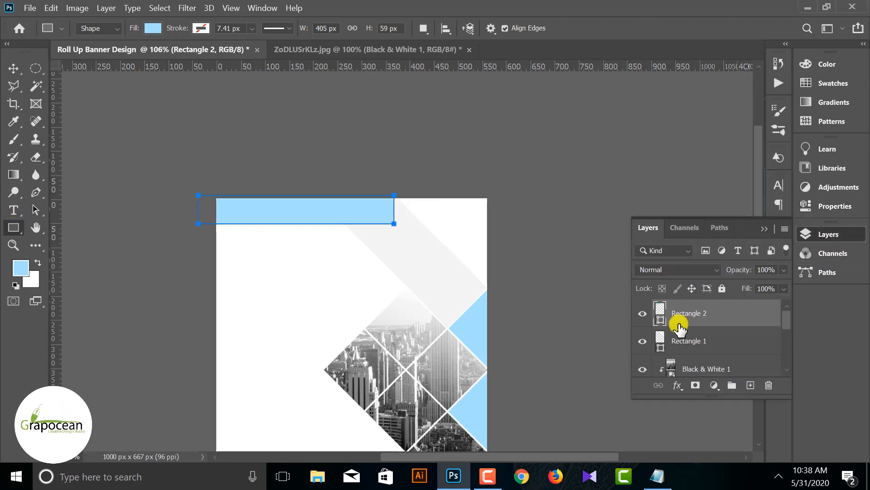
- Set the foreground colour and the horizontal rectangle's fill to f3f3f3, sampled from the diagonal band
left_click(20, 269)
left_click(422, 254)
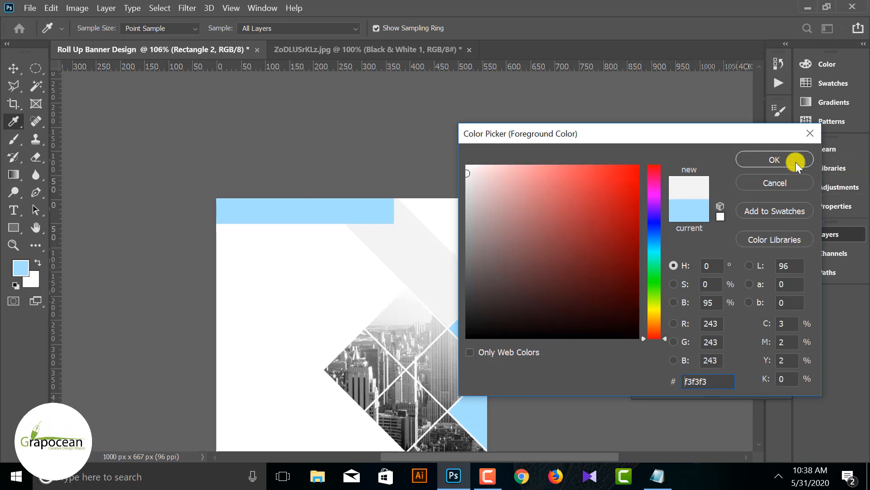
left_click(774, 159)
double_click(659, 314)
left_click(422, 257)
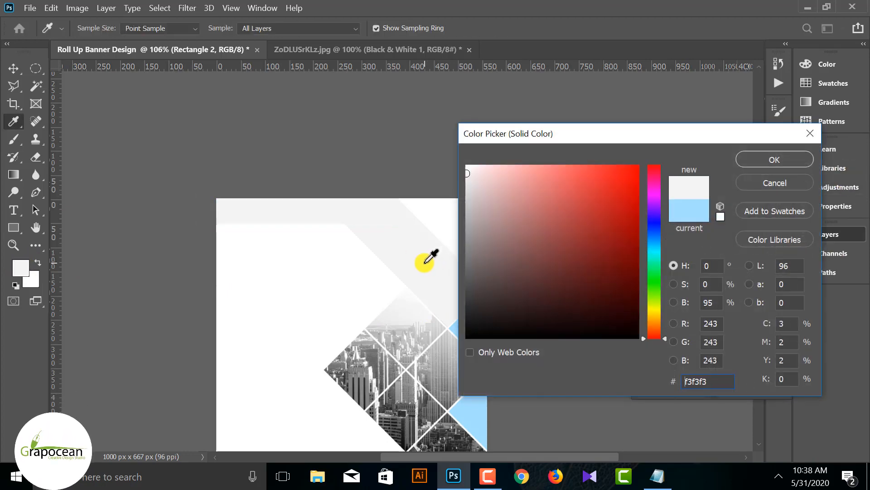
left_click(773, 160)
left_click(10, 69)
left_click(401, 280)
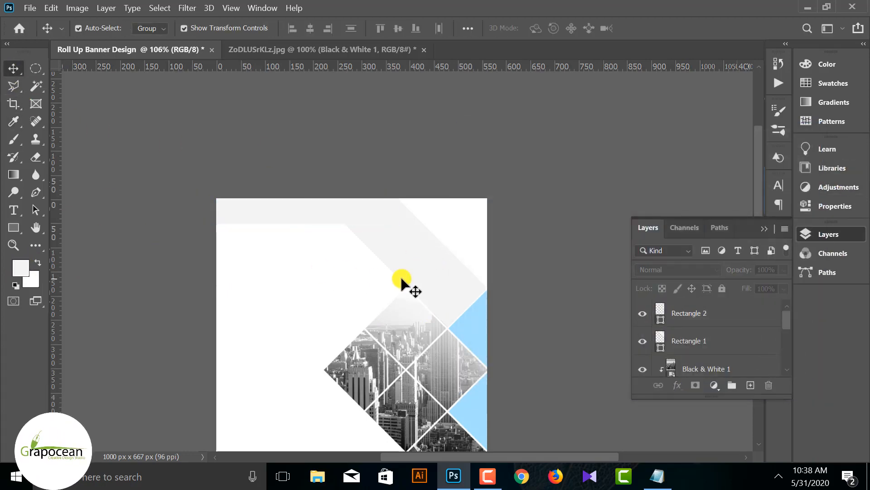
- Convert the Rectangle 1 and Rectangle 2 layers into one smart object
left_click(680, 312)
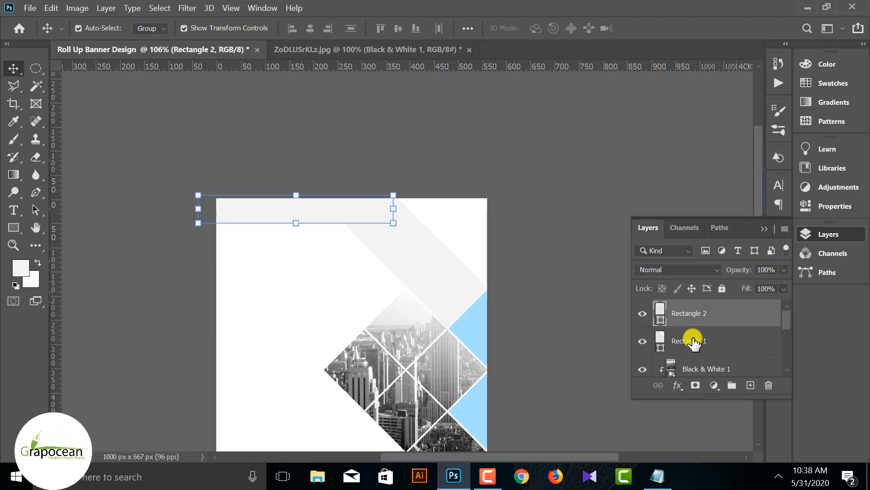
left_click(692, 343, "shift")
right_click(702, 314)
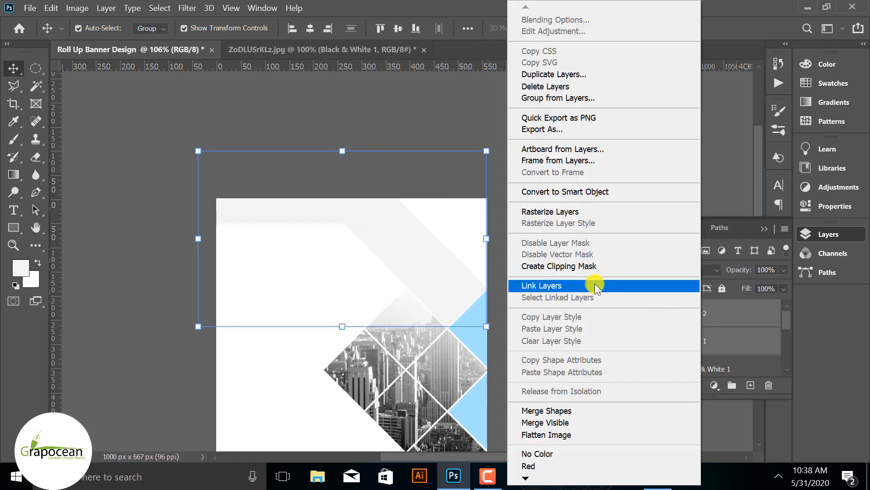
left_click(584, 192)
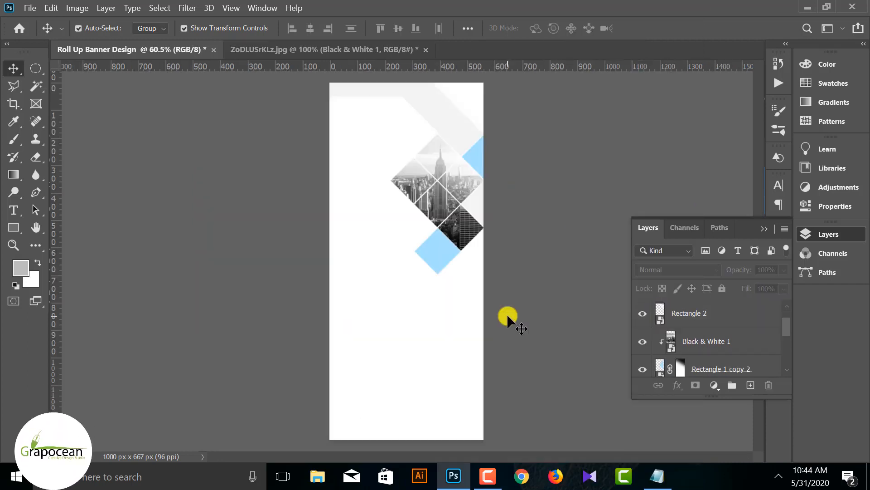
- Delete the light blue diamond below the skyline grid
left_click(434, 249)
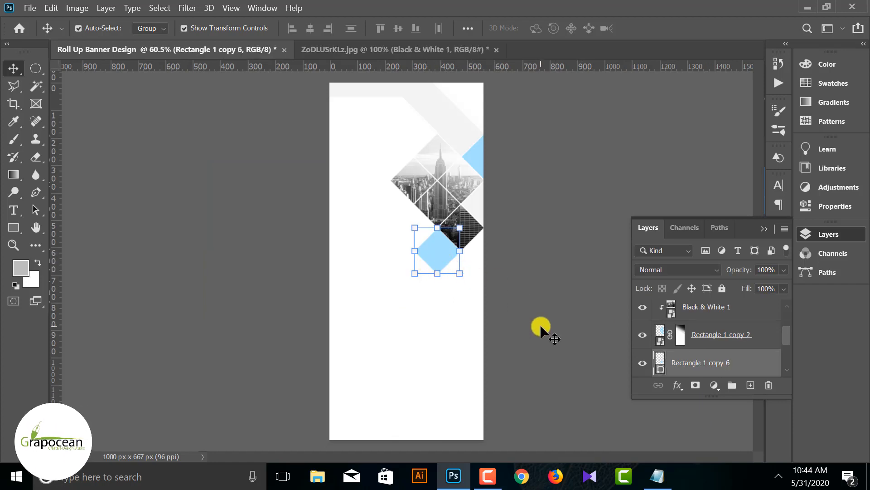
left_click(541, 327)
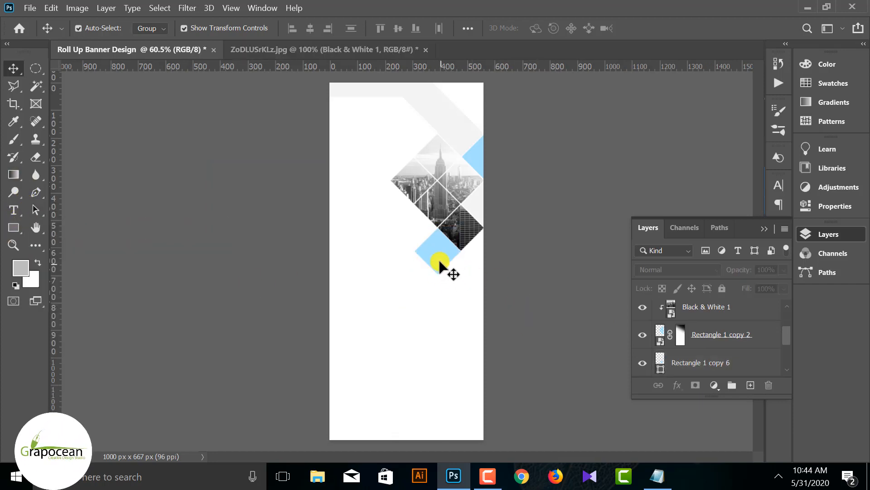
left_click(430, 269)
key("Delete")
left_click(284, 236)
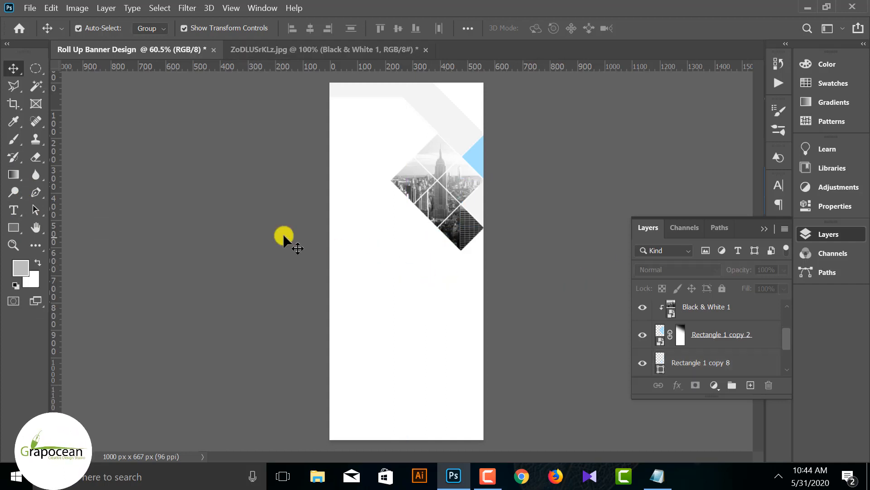
- Draw a grey square about 239 px wide over the lower left part of the skyline diamonds
key("p")
scroll(418, 219, "up", 3)
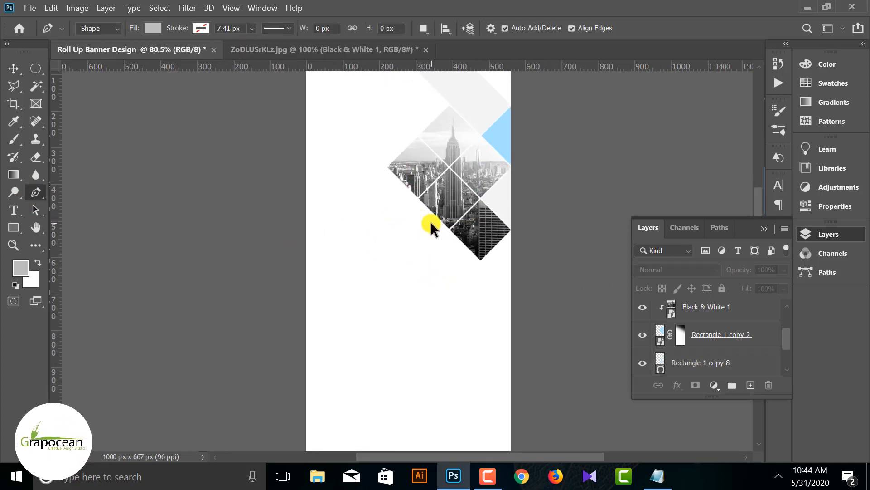
scroll(430, 221, "down", 2)
left_click(18, 227)
left_click(74, 225)
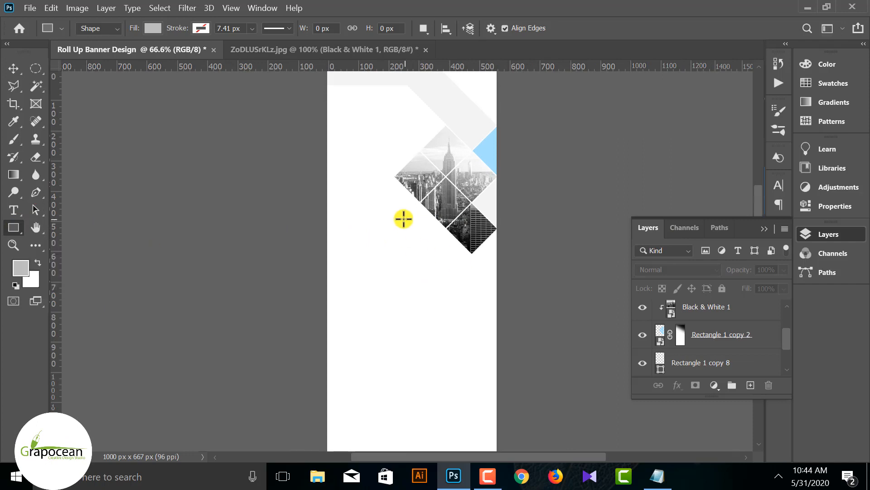
left_click_drag(399, 214, 472, 310)
left_click(13, 69)
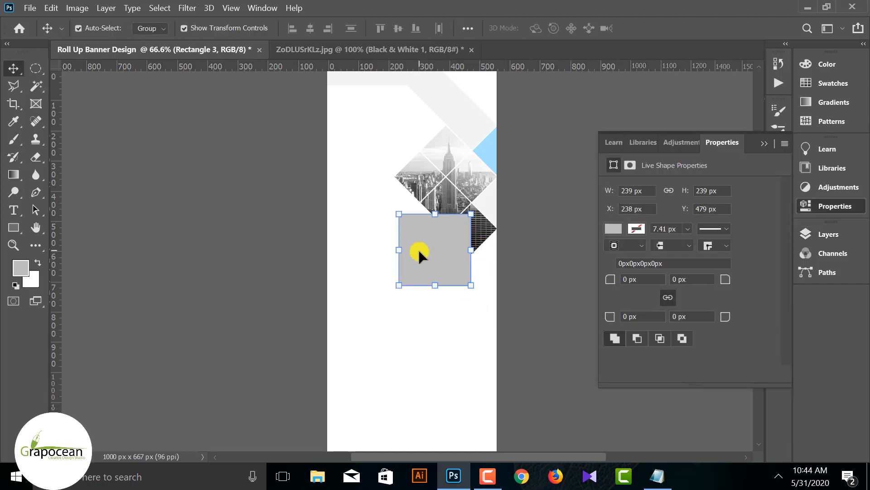
- Resize the grey square to about 526 by 216 px past the banner's left edge, with its upper right corner against the diamonds
left_click_drag(398, 250, 294, 251)
left_click_drag(449, 252, 401, 241)
scroll(443, 237, "up", 4)
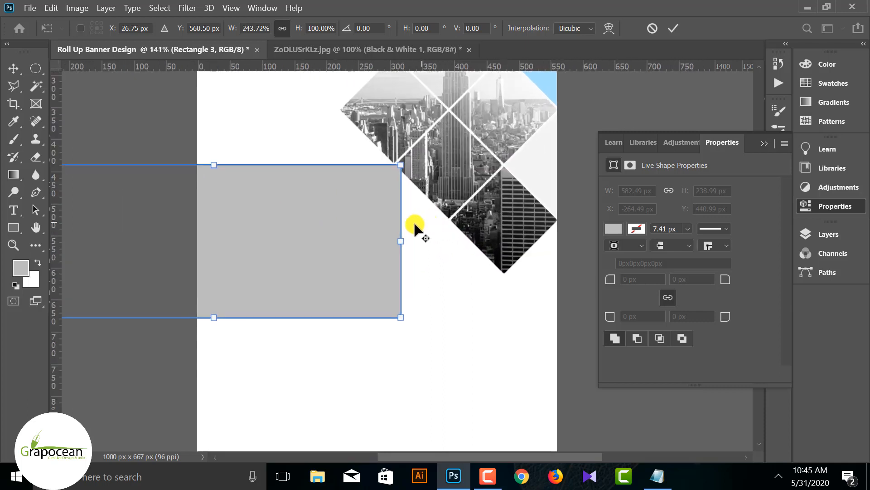
scroll(414, 227, "up", 2)
left_click_drag(121, 362, 123, 343)
left_click_drag(142, 315, 152, 340)
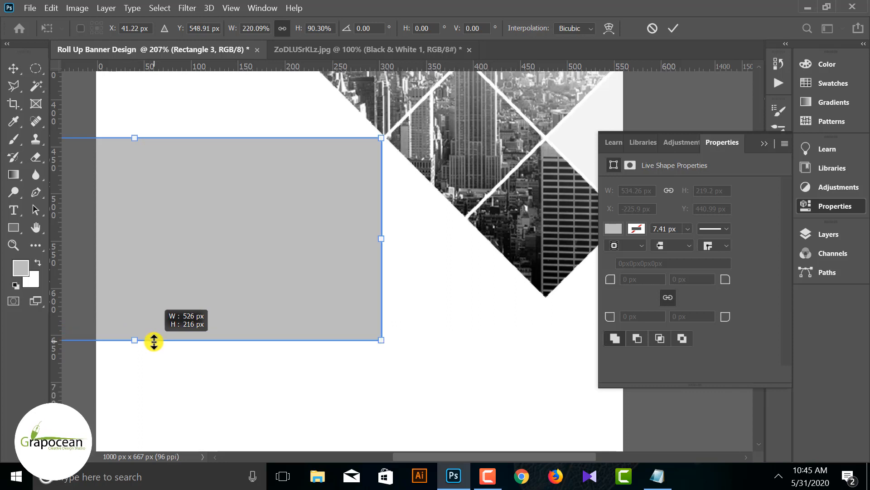
- Distort the grey rectangle so its right end follows the diamonds to their lowest tip and its bottom edge is level, and apply the transform
scroll(393, 356, "down", 2)
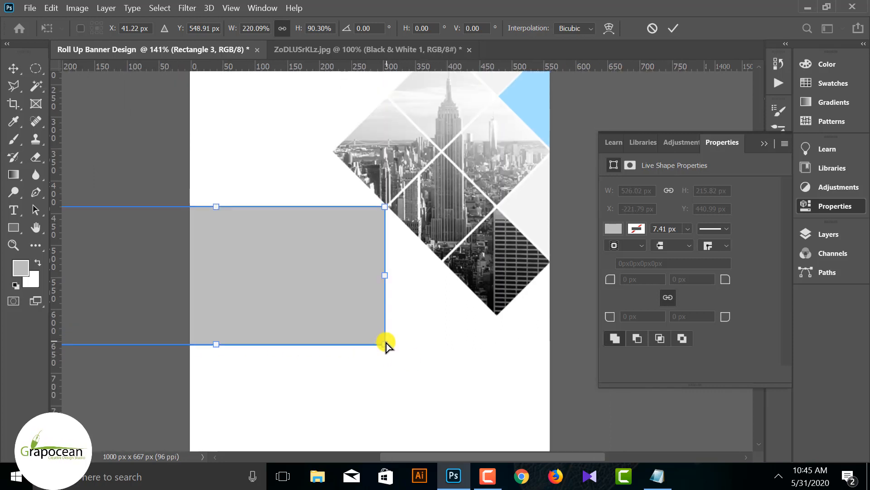
left_click_drag(385, 344, 495, 319)
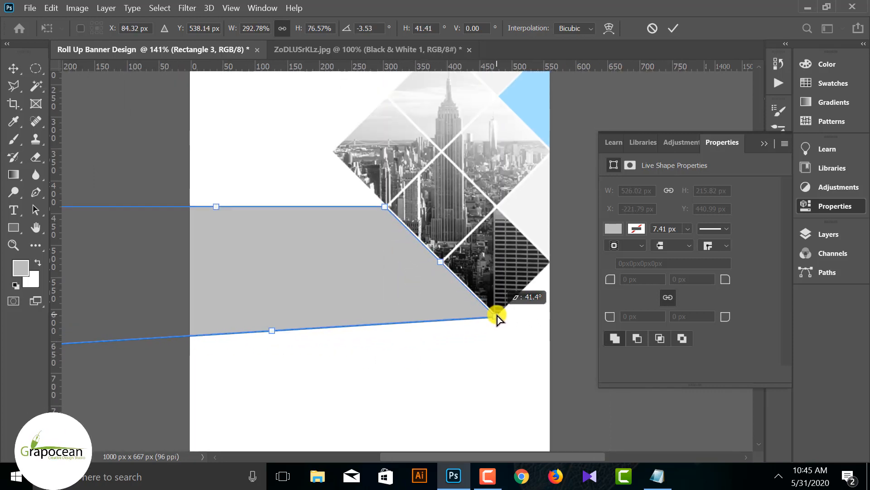
scroll(569, 307, "down", 2)
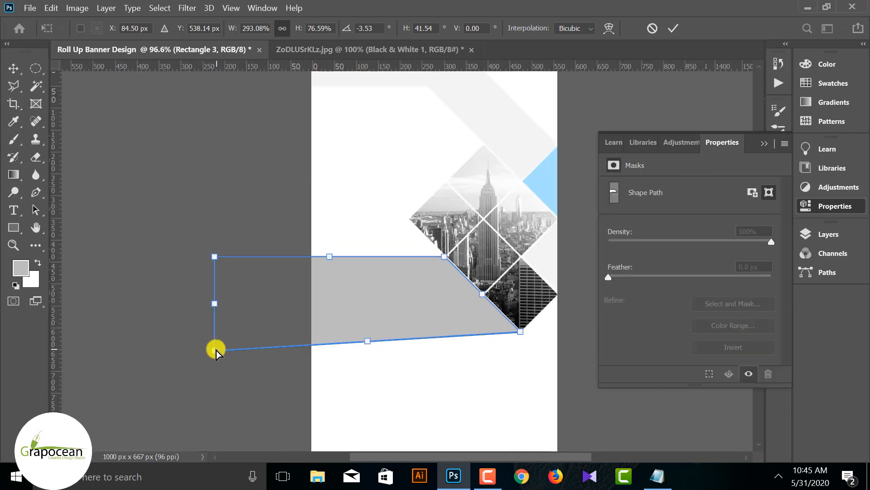
left_click_drag(216, 350, 208, 324)
left_click_drag(300, 336, 297, 339)
left_click_drag(216, 352, 215, 334)
left_click(674, 28)
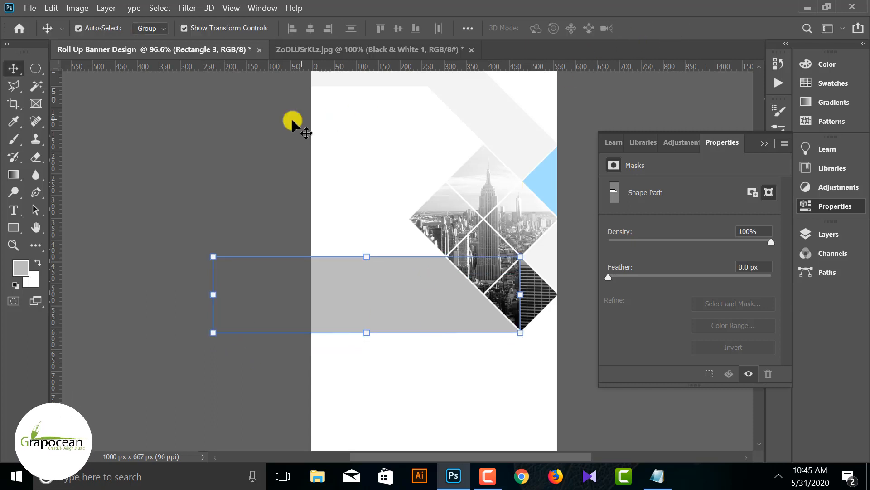
- Examine how the grey block's slanted end lines up with the skyline diamonds, close up and in the whole banner
left_click(124, 290)
key("ctrl+minus")
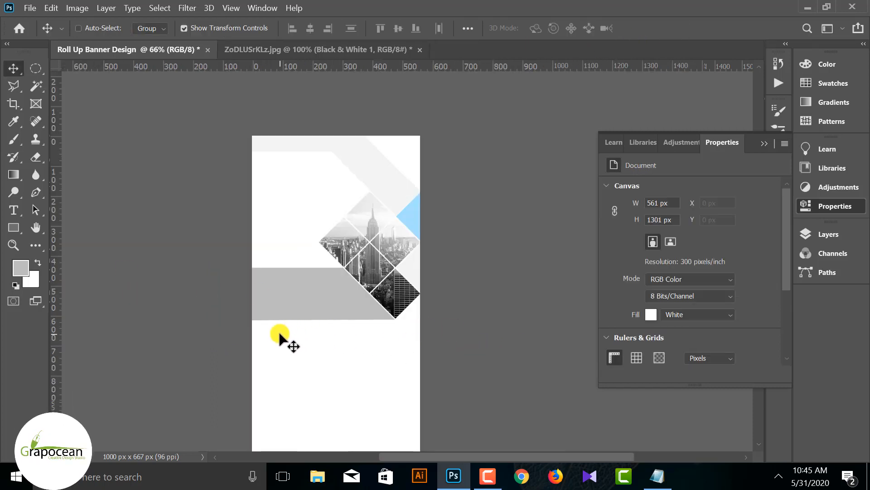
key("ctrl+plus")
key("ctrl+plus")
left_click(302, 290, "ctrl")
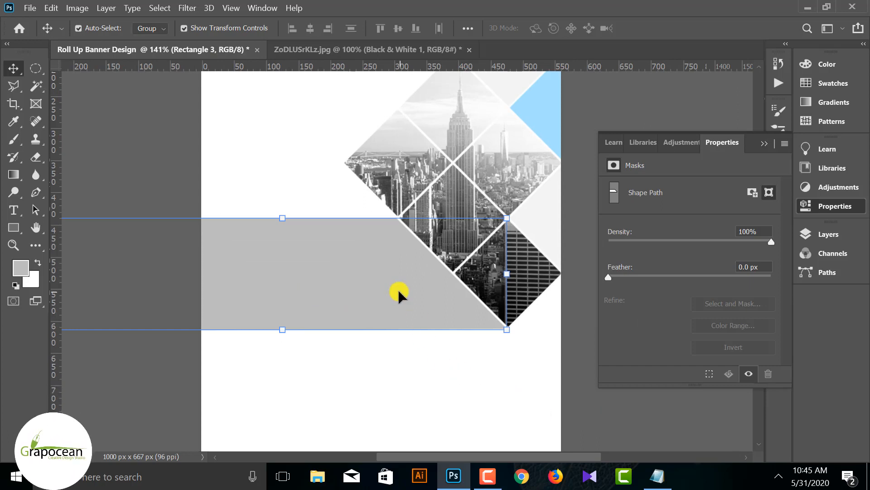
left_click(657, 427)
scroll(347, 295, "down", 3)
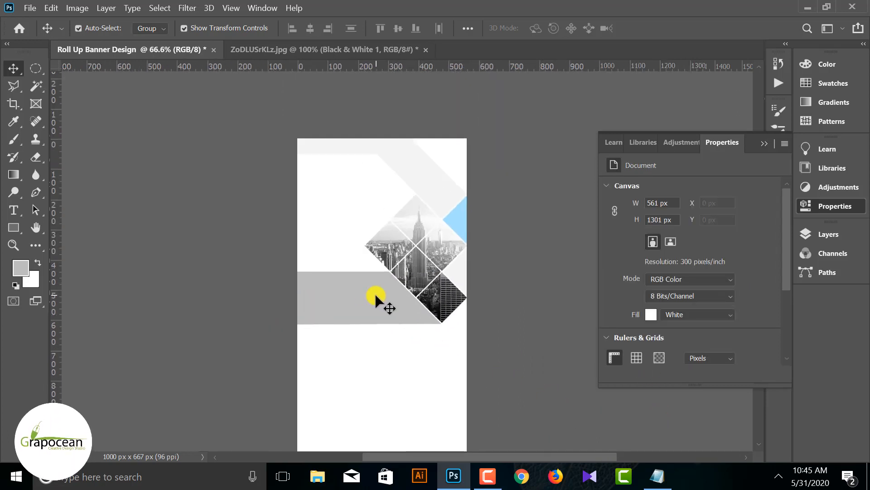
left_click(375, 293)
left_click(552, 382)
- Recolor the grey slanted block with the light blue sampled from the diamond at the banner's right edge
left_click(764, 144)
left_click(357, 293)
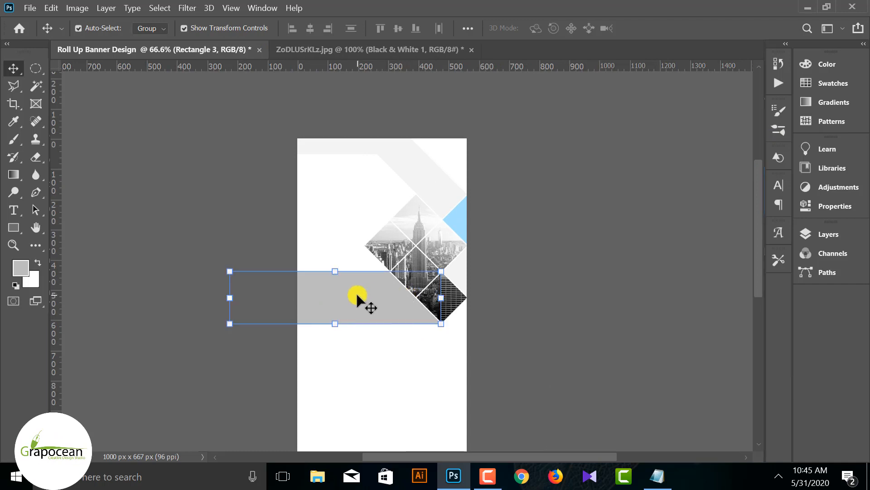
left_click(828, 234)
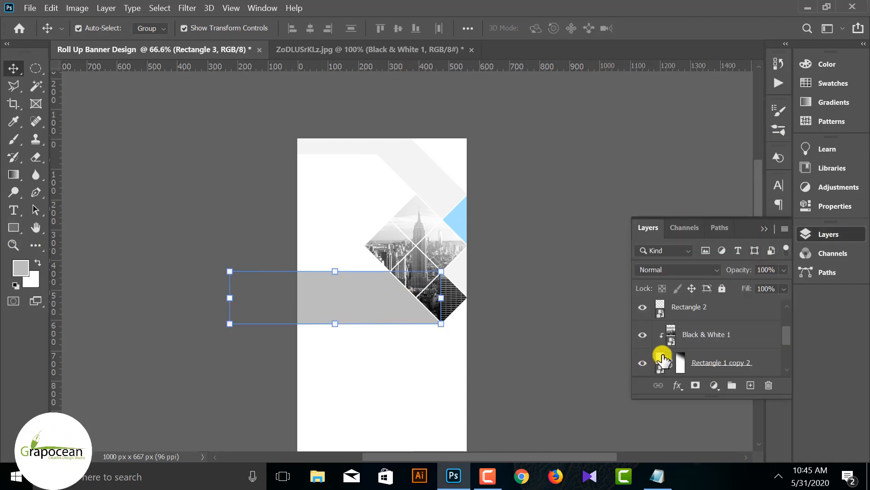
left_click(352, 303)
scroll(690, 362, "up", 3)
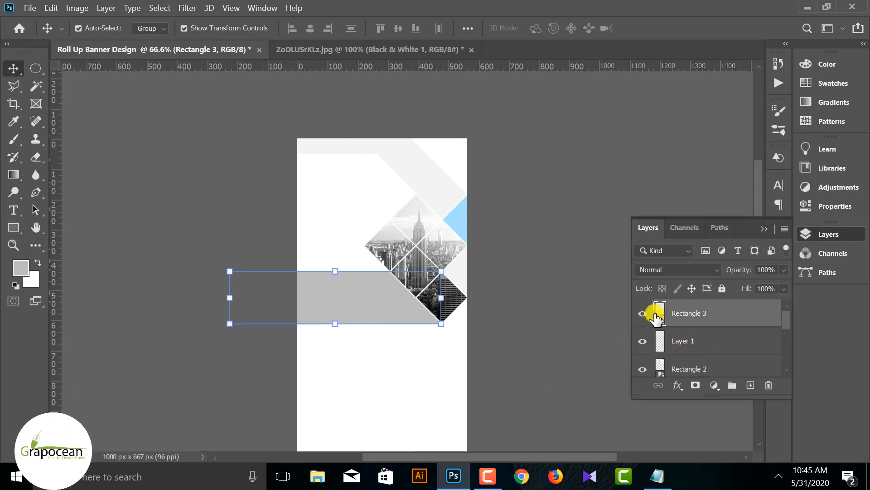
double_click(661, 312)
left_click(458, 220)
left_click(404, 217)
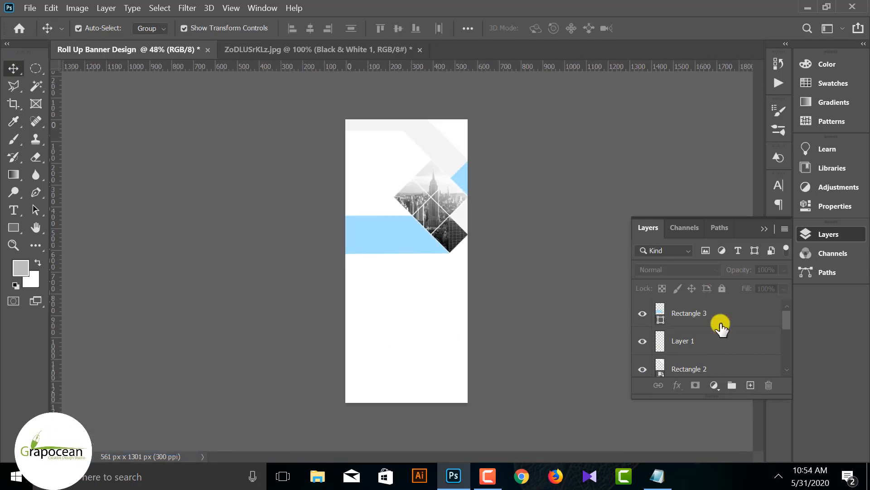
- Add a Gradient Overlay to the light blue slanted block, with Soft Light blending, 100% opacity and a 75° angle
left_click(720, 319)
right_click(735, 314)
left_click(603, 22)
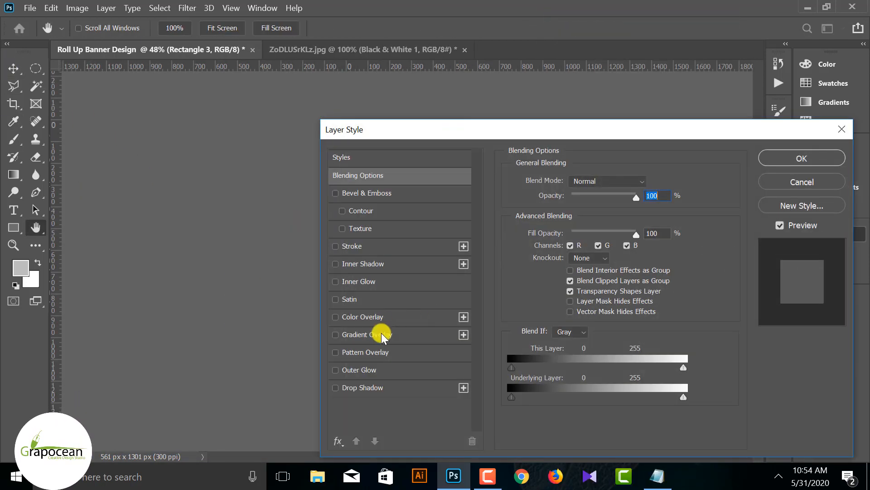
left_click(379, 335)
left_click_drag(517, 136, 669, 232)
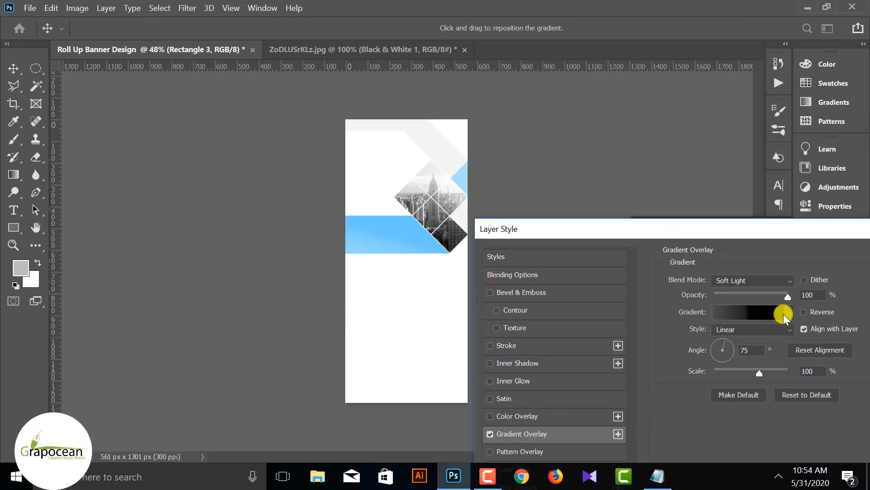
- Try several dark and blue presets from the 75_modern_photoshop_gradients_by_falco953_d27b9ys set on the block's gradient overlay
left_click(788, 312)
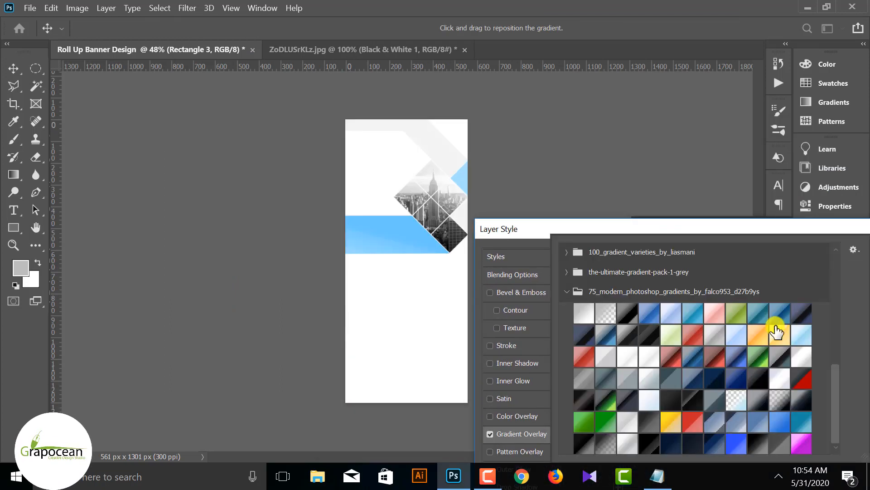
left_click(628, 336)
left_click(798, 338)
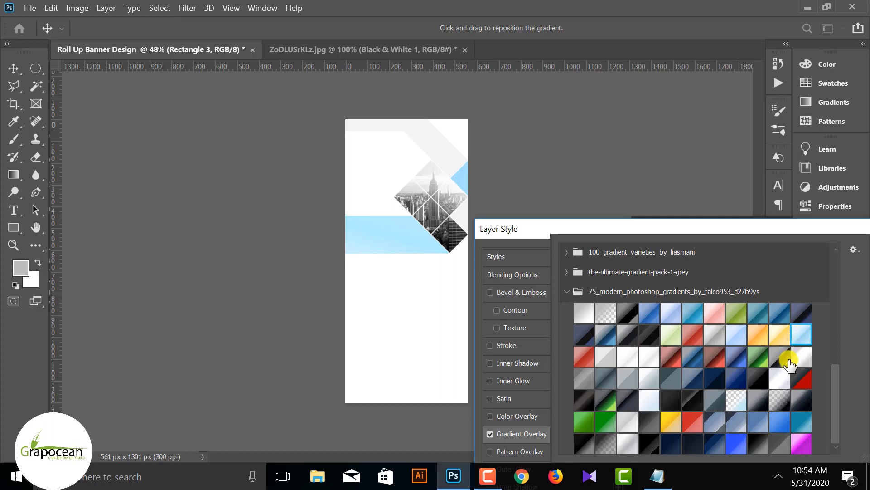
left_click(583, 334)
left_click(608, 338)
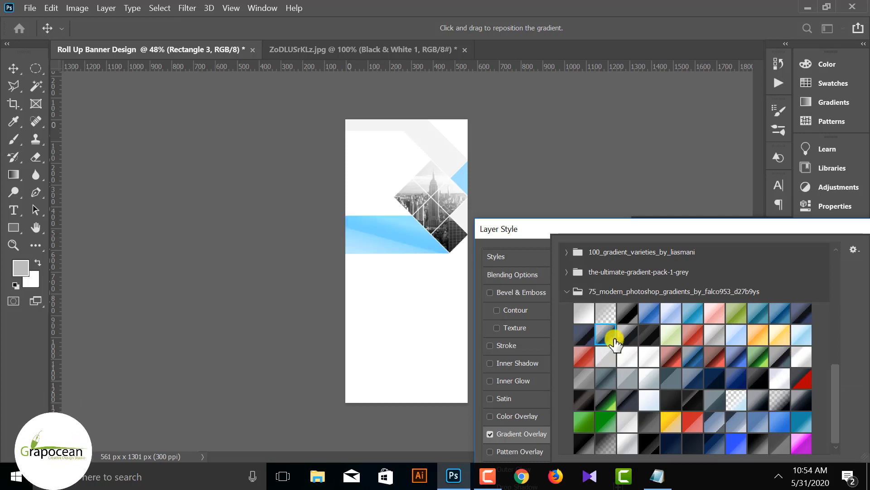
left_click(576, 341)
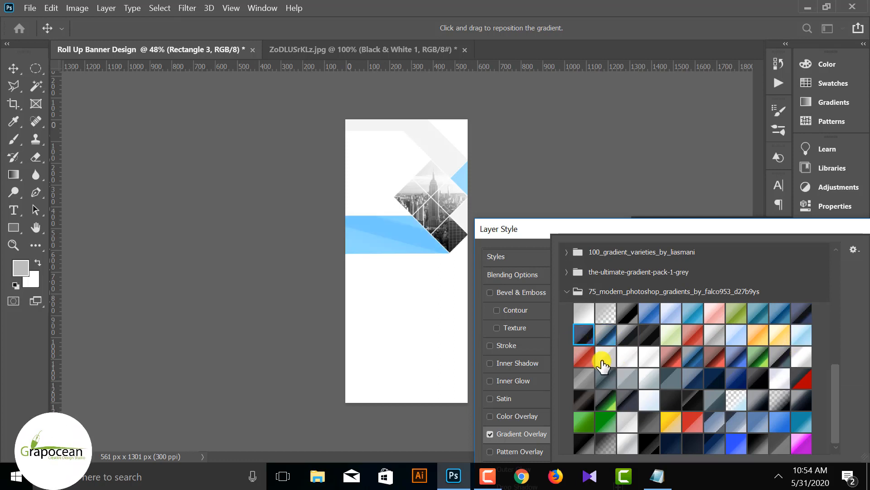
left_click(650, 314)
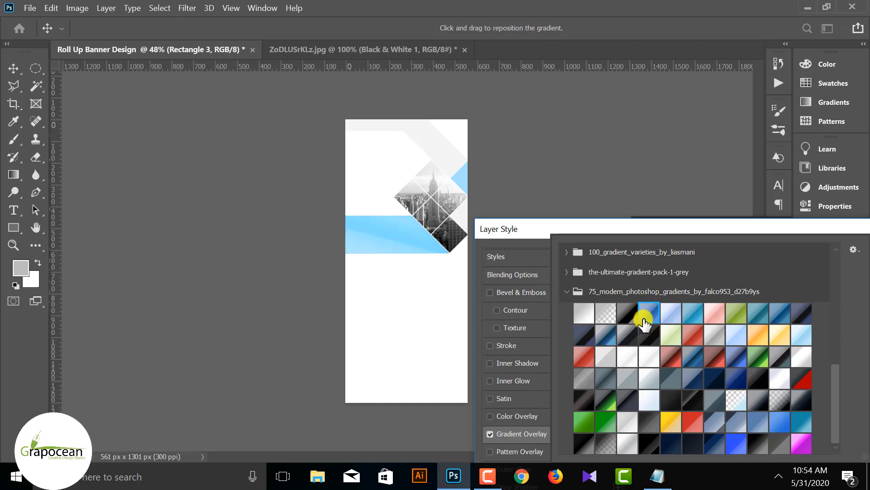
left_click(776, 281)
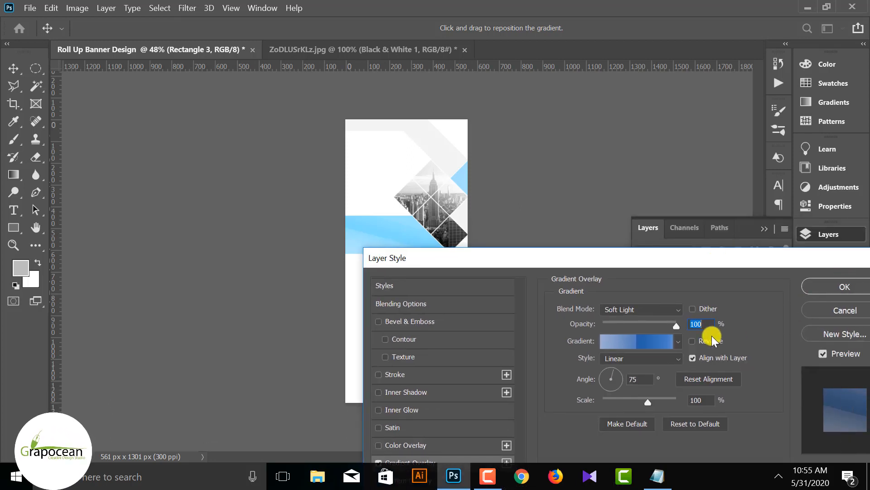
- Toggle the overlay gradient's Reverse option, choose the dark navy preset from the same gradient set, and apply the layer style
left_click(693, 341)
left_click_drag(586, 281, 692, 219)
left_click(789, 302)
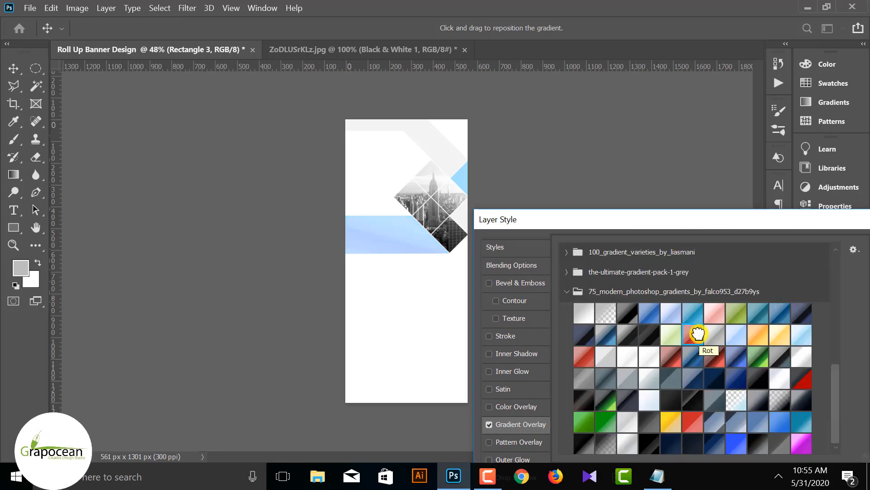
left_click(694, 316)
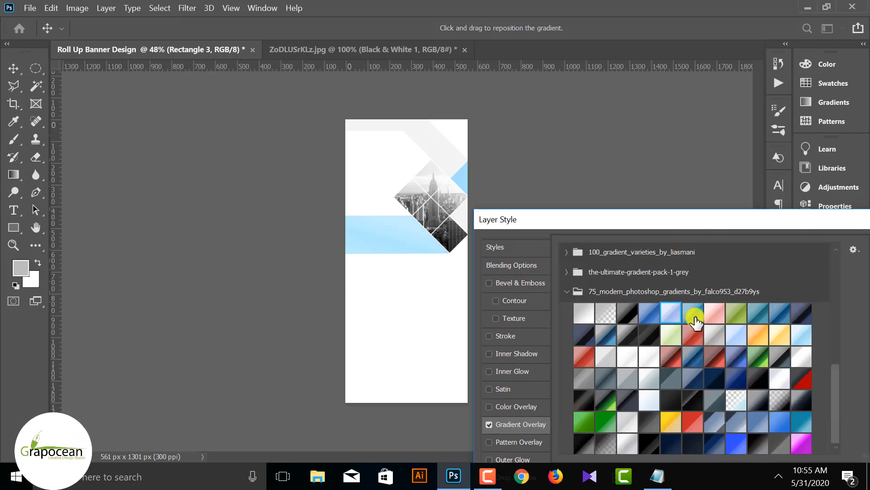
left_click(587, 334)
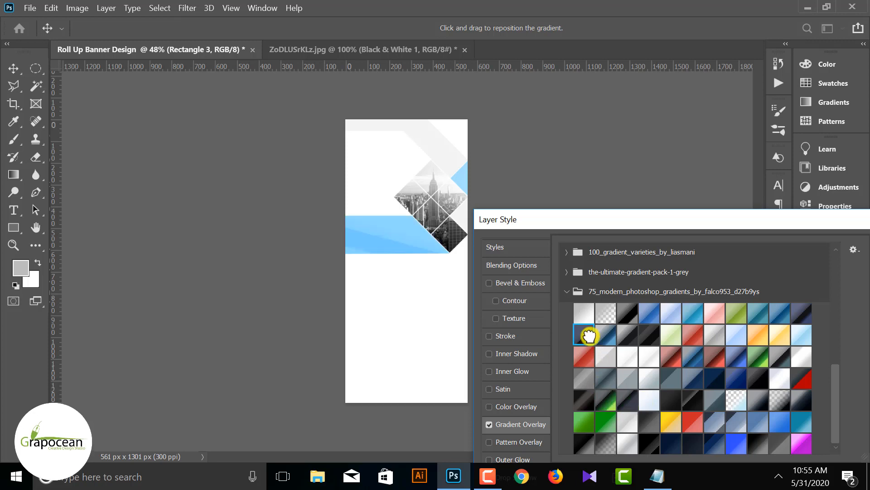
left_click(812, 219)
left_click(740, 311)
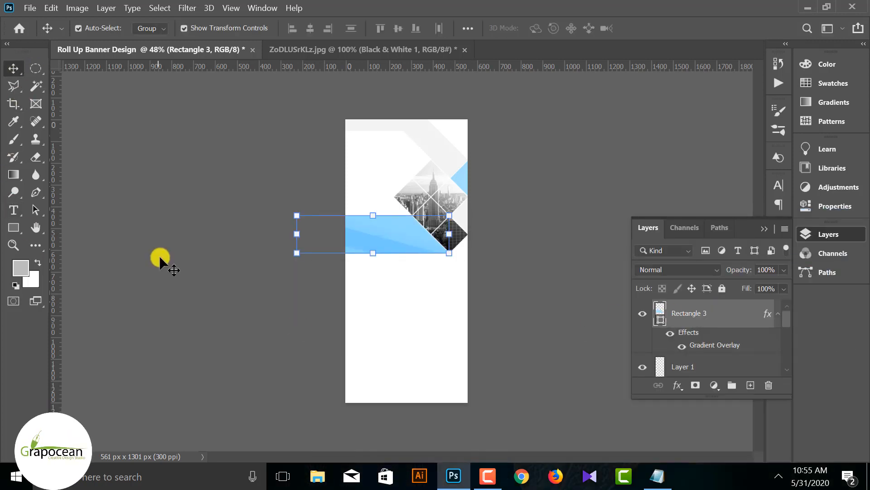
- Add the black Myriad Pro text "BUY YOUR DESIGN" at 9 pt on the blue block, broken into two lines after "YOUR"
left_click(160, 258)
scroll(343, 258, "up", 4)
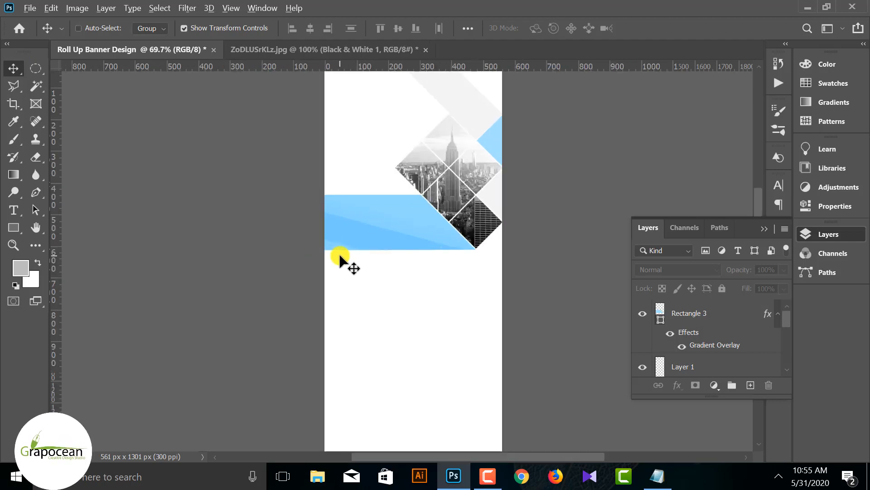
scroll(340, 258, "up", 4)
left_click(16, 210)
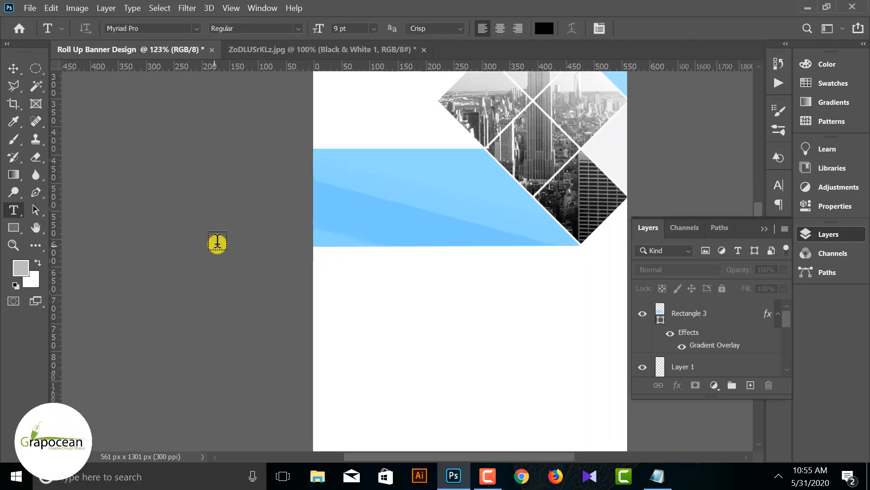
left_click(360, 183)
key("BackSpace")
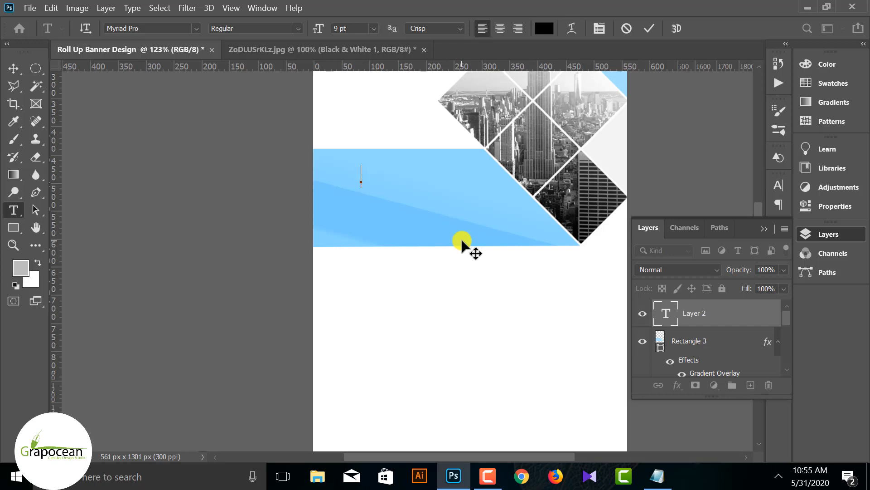
type("BUY YOUR")
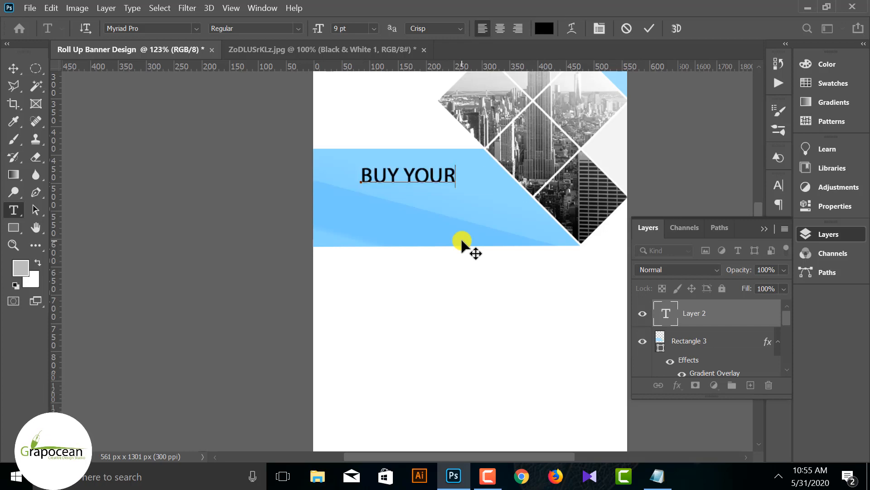
type(" DESIGN")
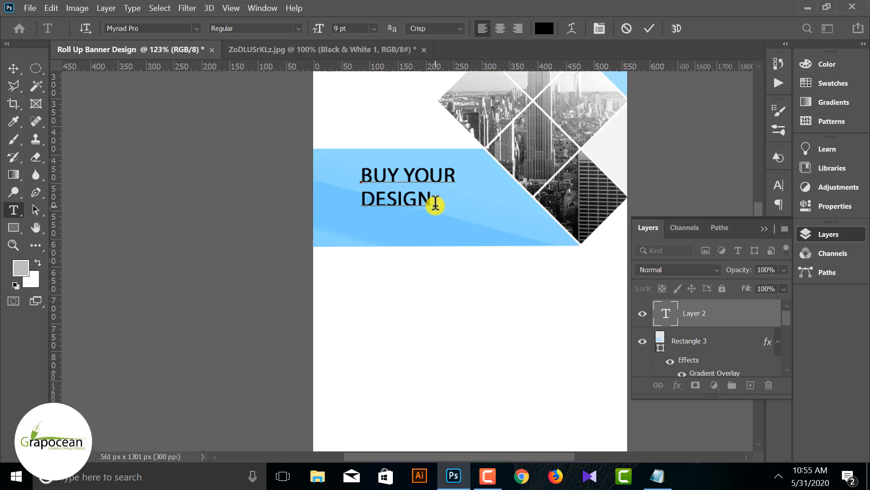
- Set the "BUY YOUR" line in Myriad Pro Bold
left_click_drag(460, 177, 239, 164)
left_click(291, 28)
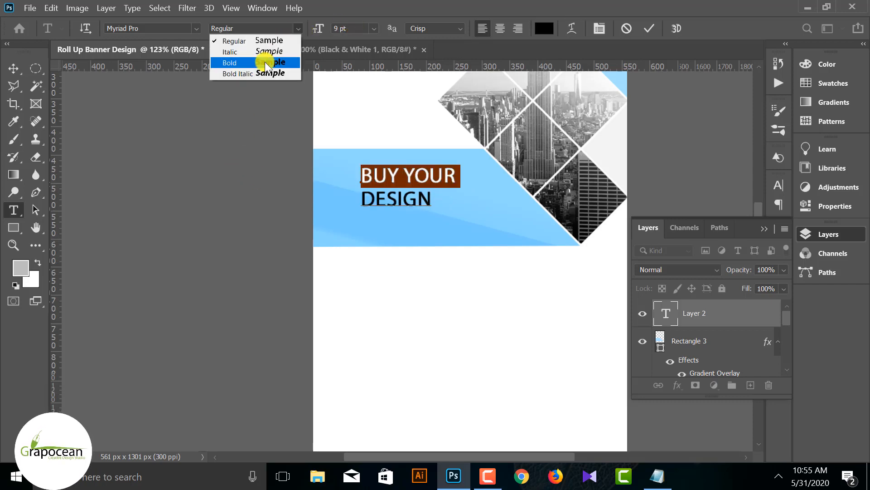
left_click(263, 60)
left_click(14, 68)
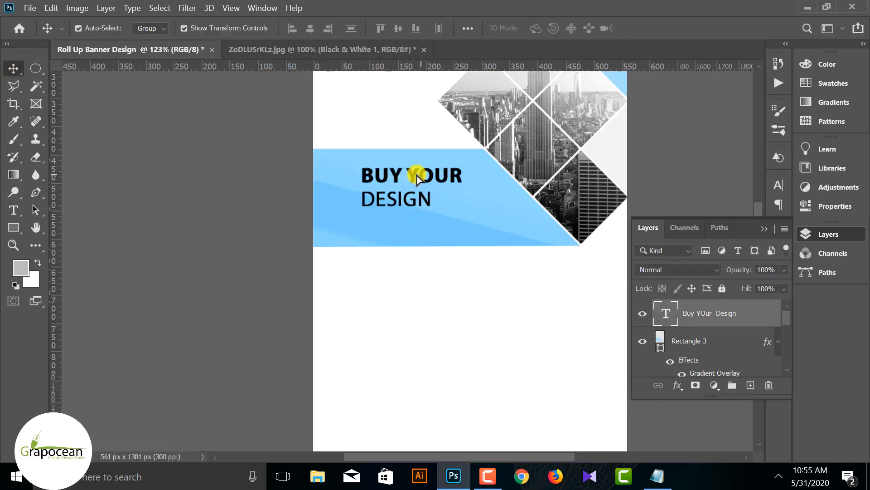
- Move the two-line heading horizontally closer to the left end of the blue block
left_click_drag(420, 173, 396, 174)
key("ctrl+minus")
key("ctrl+minus")
key("ctrl+minus")
key("ctrl+plus")
key("ctrl+plus")
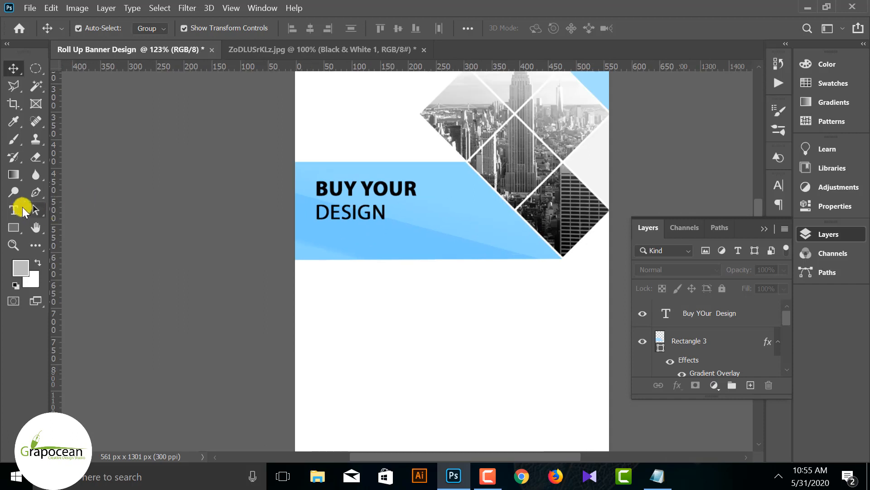
- Set the font size of both heading lines to 12 pt
left_click(14, 210)
left_click_drag(383, 214, 291, 132)
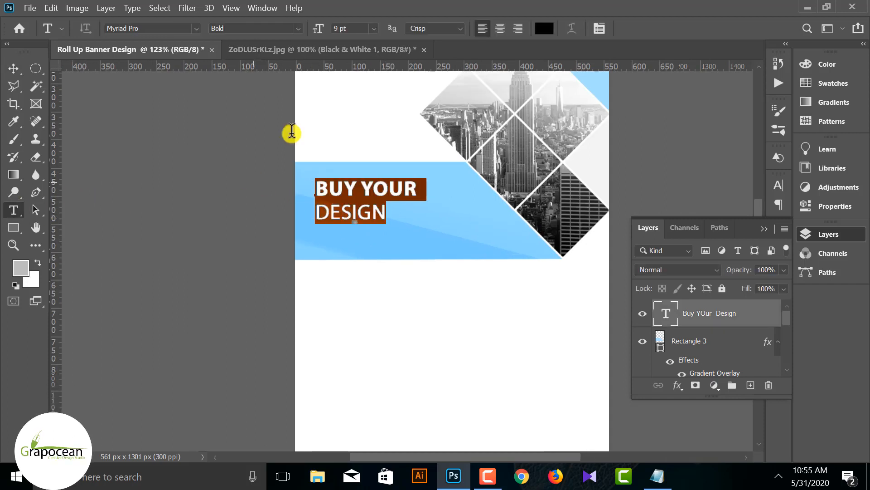
double_click(347, 27)
type("12")
key("Return")
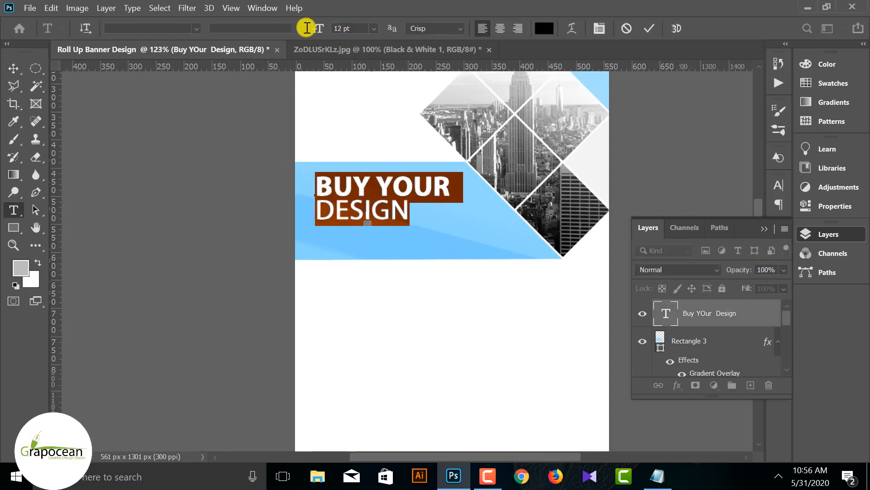
left_click(13, 68)
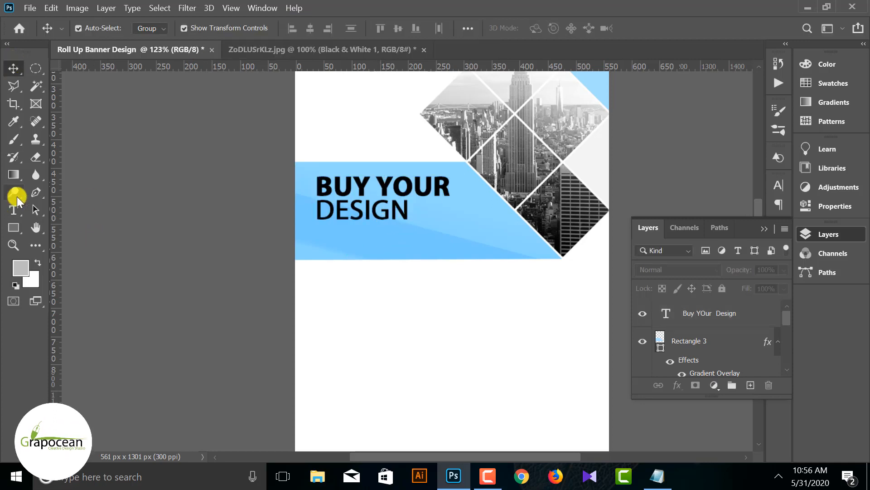
- Set the leading of the "DESIGN" line to 10 pt
left_click(14, 210)
left_click_drag(416, 213, 267, 213)
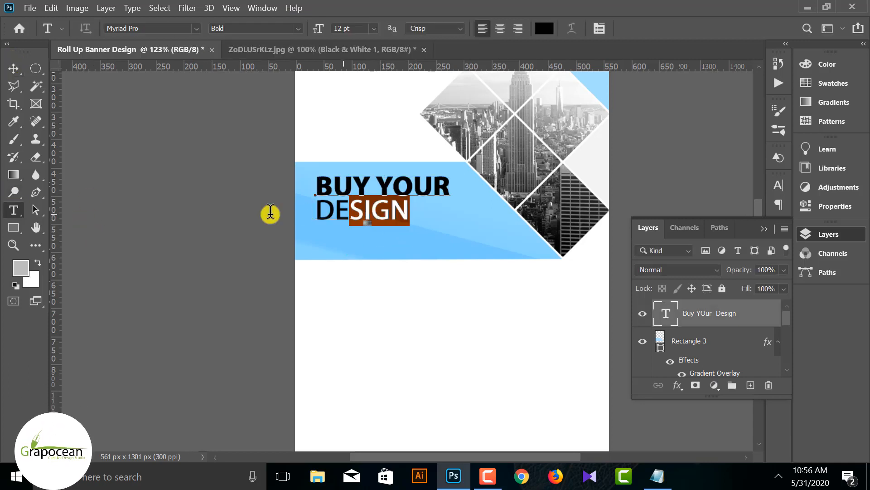
left_click(780, 185)
left_click_drag(707, 223, 705, 224)
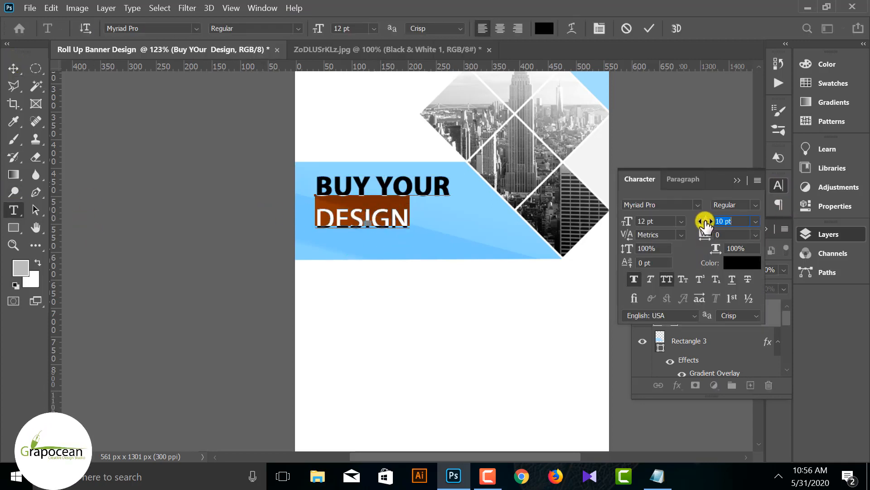
left_click(13, 69)
left_click(156, 294)
- Set the "DESIGN" line to a 10 pt font size with 10 pt leading
scroll(447, 319, "down", 2)
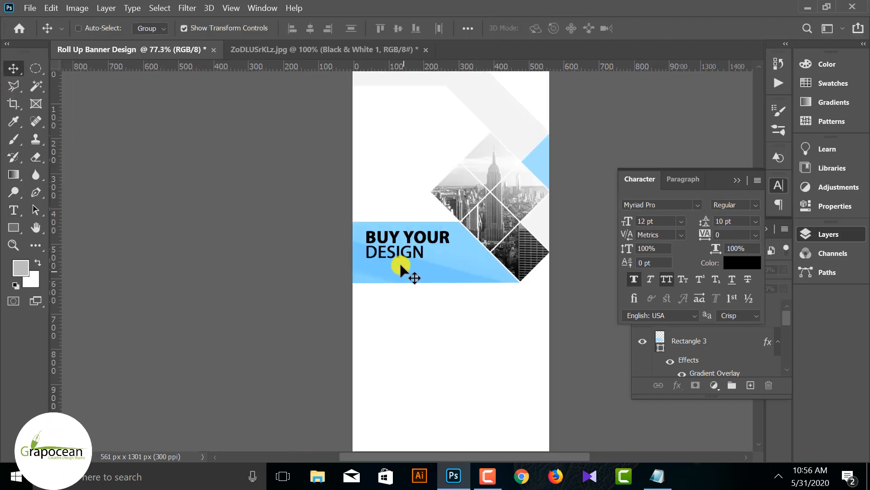
scroll(401, 264, "up", 2)
scroll(401, 267, "down", 2)
scroll(432, 278, "up", 3)
key("t")
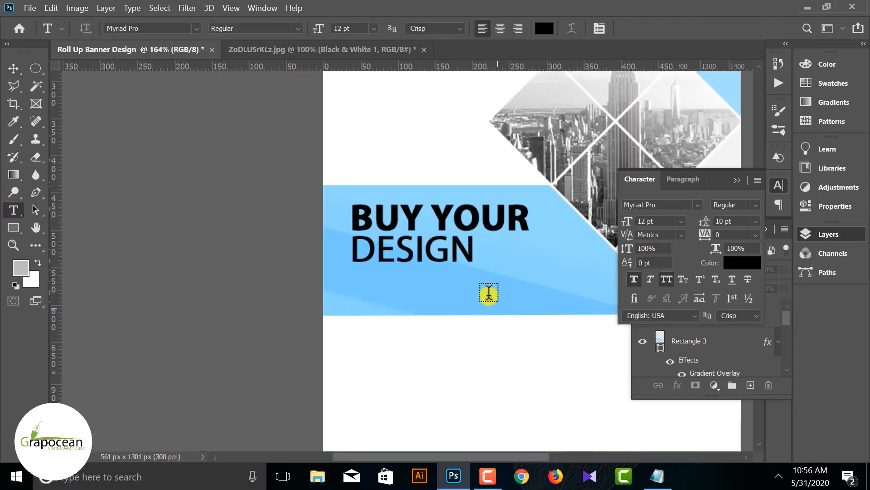
double_click(471, 250)
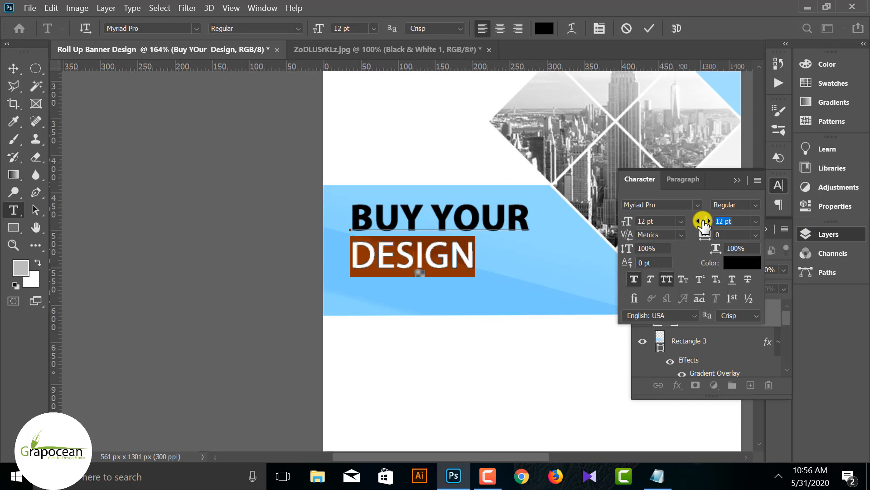
left_click_drag(627, 222, 625, 223)
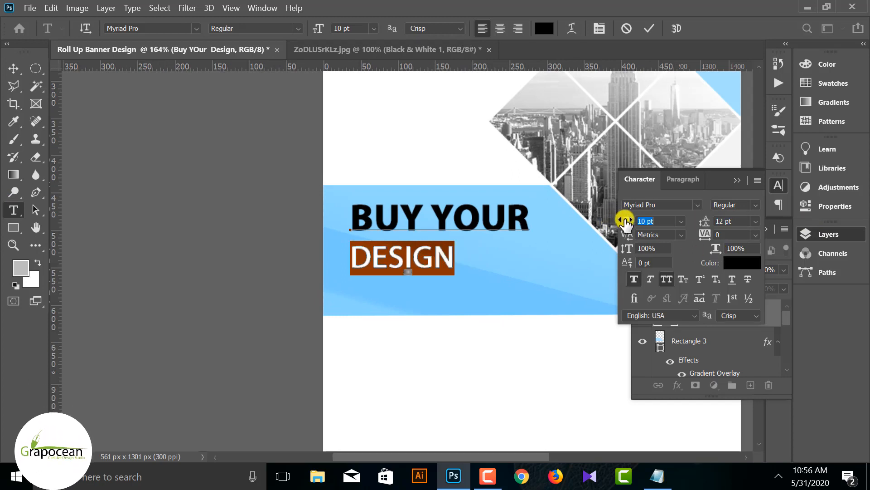
left_click_drag(706, 222, 704, 222)
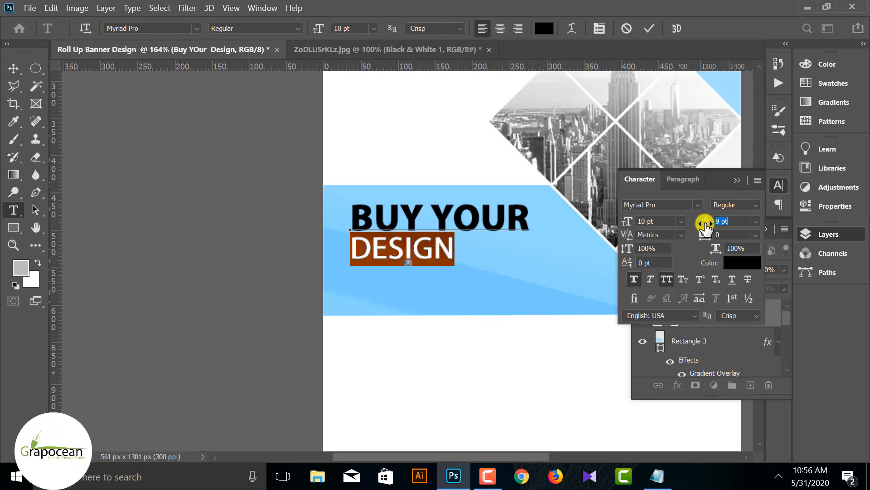
left_click(6, 69)
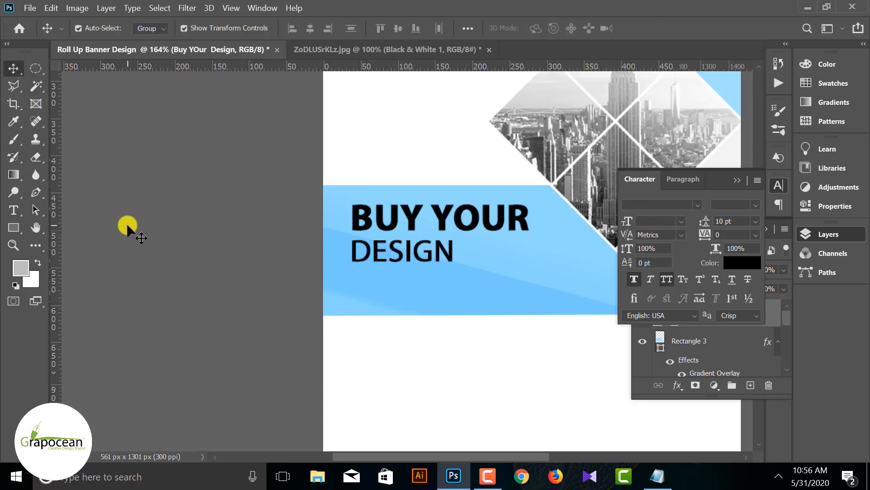
scroll(317, 334, "down", 5)
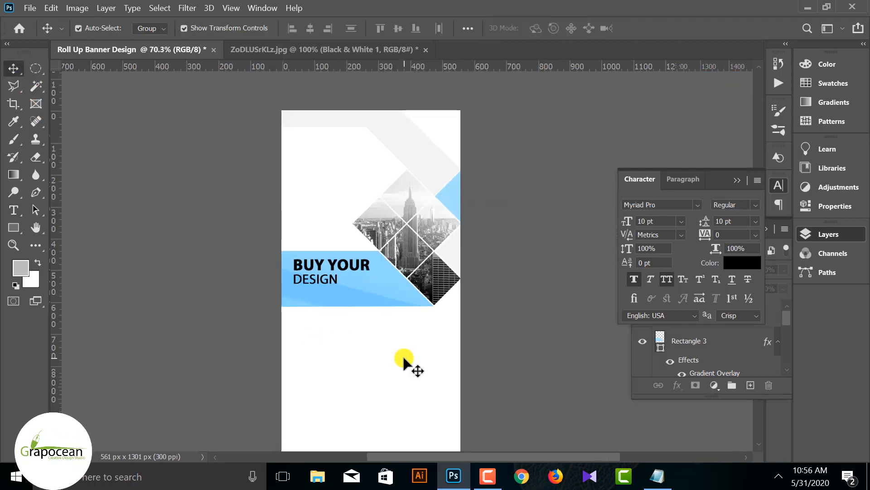
- Change the text color of both heading lines to white (ffffff)
scroll(331, 355, "up", 3)
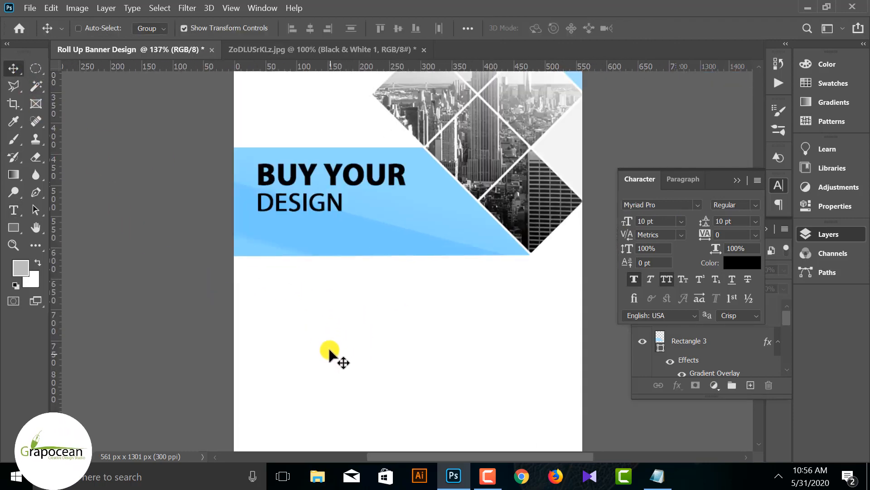
scroll(331, 352, "up", 1)
left_click(14, 210)
left_click_drag(344, 176, 180, 84)
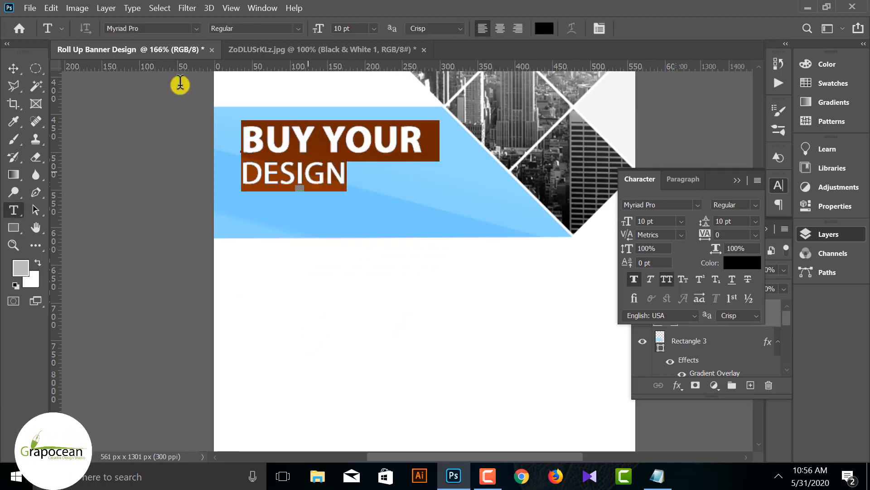
left_click(544, 28)
left_click(383, 276)
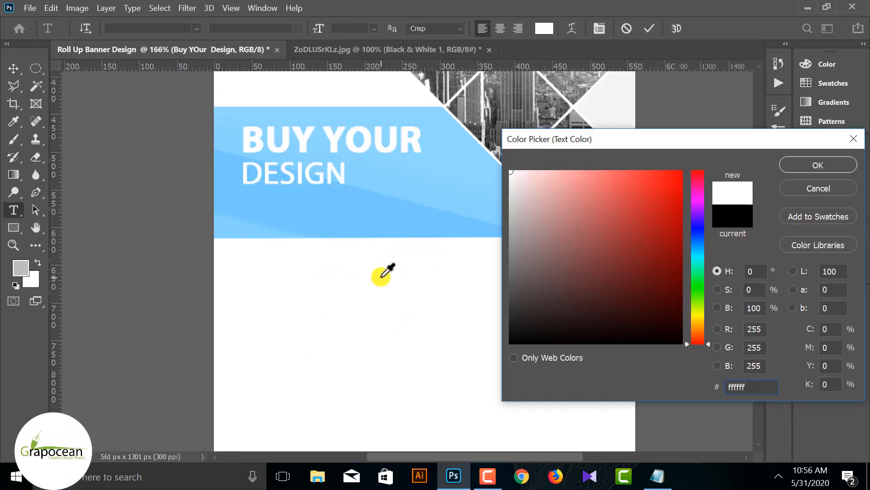
left_click(819, 164)
left_click(14, 68)
scroll(376, 329, "down", 4)
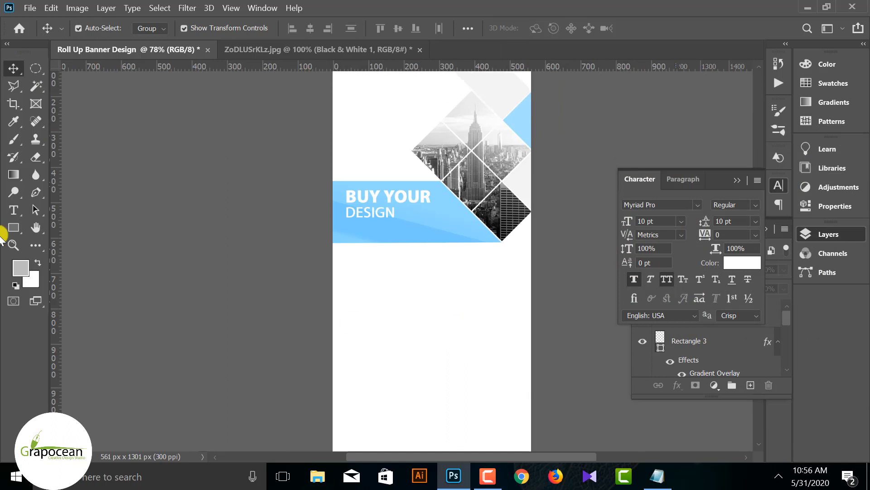
left_click(14, 210)
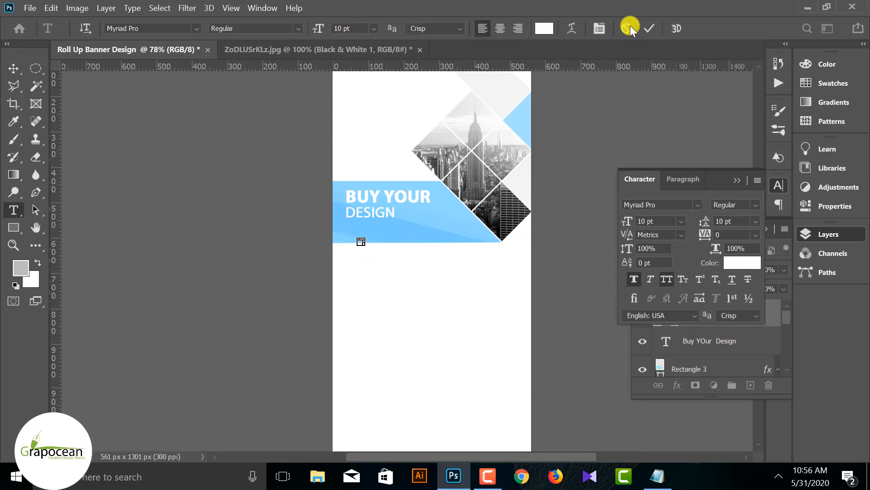
left_click(629, 28)
left_click(367, 234)
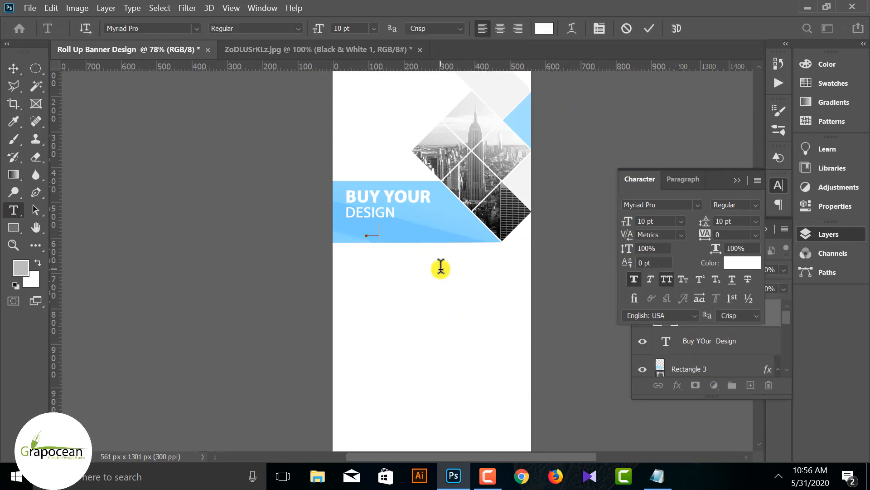
type("WWW.GRAPOCEAN.COM")
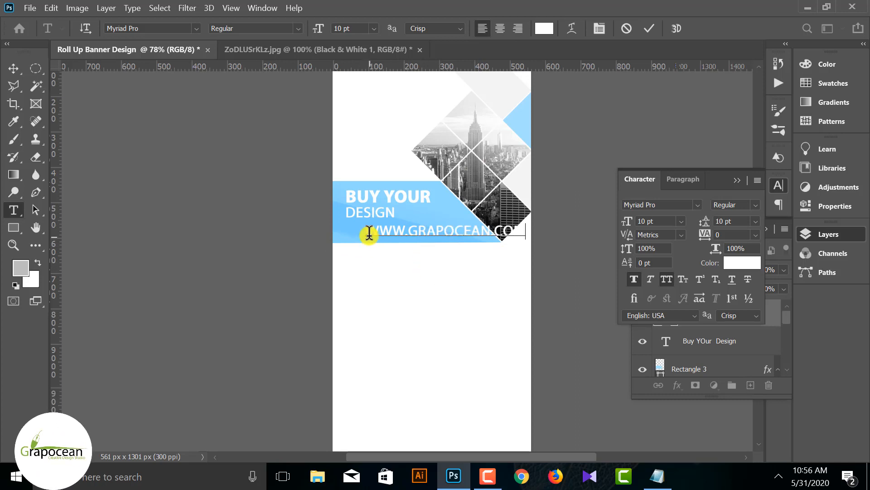
- Turn off faux bold and all caps for the web address and set it to 5 pt with 9.01 pt leading
key("ctrl+a")
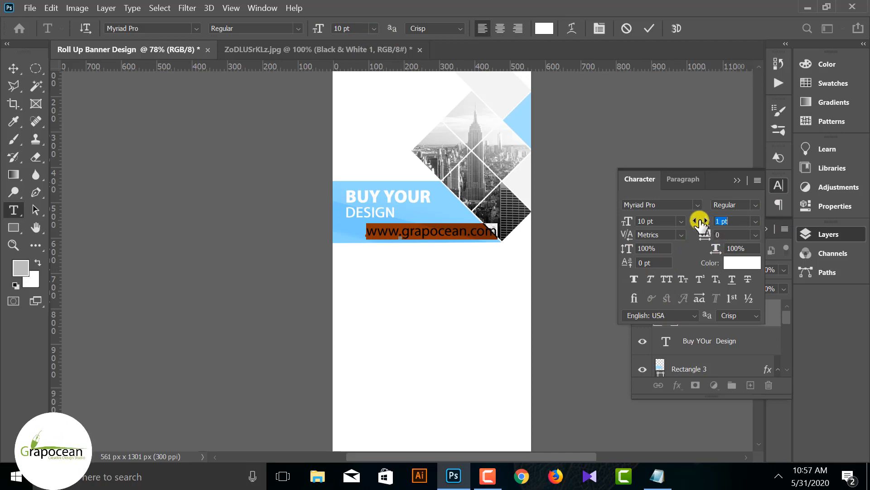
left_click_drag(633, 219, 628, 222)
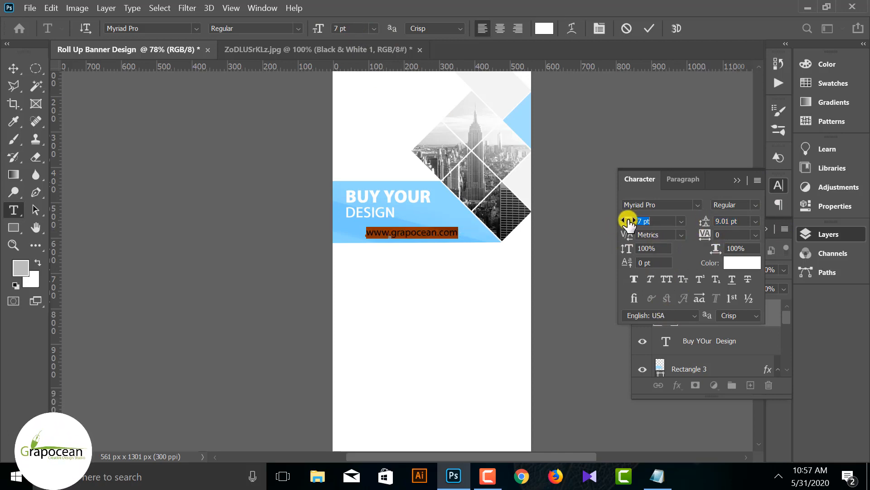
left_click(13, 70)
- Move the web address near the lower edge of the blue block, aligned with the start of the heading lines
left_click_drag(407, 233, 418, 231)
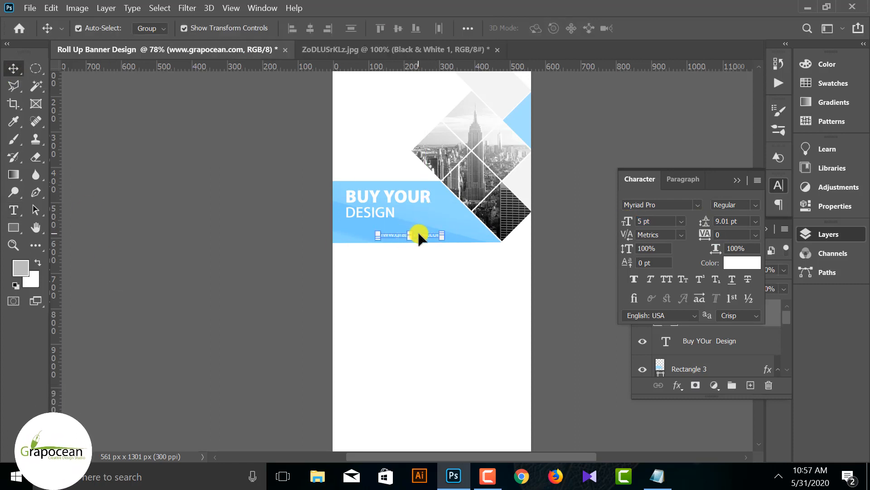
left_click(550, 324)
scroll(517, 295, "down", 5)
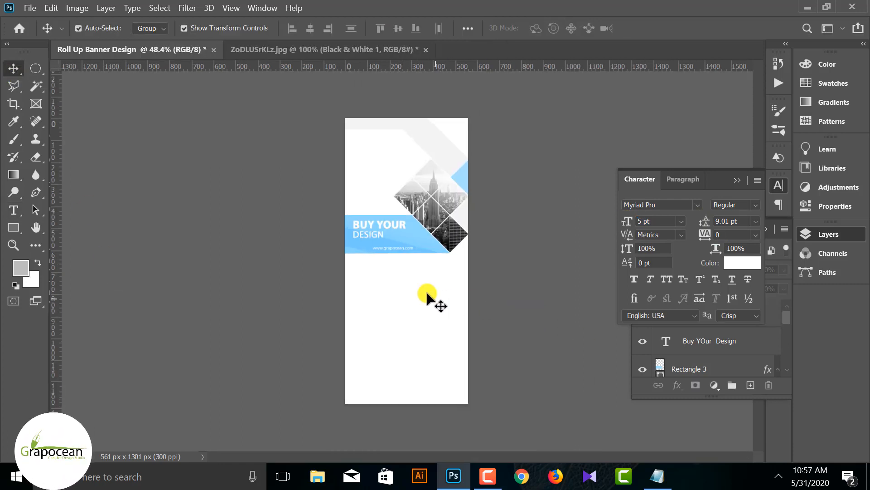
scroll(399, 258, "up", 5)
left_click_drag(383, 235, 328, 233)
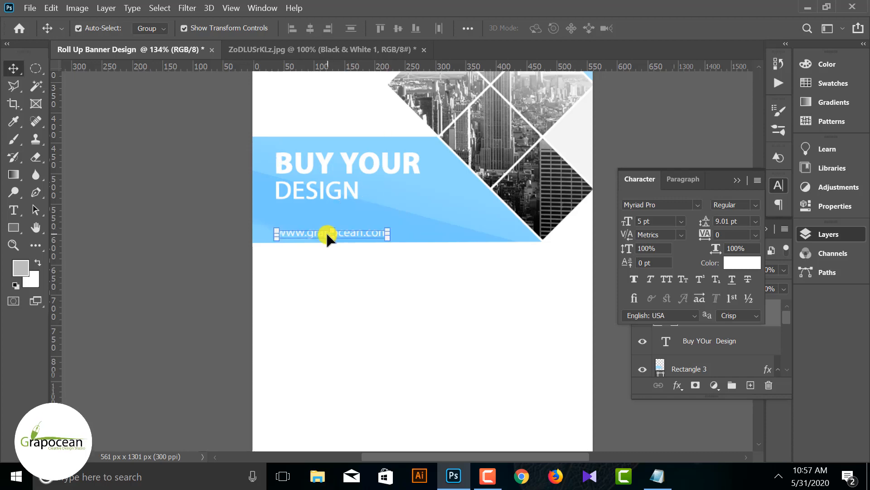
left_click(401, 291)
scroll(402, 291, "down", 5)
scroll(367, 247, "up", 4)
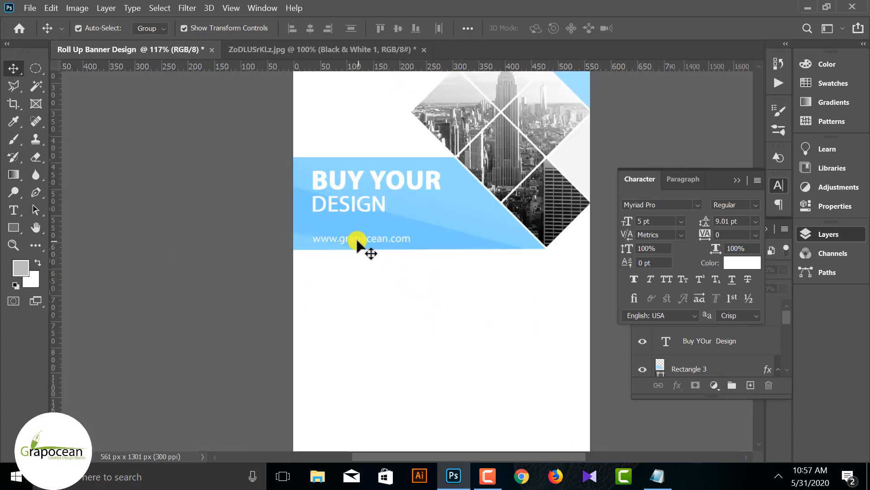
left_click(357, 241)
left_click(619, 401)
scroll(117, 307, "down", 5)
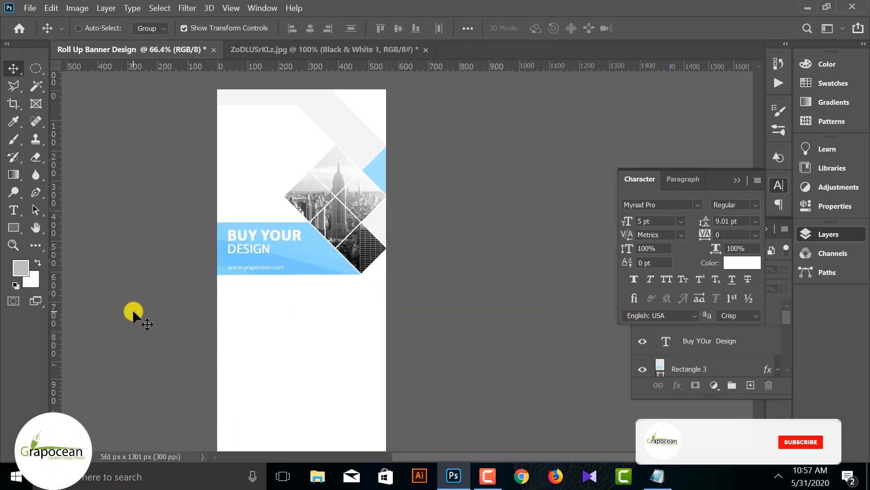
- Open the icon file 037-grooveshark.png from the social media logo collection's png folder
left_click(30, 8)
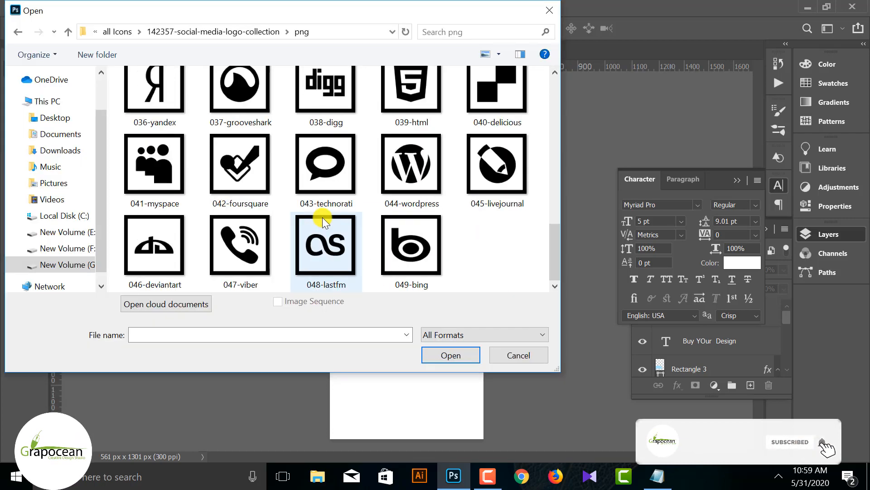
scroll(322, 217, "up", 2)
left_click(242, 163)
left_click(451, 355)
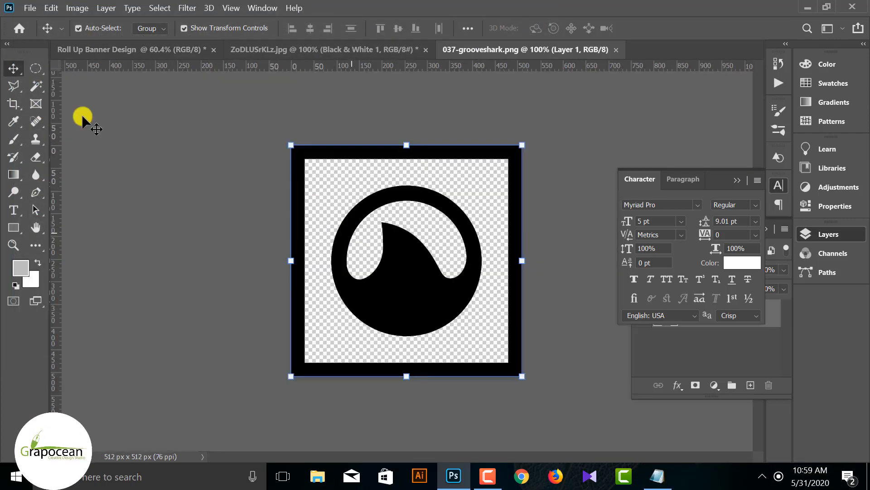
- Copy the round grooveshark logo without its square frame and paste it into the roll-up banner document
key("m")
left_click_drag(321, 176, 493, 348)
left_click(193, 52)
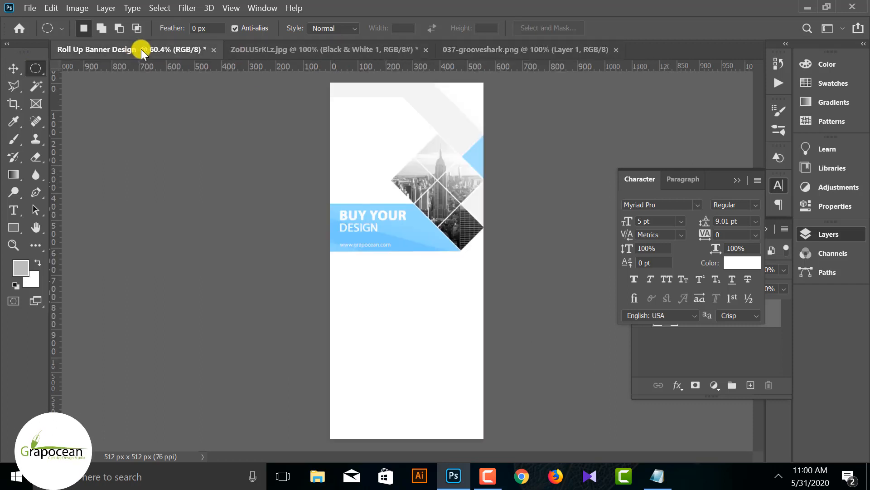
key("ctrl+v")
- Scale the pasted logo down and place it in the white area above the heading block
left_click(13, 68)
left_click_drag(384, 249, 351, 125)
left_click_drag(417, 185, 363, 132)
left_click(18, 67)
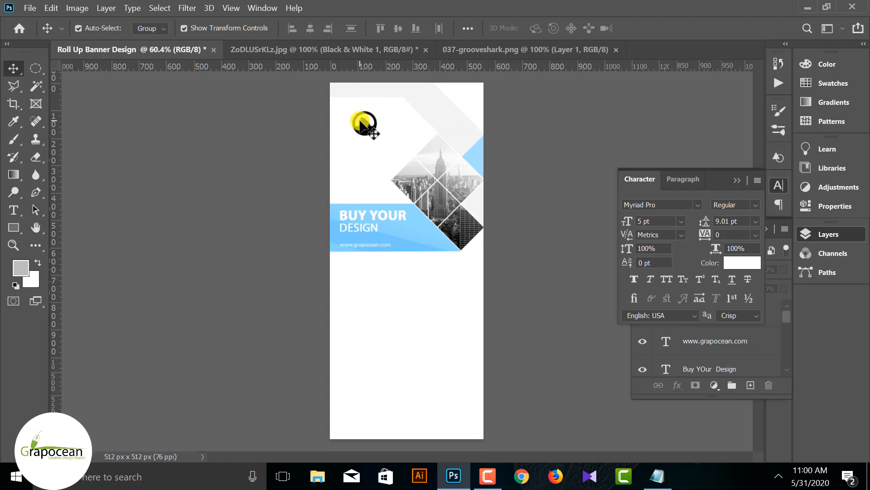
- Apply a Color Overlay to the logo layer using a blue sampled from the heading block
left_click(360, 126)
left_click(742, 181)
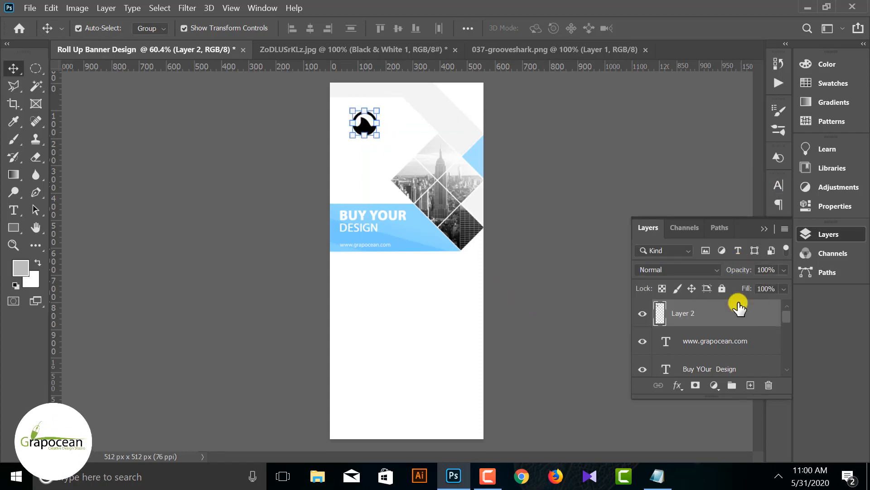
right_click(739, 305)
left_click(585, 20)
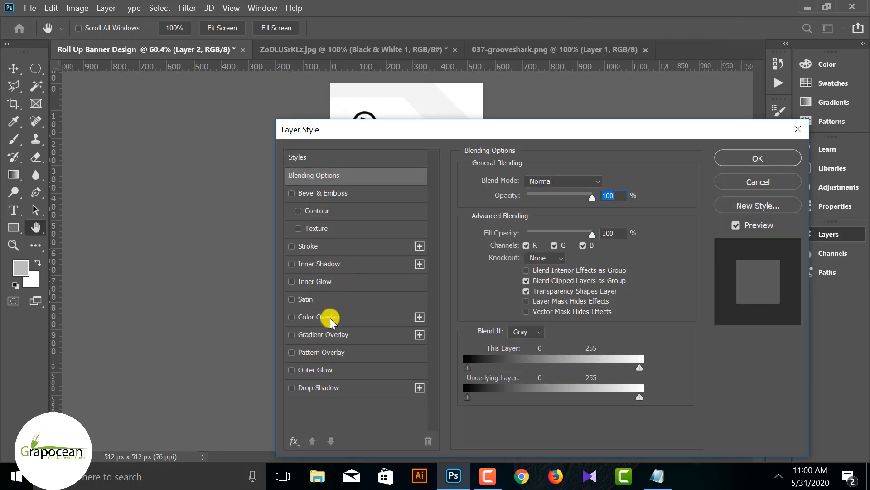
left_click(330, 317)
left_click_drag(521, 129, 428, 325)
left_click(505, 379)
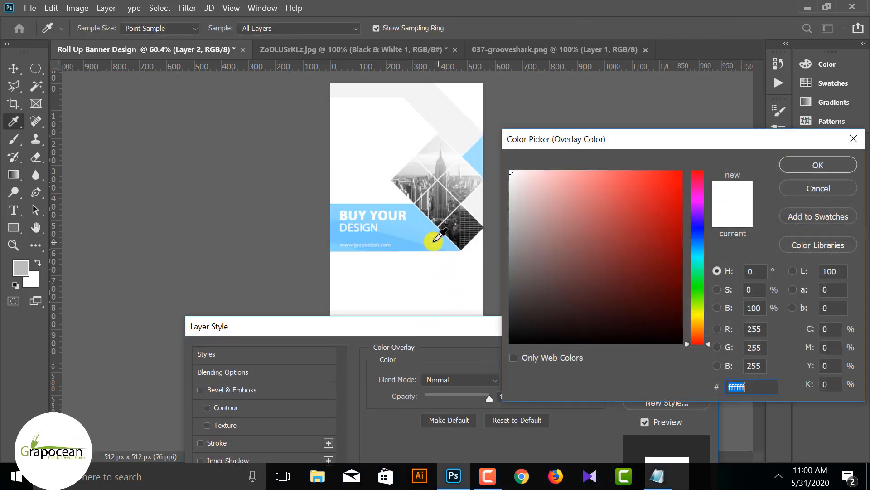
left_click(474, 158)
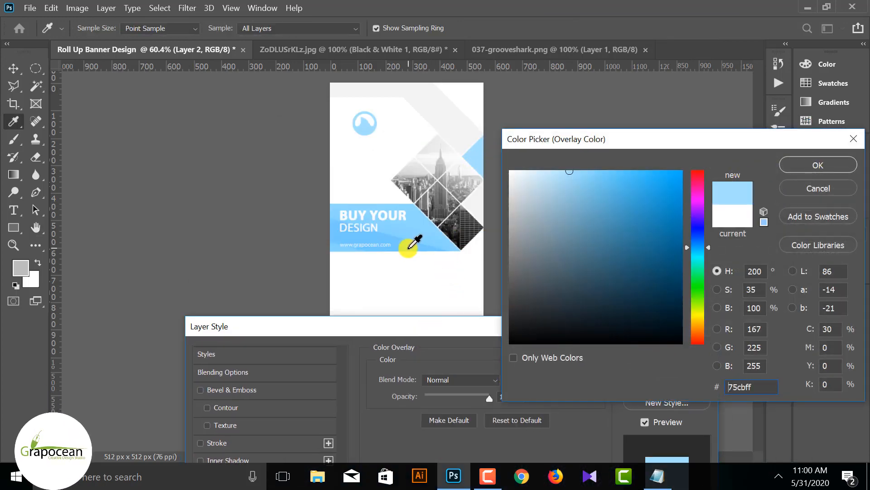
left_click(819, 165)
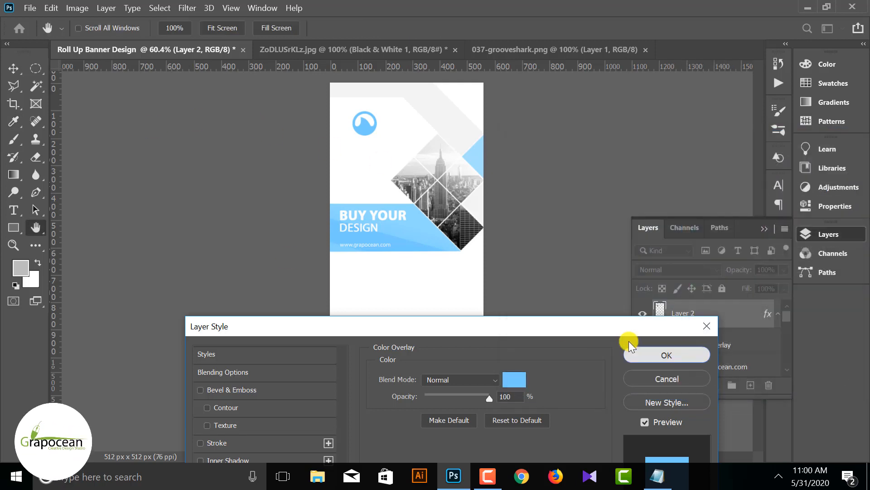
left_click(666, 353)
left_click(18, 70)
left_click(196, 321)
- Scale the blue logo down proportionally to about 68 by 68 px
scroll(244, 217, "up", 6)
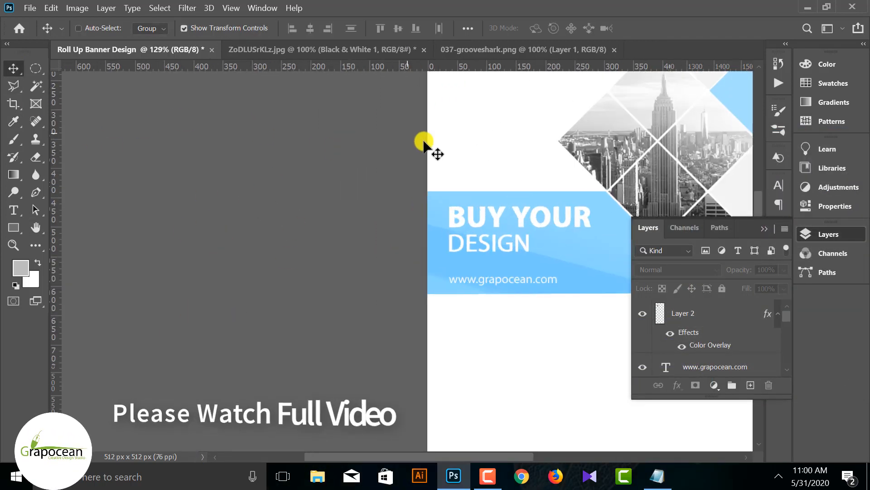
scroll(471, 155, "up", 4)
left_click(515, 182)
left_click_drag(528, 206, 523, 204)
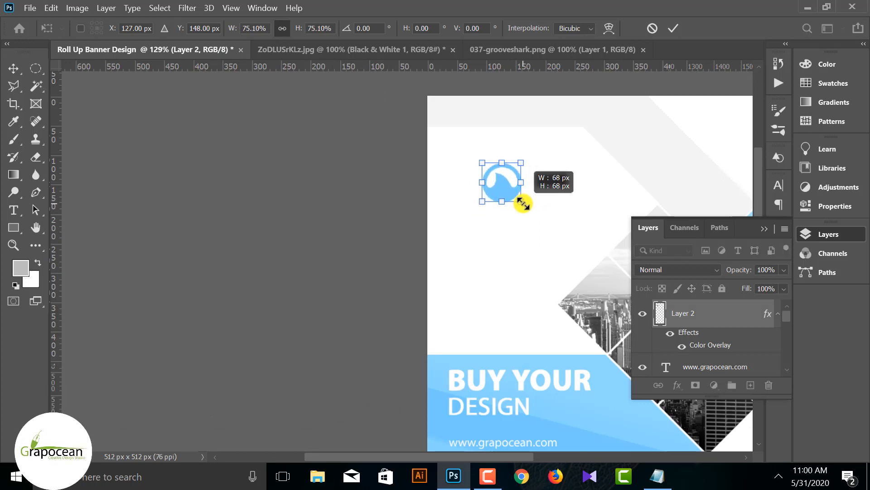
left_click(672, 26)
left_click(305, 307)
- Add a horizontal text line reading "Grapocean" just below the blue logo
left_click(13, 210)
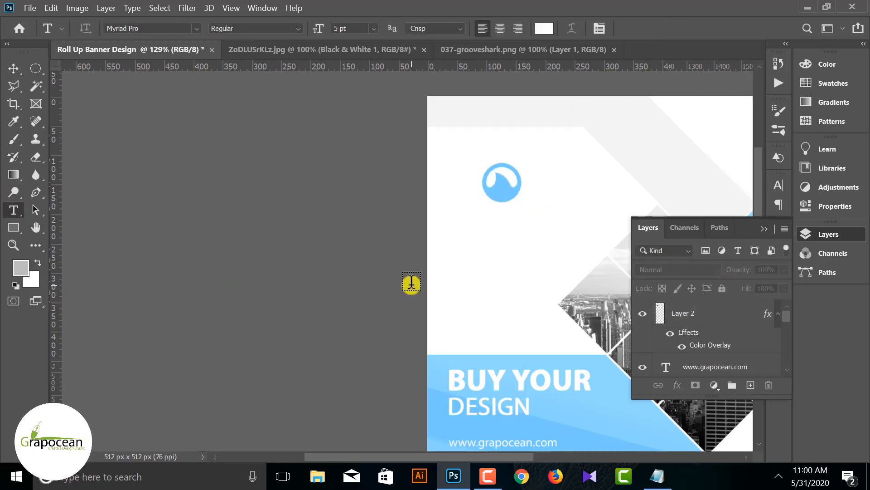
left_click(505, 224)
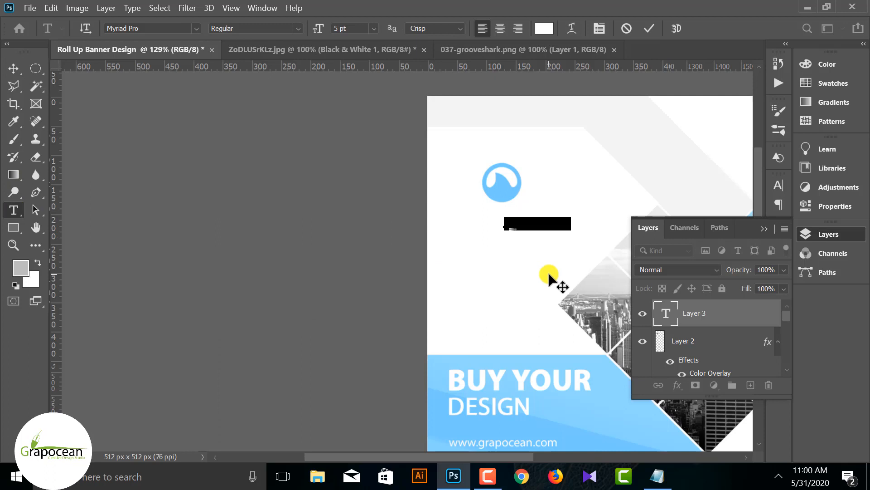
key("BackSpace")
type("_______")
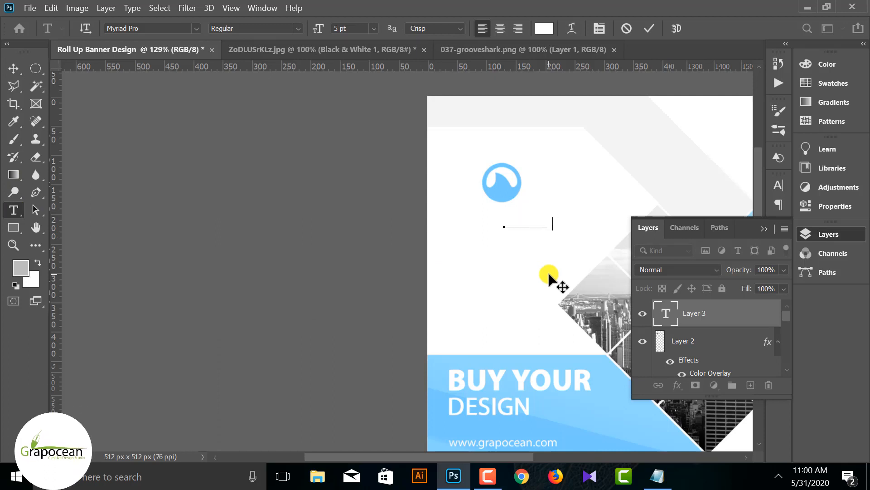
- Change the colour of the whole Grapocean text to black
left_click_drag(562, 221, 447, 189)
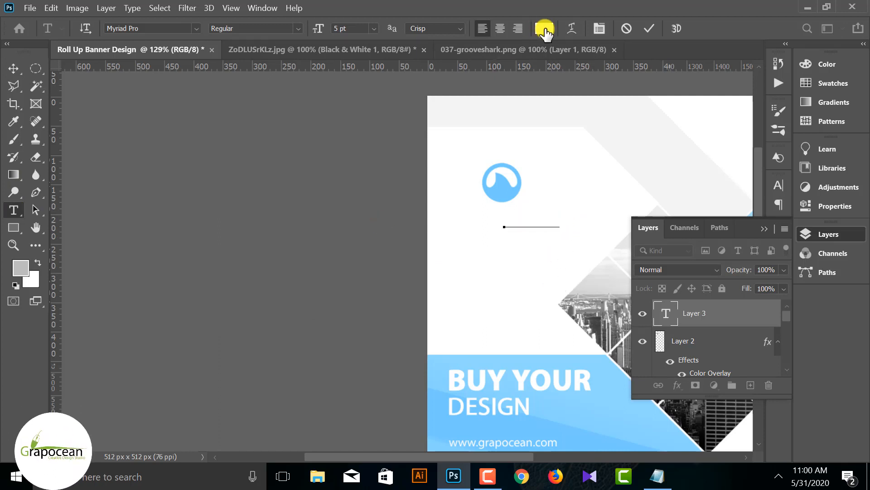
left_click(544, 28)
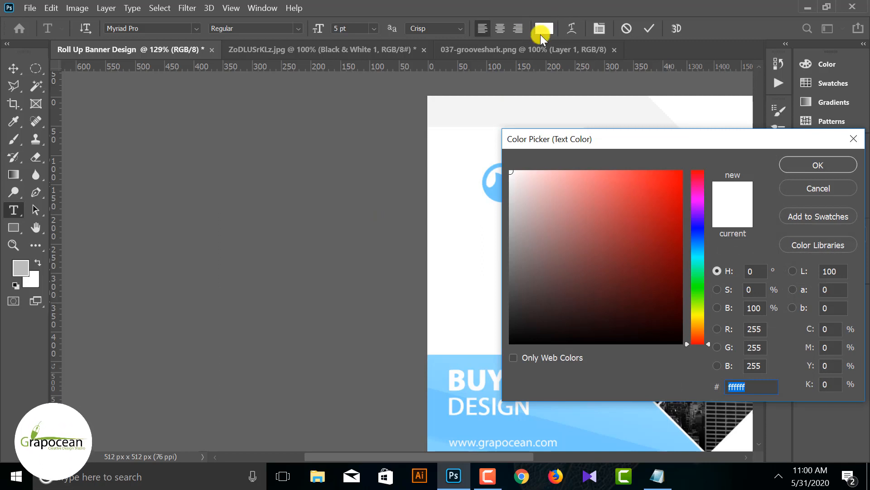
left_click(494, 425)
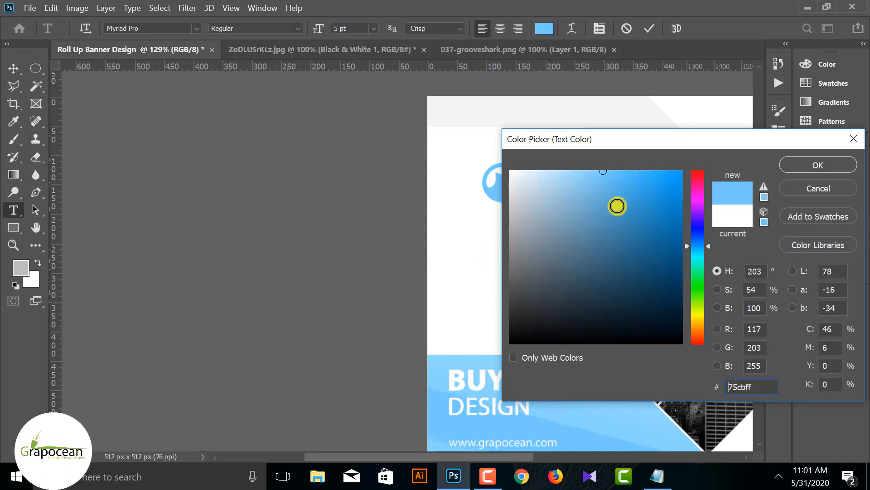
left_click_drag(617, 205, 450, 369)
left_click(821, 166)
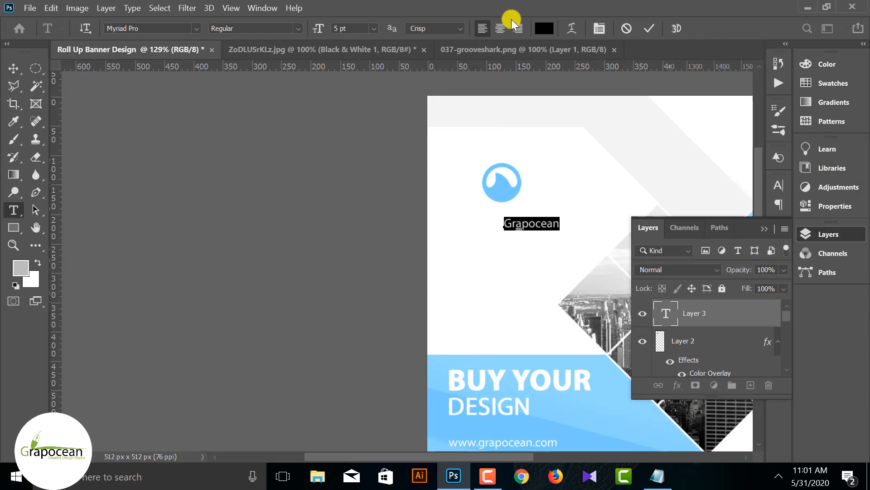
- Set the Grapocean text to Bold all caps and centre it closely beneath the round logo
left_click(275, 28)
left_click(230, 61)
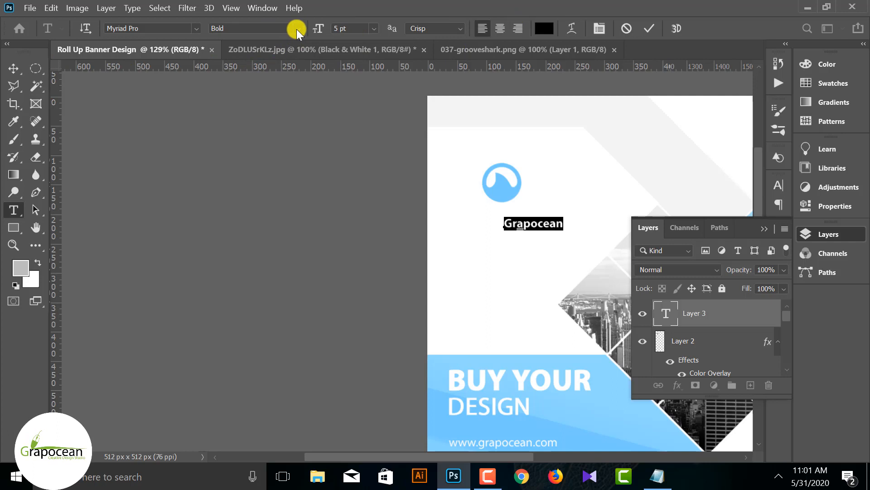
left_click(779, 185)
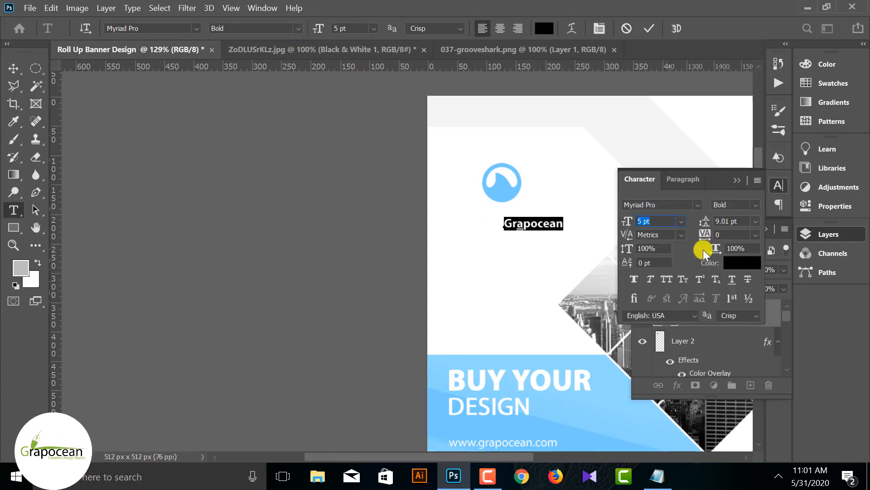
left_click(666, 279)
left_click(14, 68)
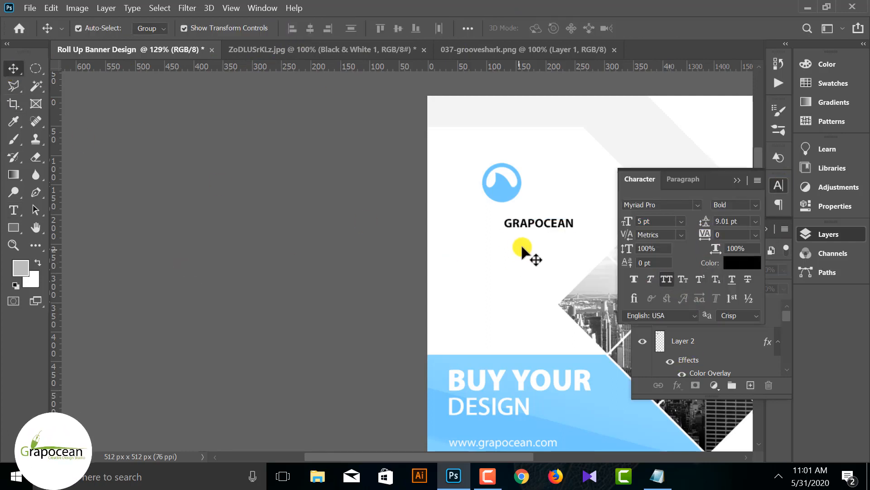
left_click_drag(532, 225, 509, 208)
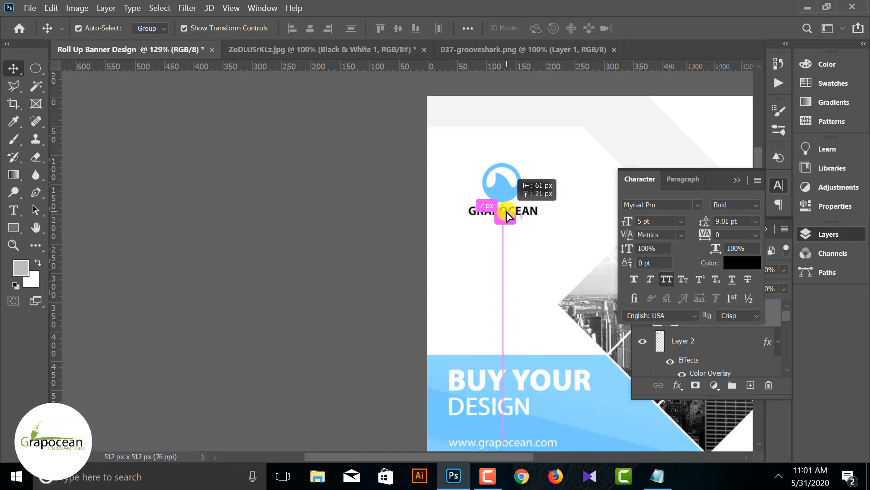
- Add the text "DESIGN" below the company name and format it as Myriad Pro Regular at 4 pt
scroll(517, 227, "up", 2)
key("t")
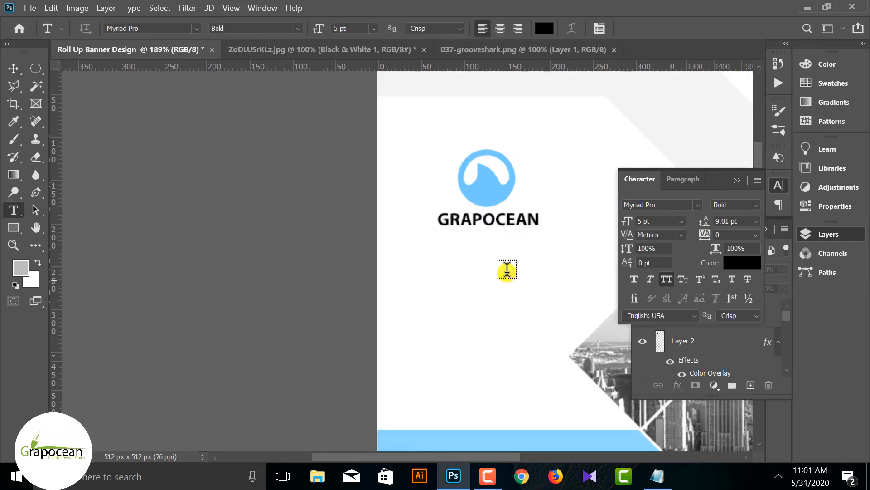
left_click(482, 262)
type("DESIGN")
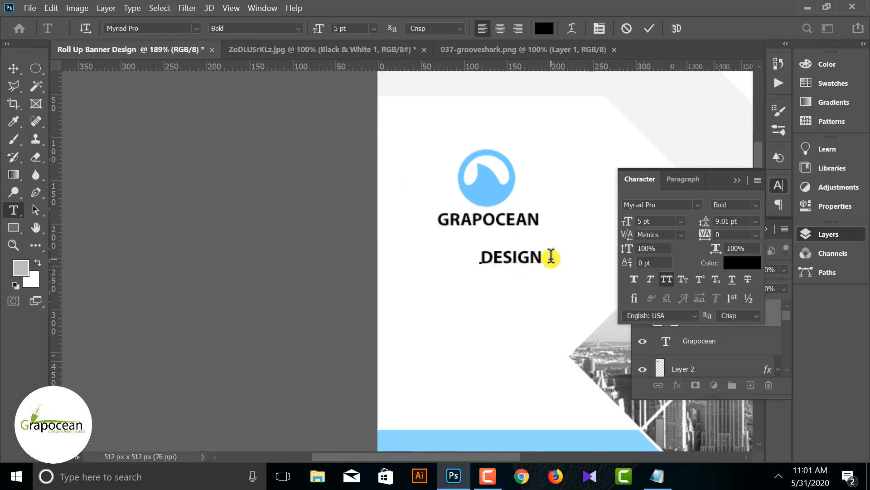
left_click_drag(551, 257, 363, 251)
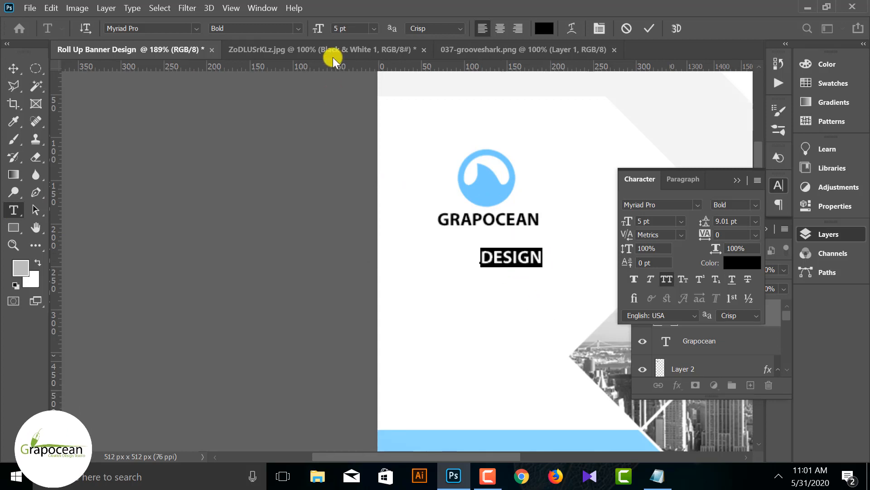
left_click(300, 28)
left_click(260, 40)
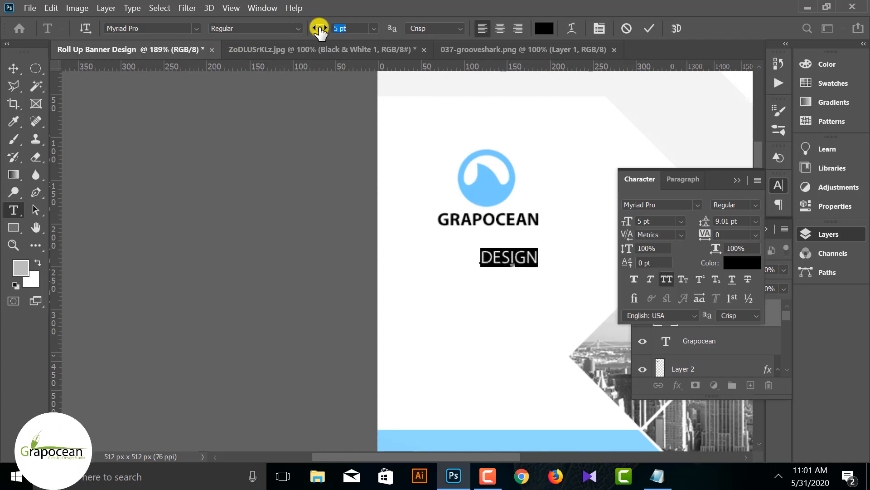
- Centre the DESIGN line closely beneath the GRAPOCEAN text
left_click(14, 68)
left_click_drag(470, 258, 493, 244)
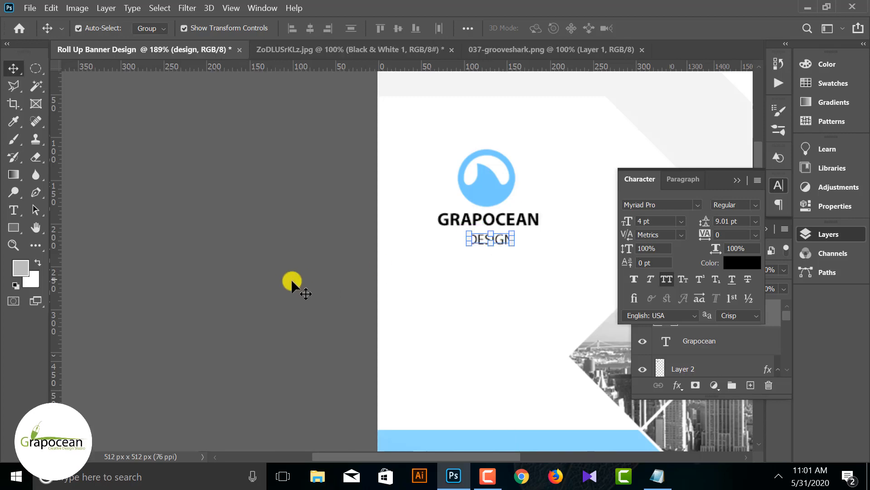
left_click(293, 278)
scroll(523, 254, "up", 9)
left_click_drag(481, 207, 471, 208)
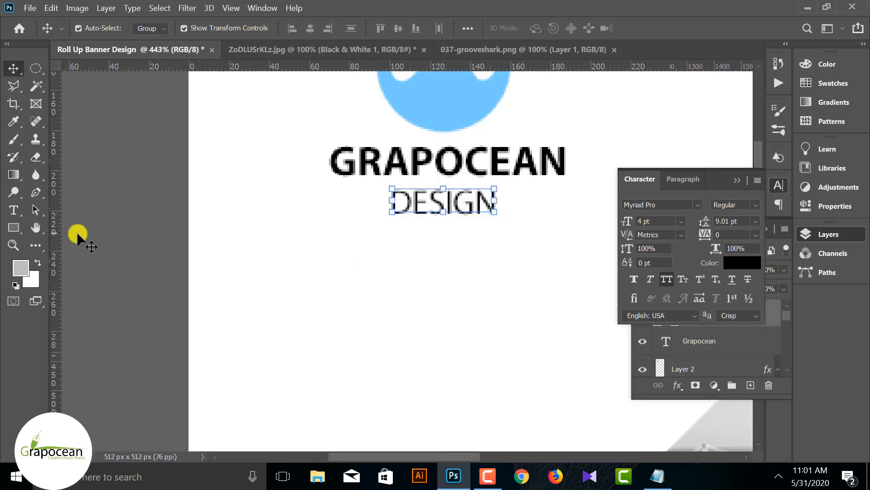
scroll(274, 261, "down", 10)
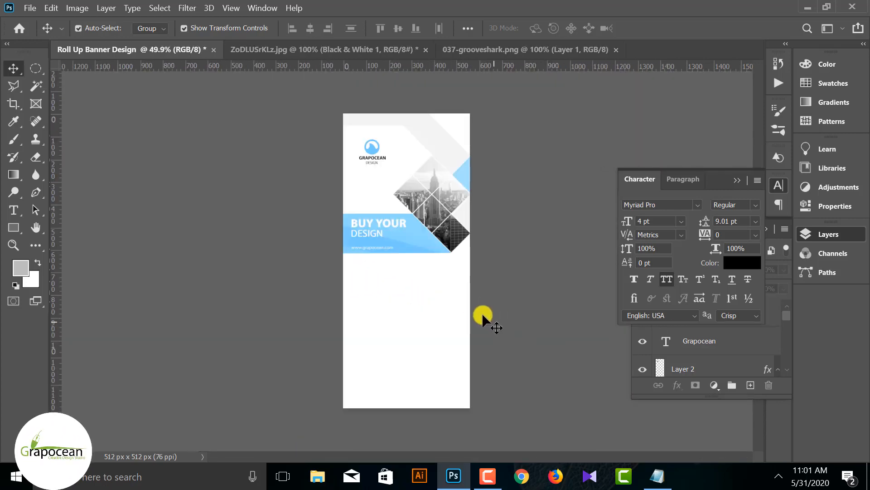
- Close the character settings and group the logo with its GRAPOCEAN and DESIGN text layers
left_click(737, 179)
scroll(373, 151, "up", 10)
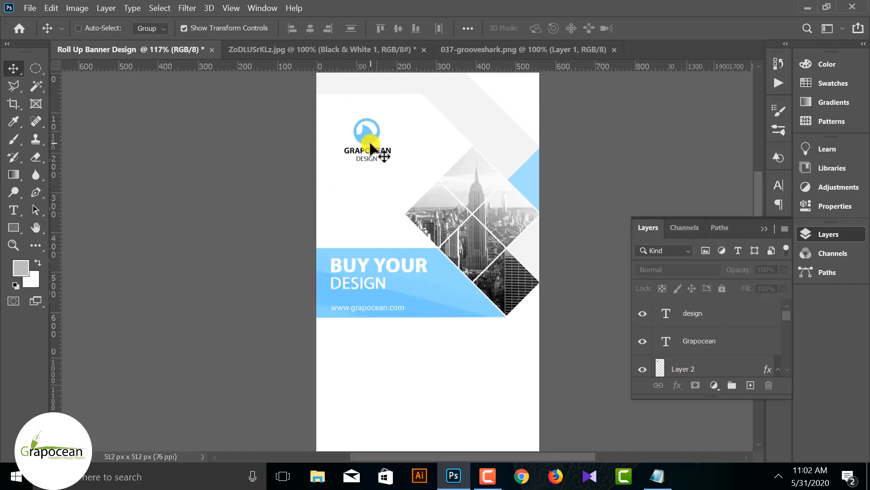
left_click(374, 140)
scroll(380, 155, "up", 4)
left_click(385, 132, "shift")
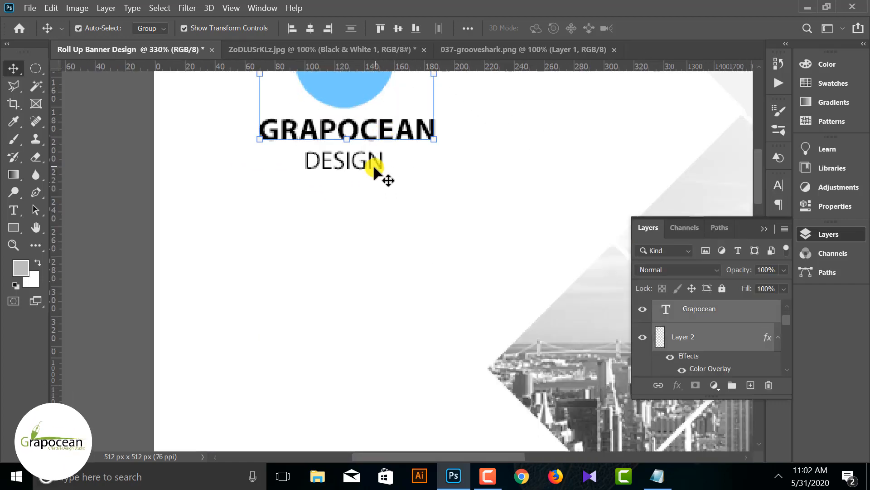
key("ctrl+g")
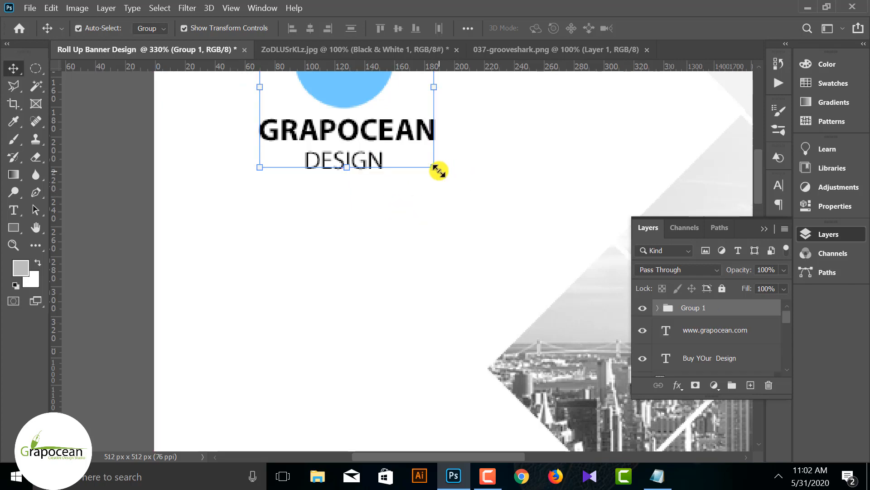
- Enlarge the logo group proportionally and move it slightly lower in the white area above the heading block
left_click_drag(435, 169, 474, 189)
scroll(474, 189, "down", 8)
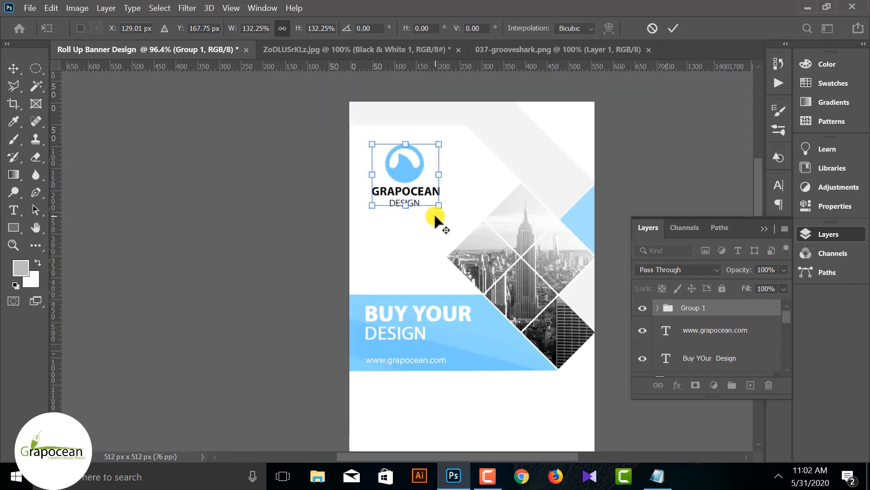
left_click_drag(411, 179, 412, 194)
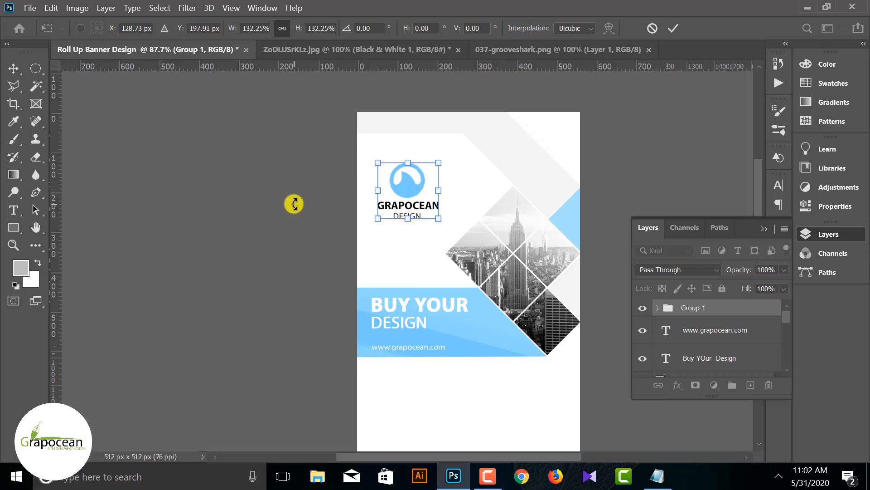
scroll(291, 202, "down", 1)
left_click(658, 30)
scroll(451, 326, "down", 2)
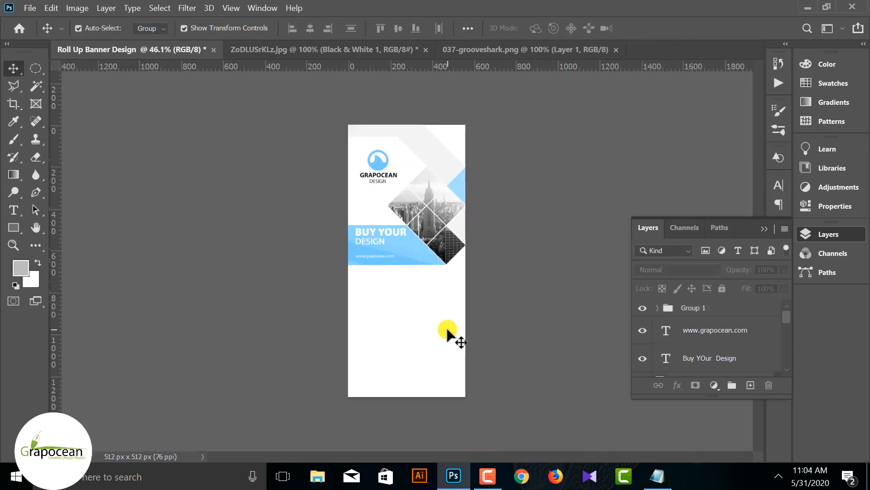
- Create a grey 6-sided polygon, 150 px wide and 150 px high, in the white area below the heading block
key("ctrl")
scroll(366, 302, "up", 3)
scroll(367, 299, "up", 2)
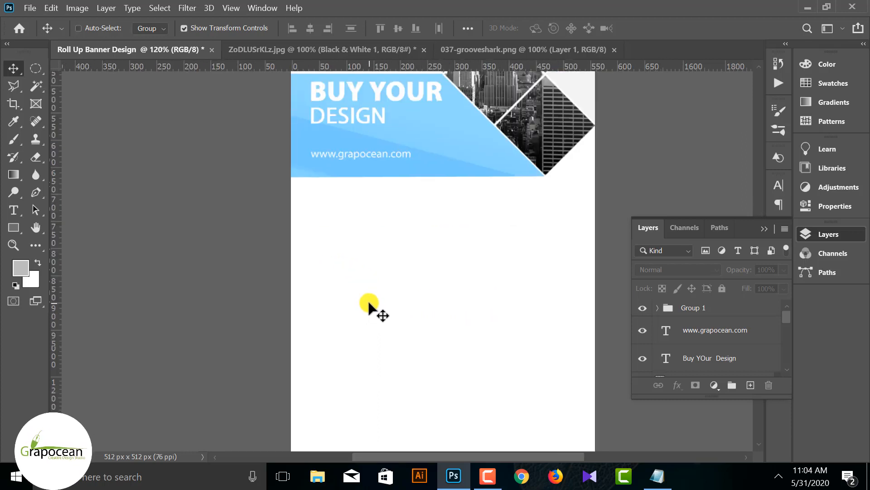
scroll(383, 287, "down", 1)
left_click(13, 227)
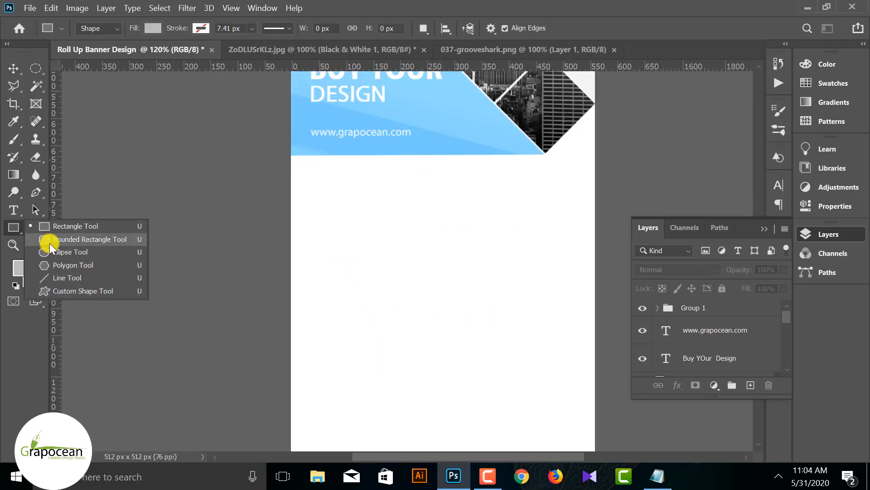
left_click(66, 265)
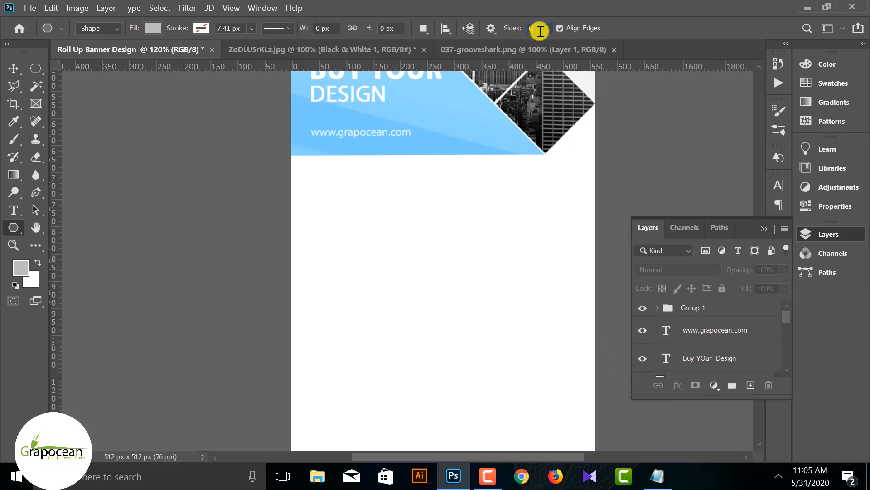
left_click(453, 287)
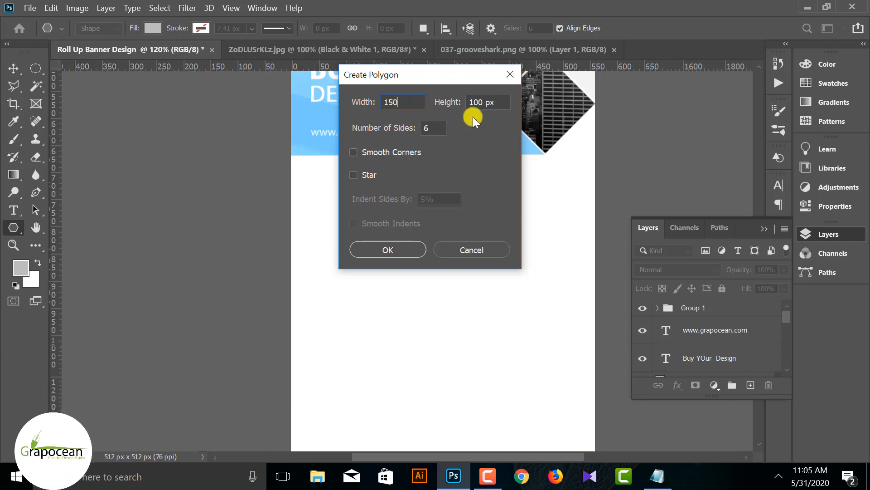
double_click(484, 104)
type("150")
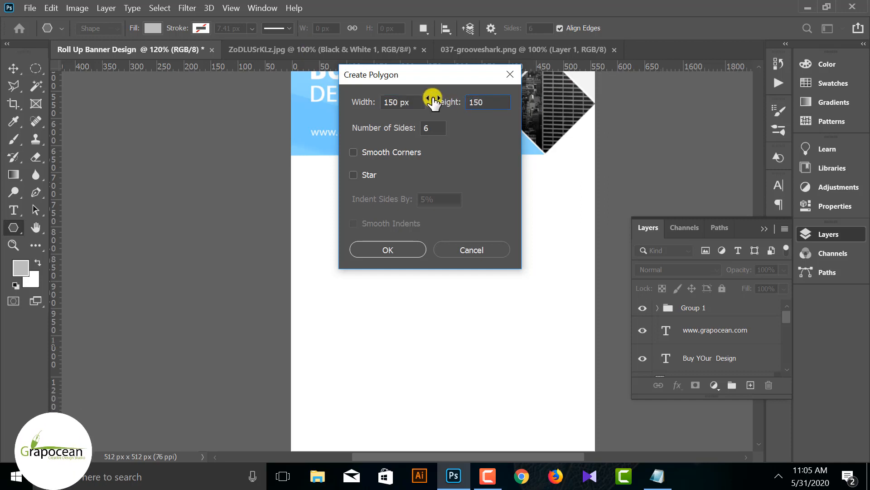
left_click(401, 251)
- Flatten the hexagon slightly, rotate it so a corner points upward, and shorten its height to even out the proportions
scroll(483, 316, "up", 3)
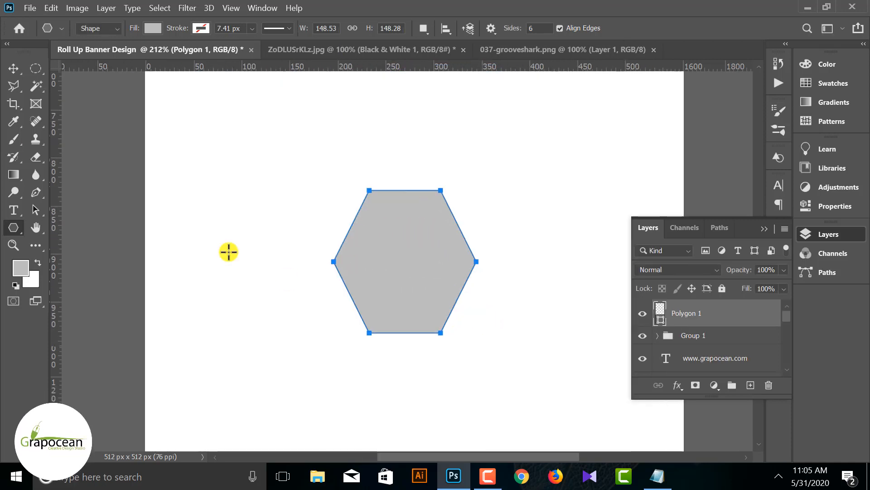
left_click(12, 68)
left_click_drag(407, 332, 406, 306)
left_click_drag(507, 177, 446, 298)
left_click_drag(408, 320, 411, 305)
left_click(671, 31)
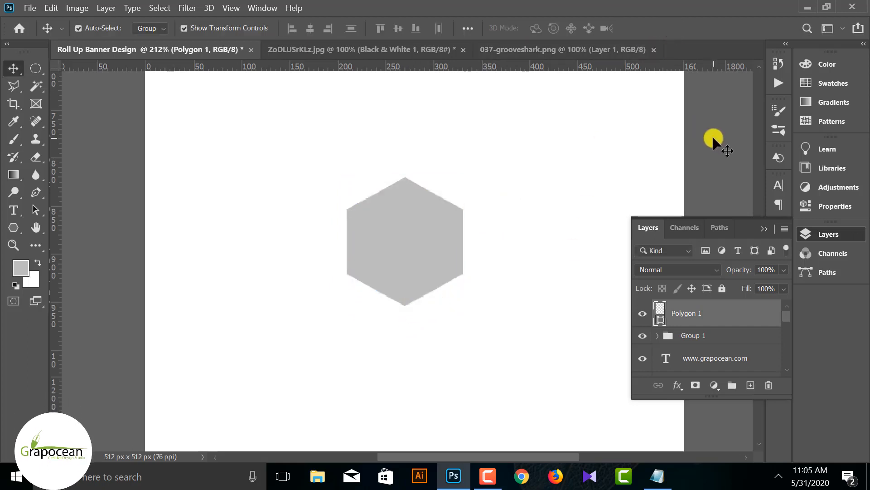
- Scale the hexagon down to about 67 by 74 px and place it near the banner's left edge below the heading block
scroll(447, 260, "down", 5)
scroll(404, 309, "up", 5)
left_click(403, 306)
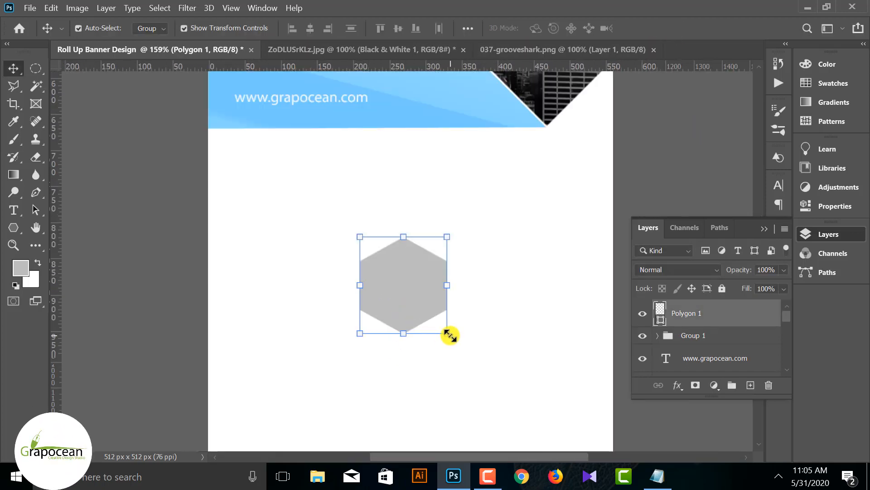
left_click_drag(447, 333, 412, 296)
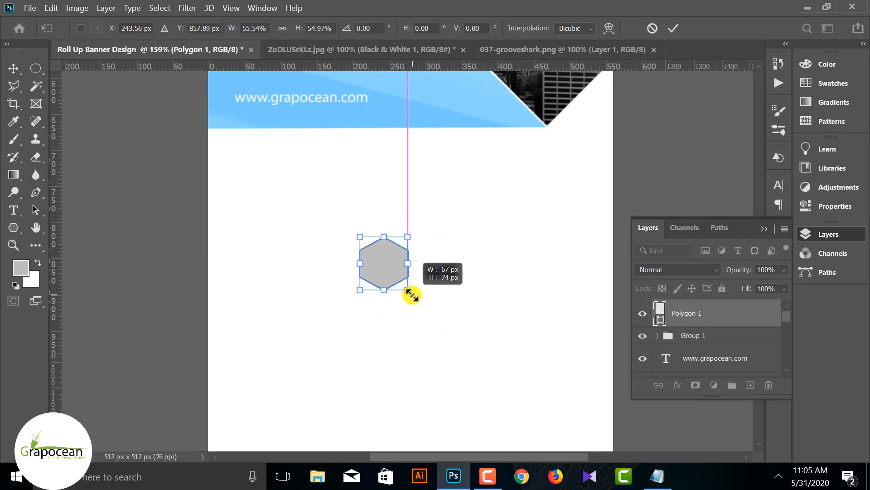
left_click_drag(323, 273, 289, 272)
left_click(672, 28)
left_click(686, 142)
- Duplicate the small hexagon and place the copy directly below the original with a gap between them
scroll(431, 299, "down", 2)
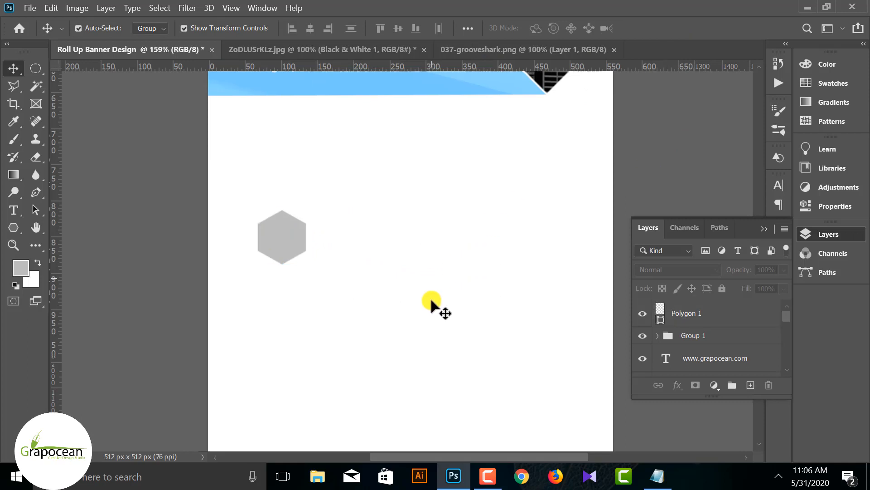
scroll(434, 286, "down", 4)
scroll(320, 248, "up", 5)
left_click_drag(343, 245, 344, 337)
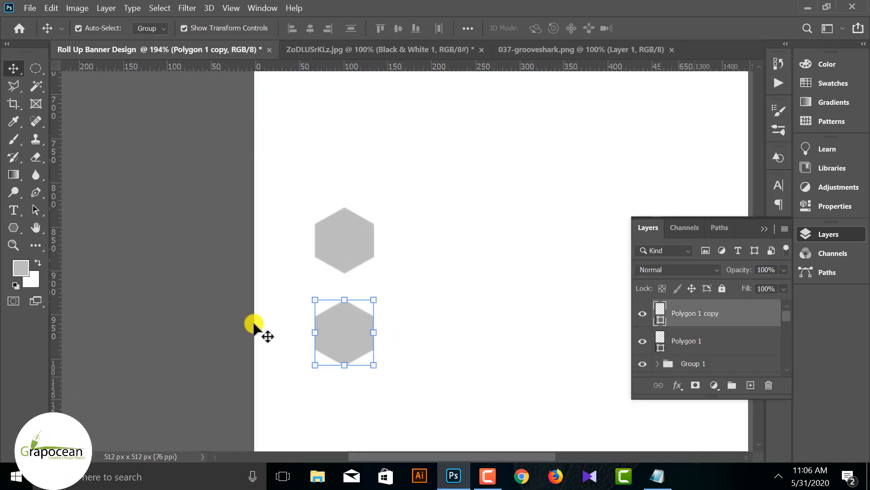
- Duplicate the second hexagon and place the copy directly below it, keeping the column aligned and the gap equal
scroll(345, 312, "down", 2)
scroll(345, 309, "down", 1)
left_click_drag(344, 225, 371, 303)
left_click(234, 205)
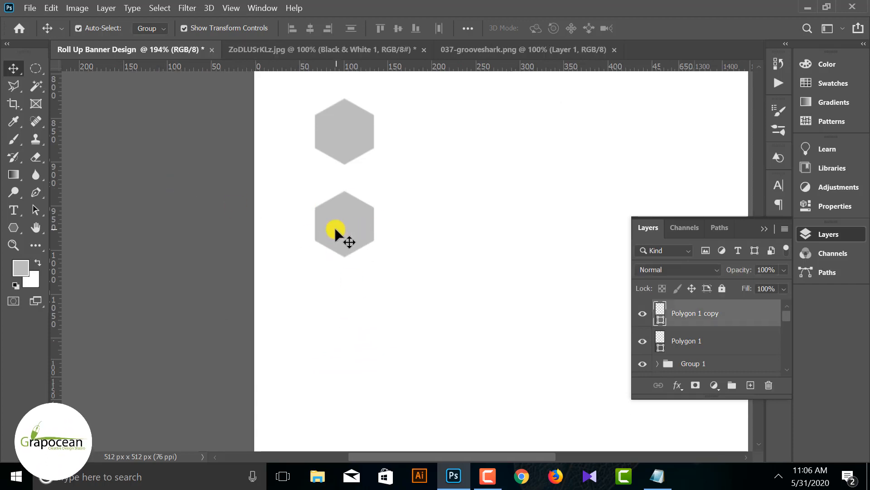
left_click(346, 227)
left_click_drag(346, 228, 344, 314)
left_click(271, 306)
scroll(312, 288, "down", 12)
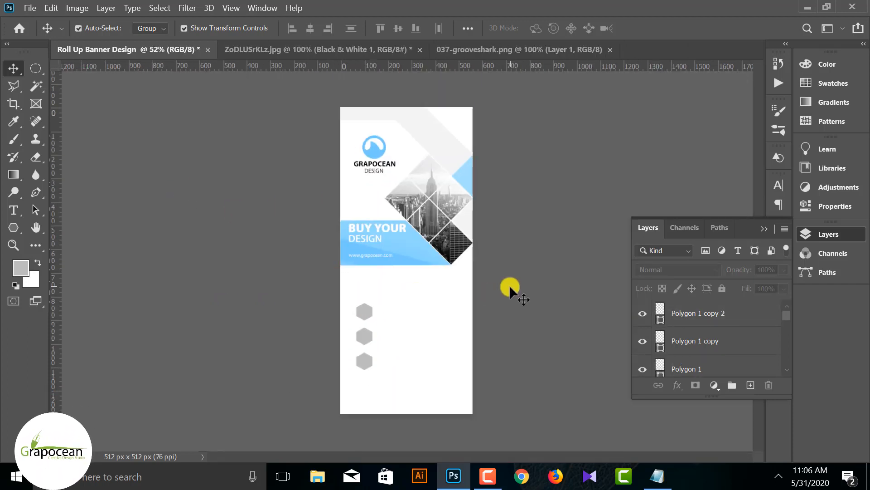
scroll(387, 366, "up", 1)
scroll(341, 376, "up", 5)
scroll(349, 327, "up", 2)
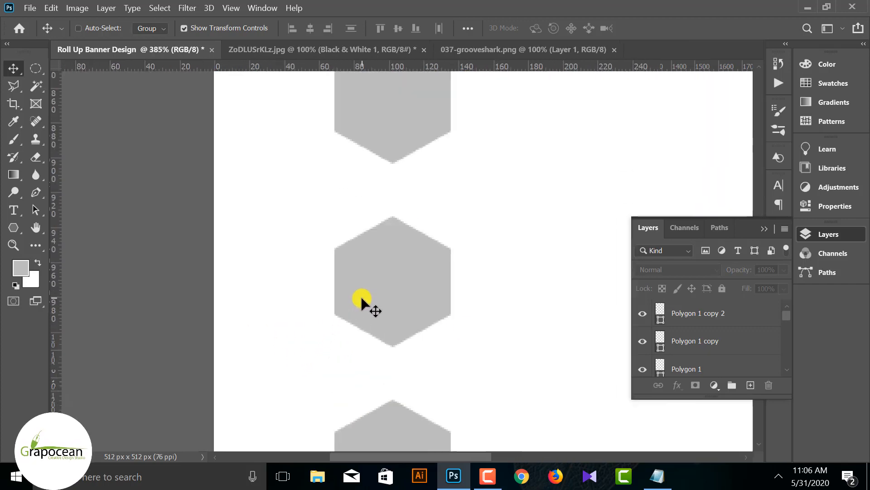
scroll(361, 295, "down", 1)
scroll(381, 218, "up", 1)
- Remove the fill from the top hexagon and give it a light blue stroke
left_click(382, 214)
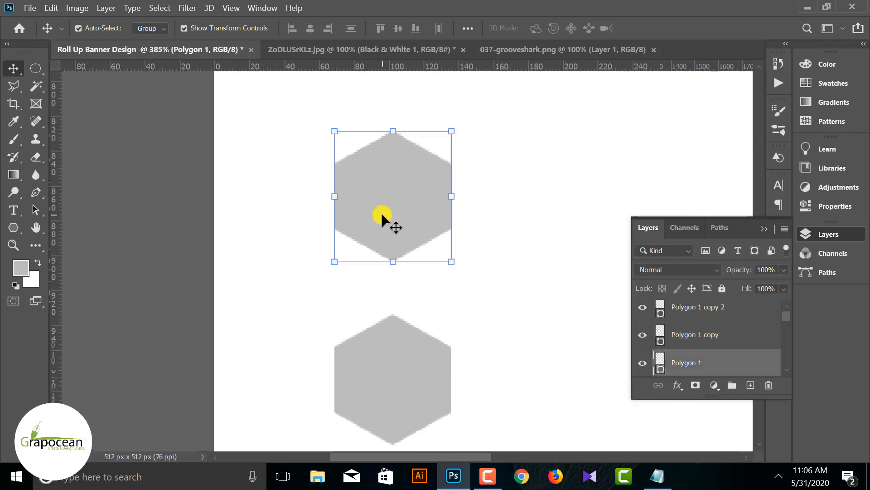
left_click(11, 233)
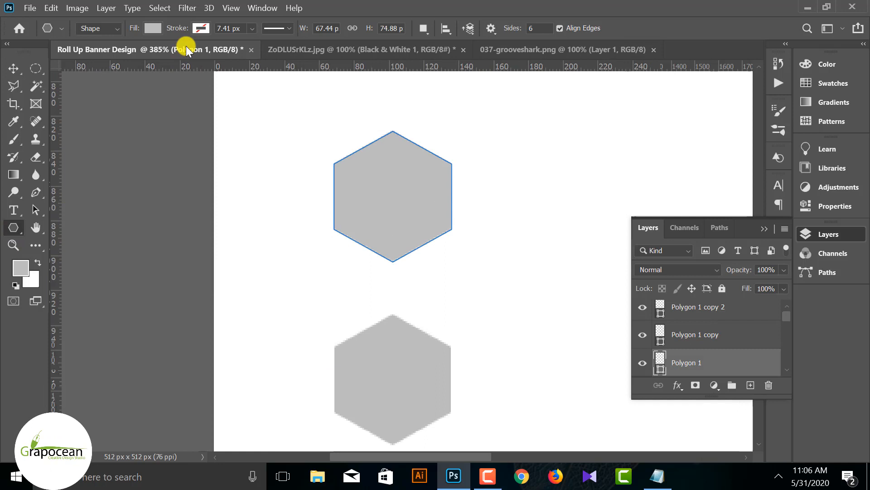
left_click(157, 29)
left_click(72, 51)
left_click(203, 27)
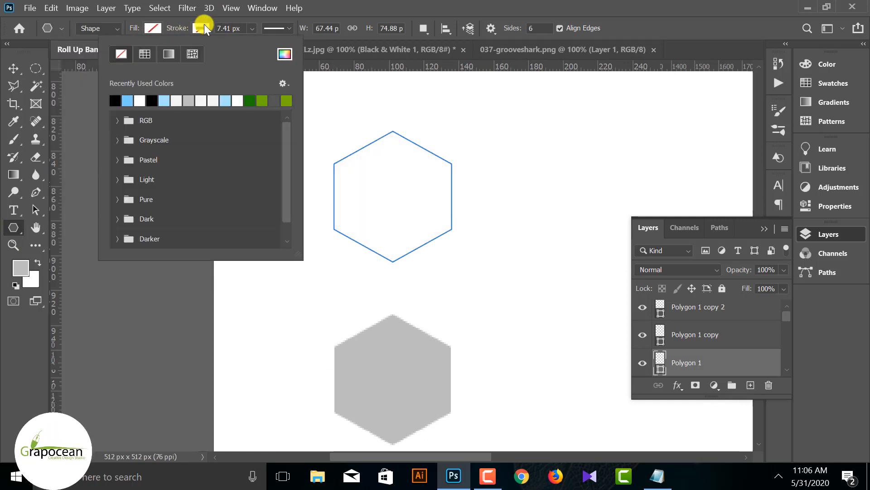
left_click(128, 100)
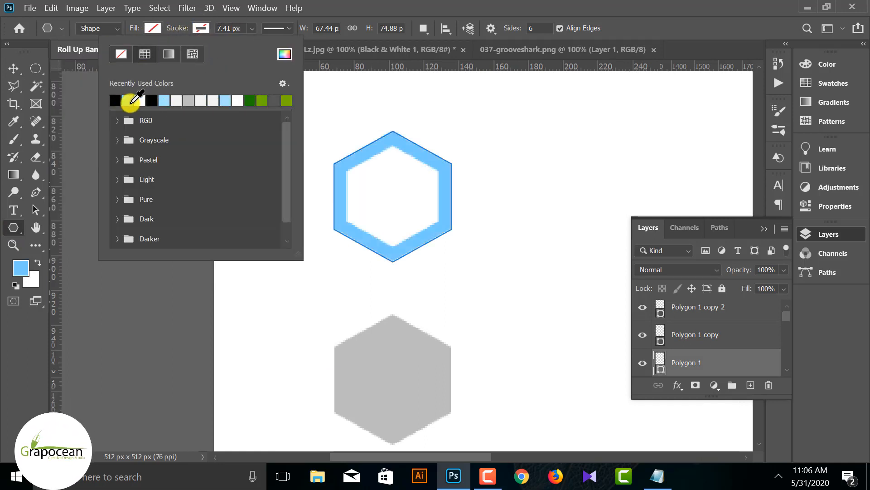
- Try thinning the top hexagon's stroke to a hairline well below 1 px
left_click(253, 28)
left_click_drag(252, 32, 248, 42)
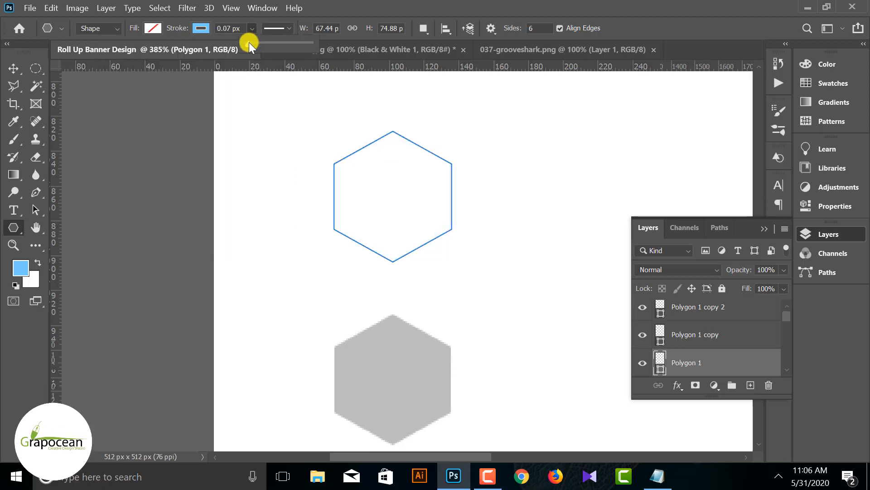
key("v")
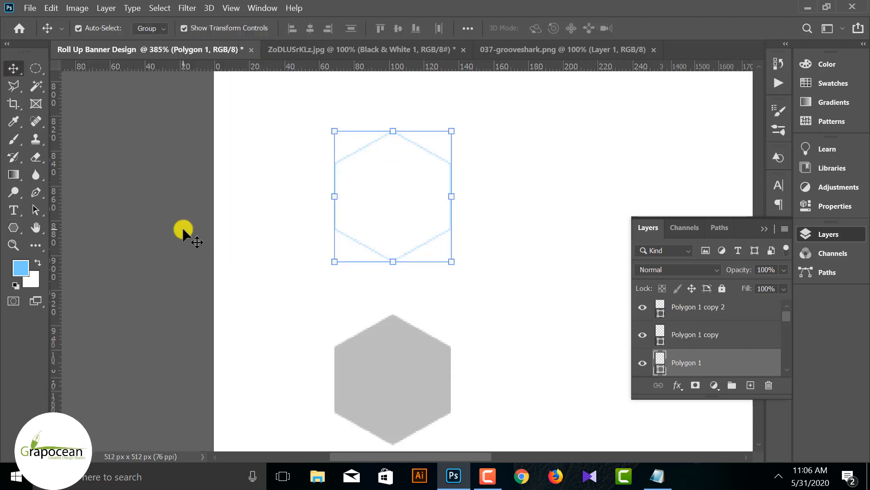
scroll(394, 286, "down", 5)
scroll(458, 324, "up", 3)
scroll(451, 224, "up", 4)
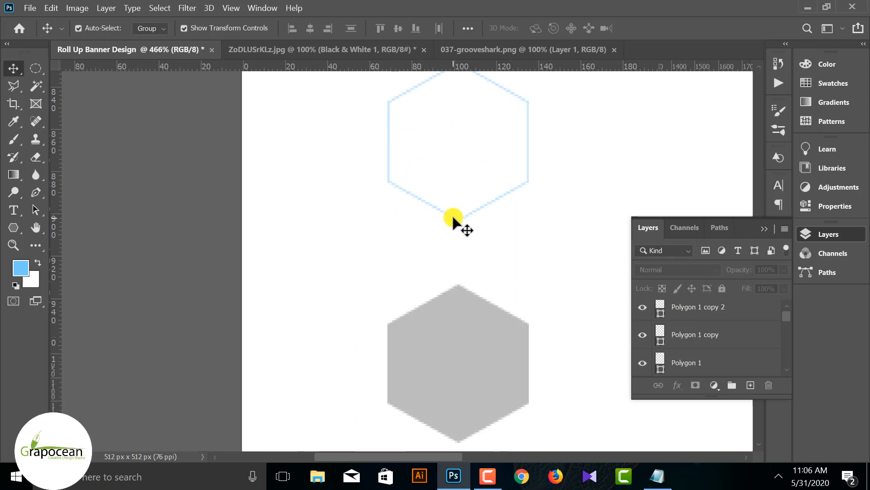
- Set the top hexagon's stroke width to 1 px without creating another polygon
left_click(447, 222)
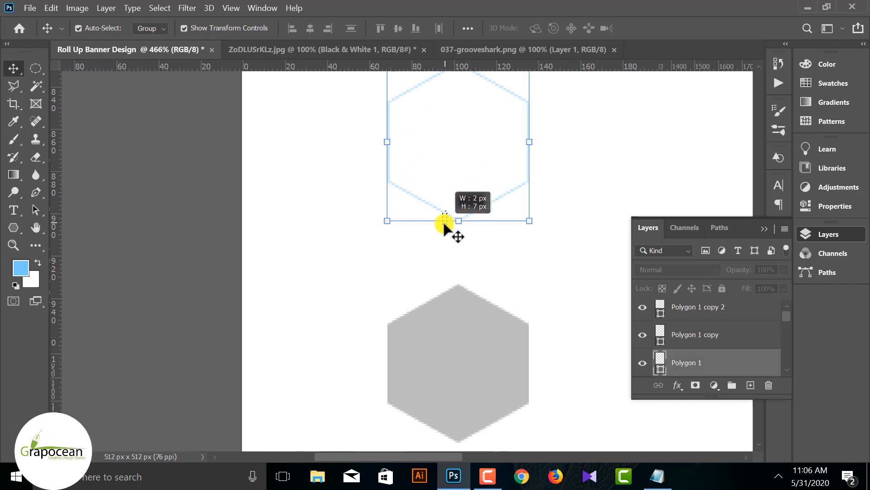
left_click(13, 227)
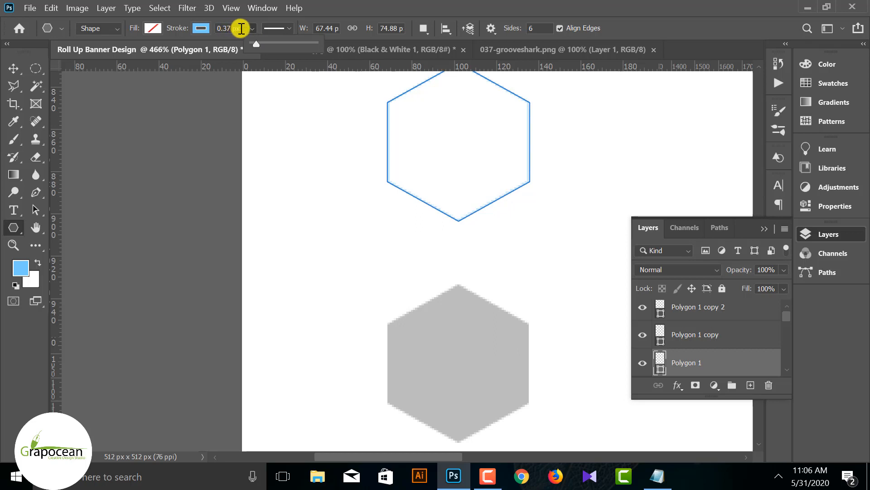
left_click(241, 29)
left_click(186, 127)
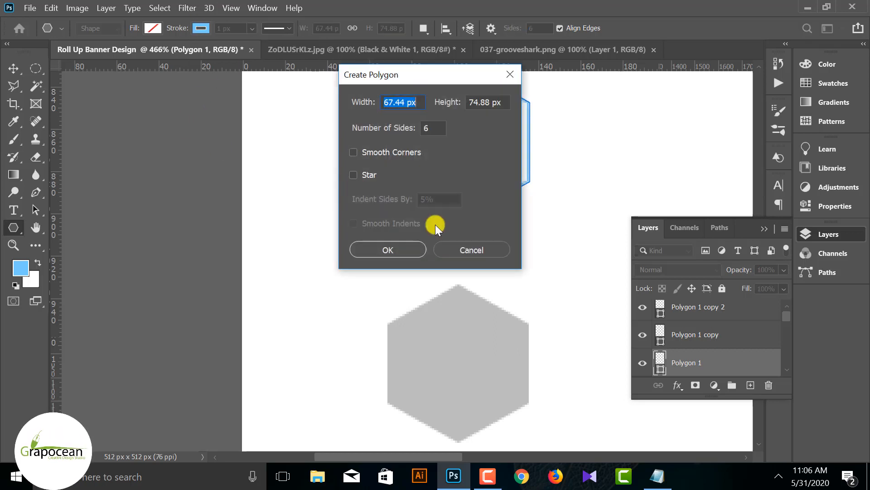
left_click(471, 250)
left_click(14, 68)
left_click(162, 222)
scroll(382, 279, "down", 8)
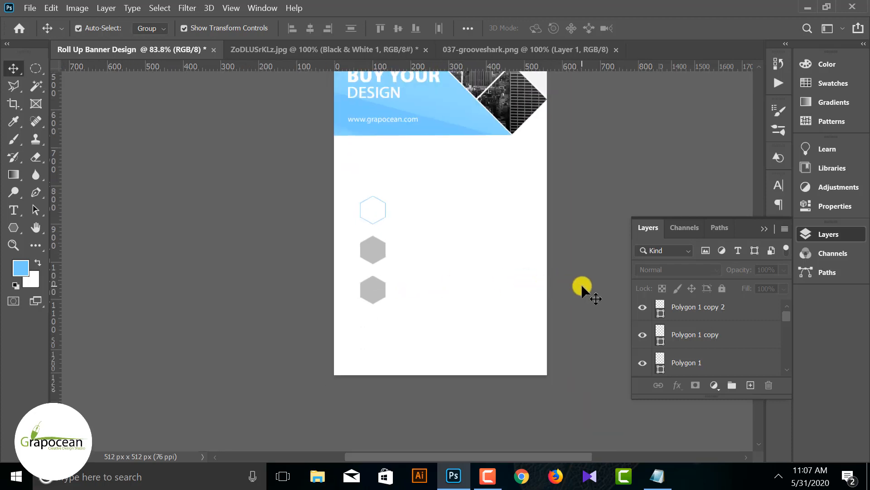
scroll(383, 223, "up", 3)
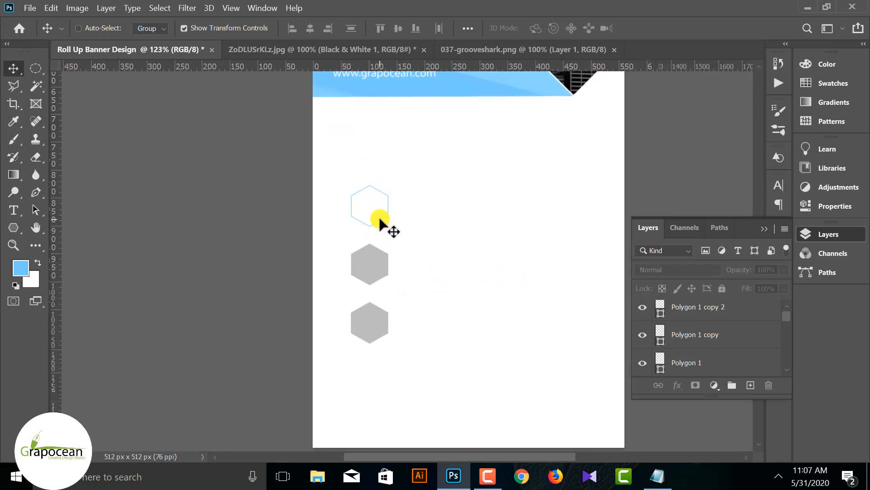
- Open the icon files empty-shopping-cart, map-pin-marked and old-fashion-briefcase from the 111419-glypho png folder
left_click(30, 8)
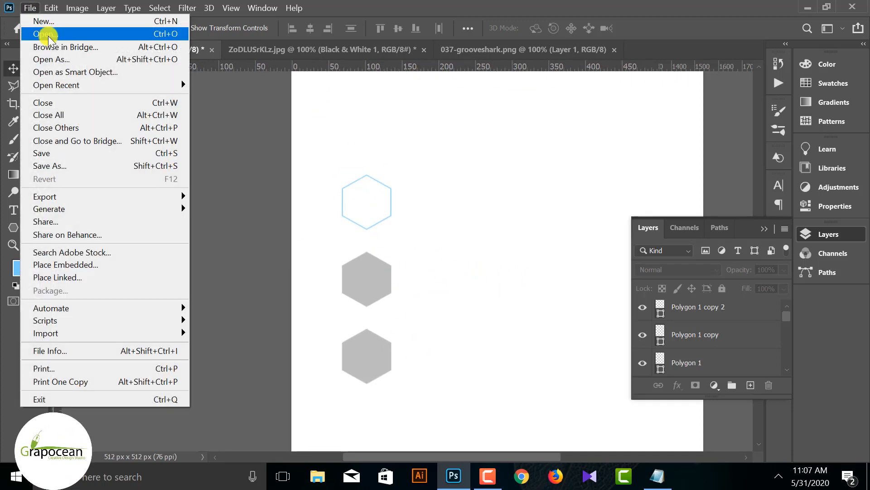
left_click(38, 25)
scroll(327, 213, "down", 9)
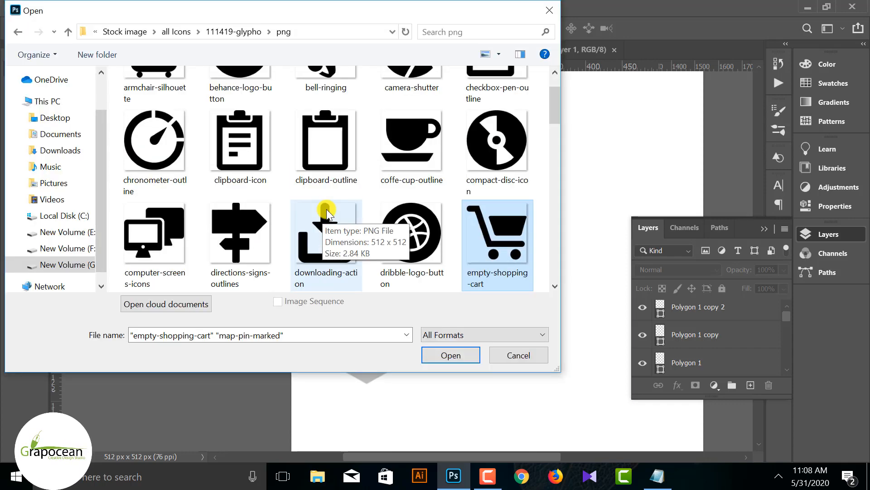
scroll(327, 213, "down", 4)
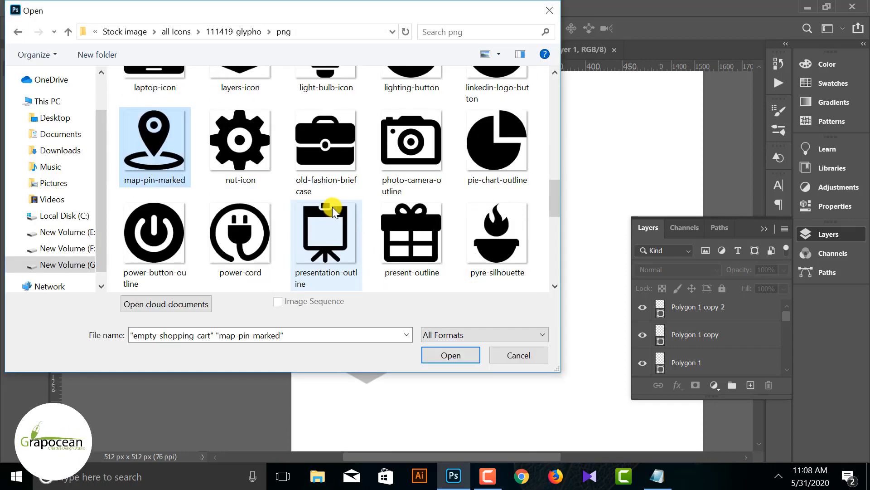
scroll(333, 212, "down", 6)
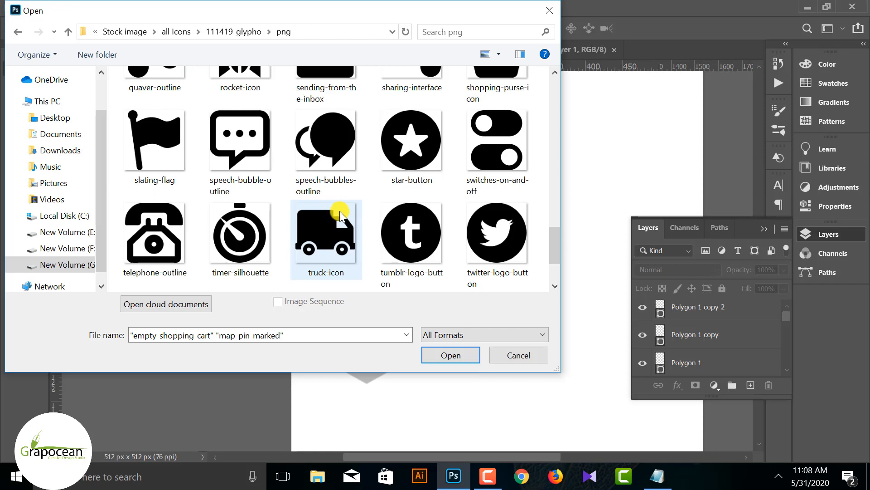
scroll(340, 217, "down", 2)
scroll(341, 216, "up", 8)
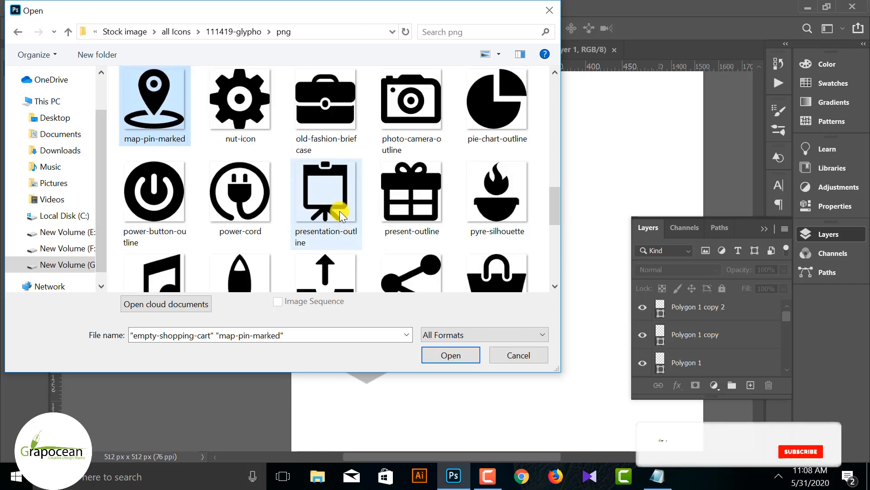
scroll(340, 216, "up", 2)
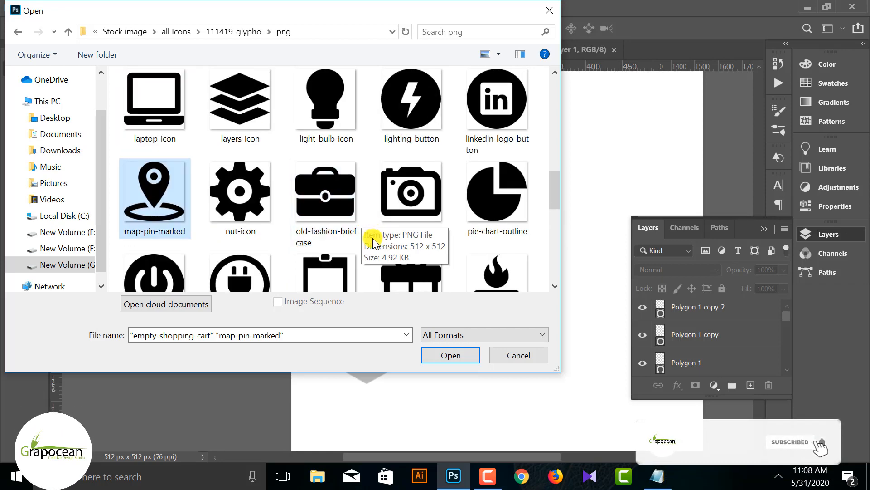
left_click(341, 216, "ctrl")
left_click(450, 353)
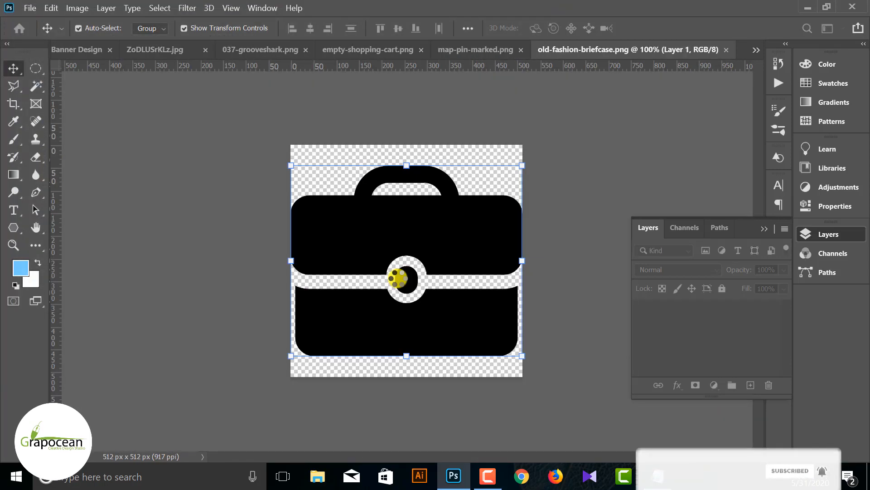
- Bring the briefcase icon into the banner, scale it to about 40 by 33 px, and center it in the top hexagon
left_click_drag(433, 239, 451, 267)
left_click_drag(550, 364, 342, 262)
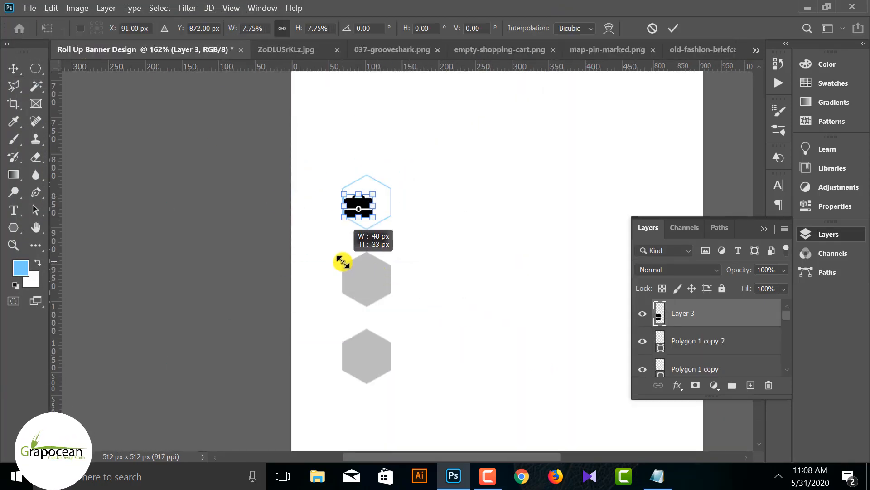
scroll(374, 204, "up", 2)
left_click_drag(354, 200, 371, 194)
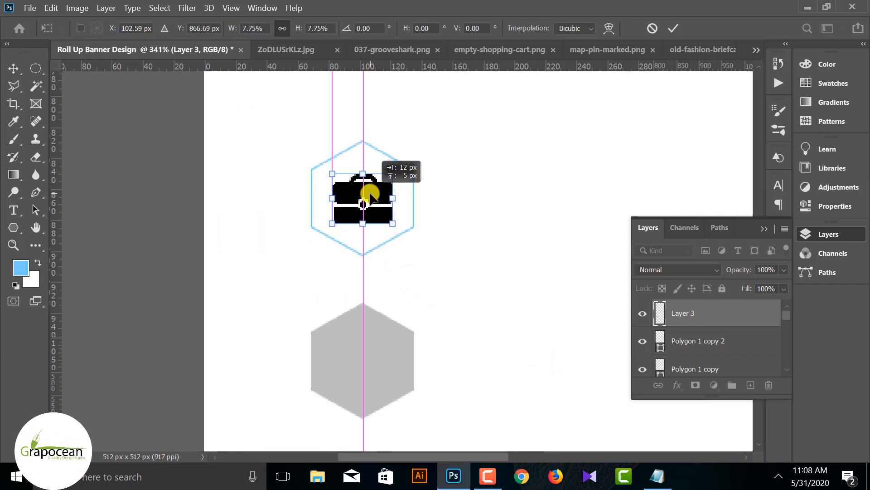
left_click(674, 29)
- Apply a light blue Color Overlay at 100% opacity to the briefcase icon
right_click(723, 313)
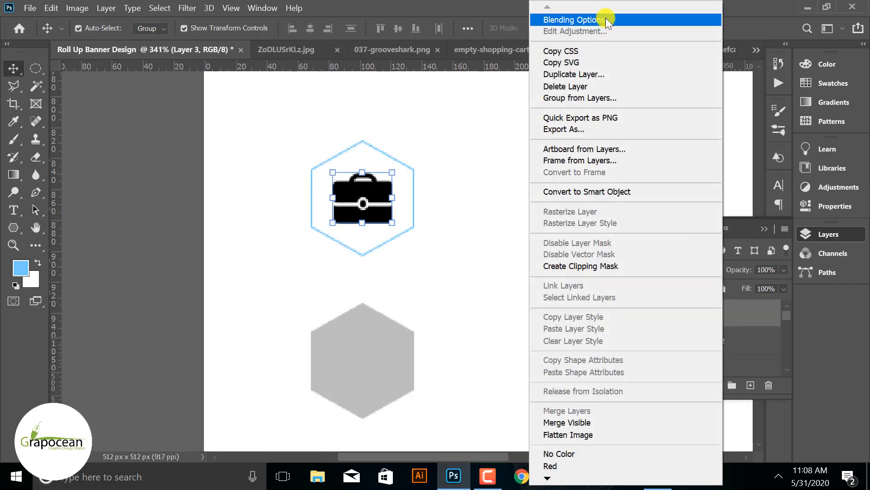
left_click(607, 20)
left_click(233, 317)
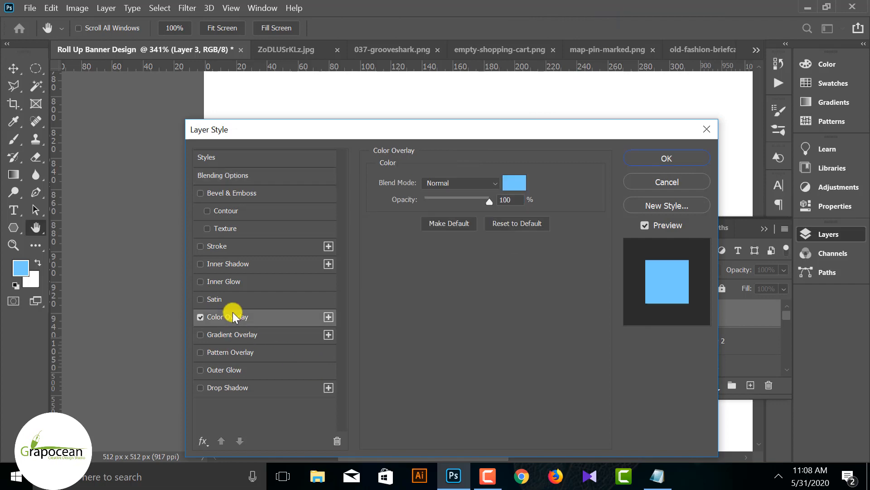
left_click_drag(526, 135, 341, 275)
left_click(499, 294)
scroll(357, 245, "down", 5)
scroll(390, 277, "down", 6)
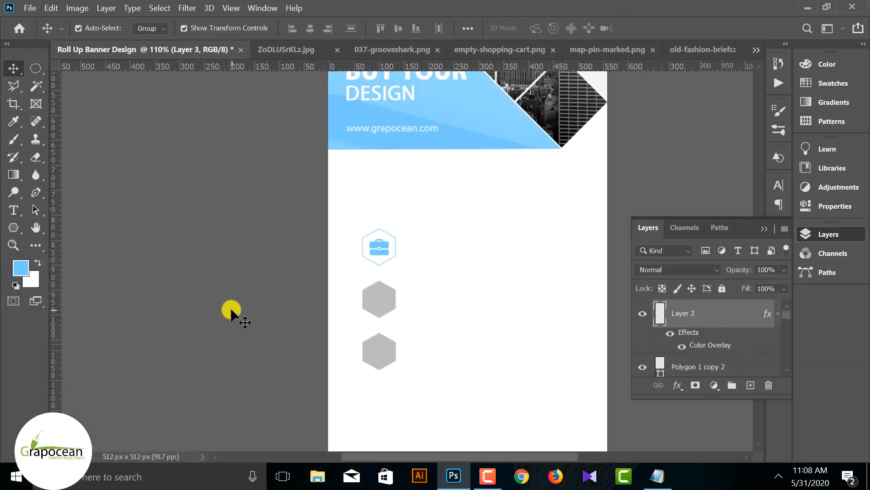
- Apply a light blue Color Overlay to the middle hexagon
left_click(231, 311)
scroll(363, 309, "down", 5)
scroll(363, 318, "up", 12)
scroll(332, 217, "down", 2)
left_click(299, 294)
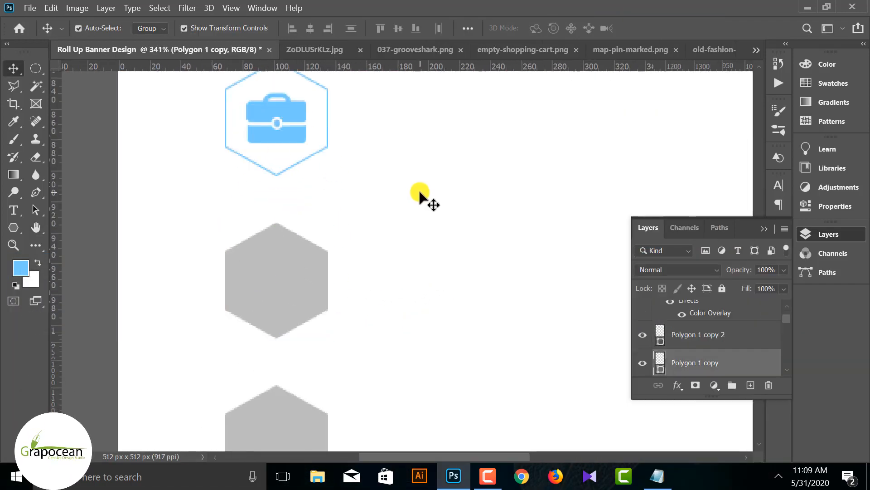
scroll(417, 192, "down", 1)
double_click(736, 367)
left_click(57, 316)
left_click(486, 158)
scroll(424, 353, "down", 4)
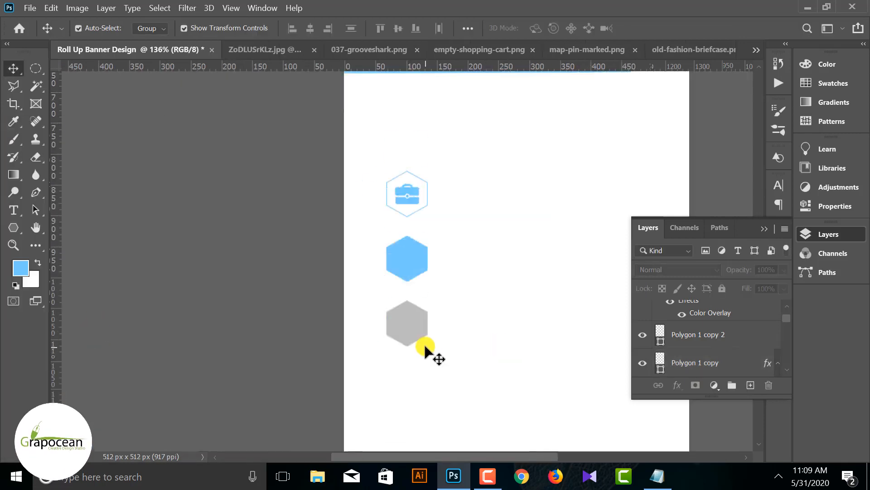
- Bring the shopping cart icon into the banner, scale it down to hexagon size, and place it over the middle hexagon
left_click(479, 50)
left_click_drag(606, 74, 403, 241)
key("ctrl+t")
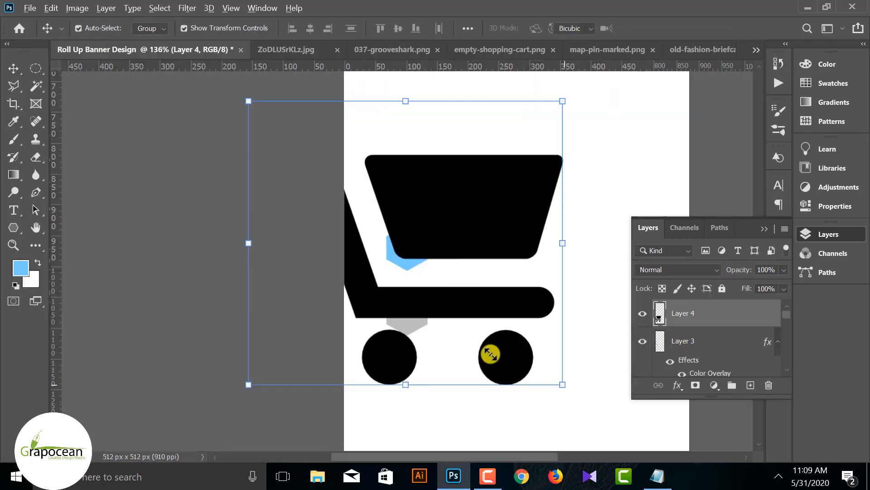
left_click_drag(563, 385, 424, 263)
key("Return")
scroll(397, 258, "up", 7)
left_click_drag(421, 234, 414, 231)
- Apply a white Color Overlay to the shopping cart icon
double_click(703, 311)
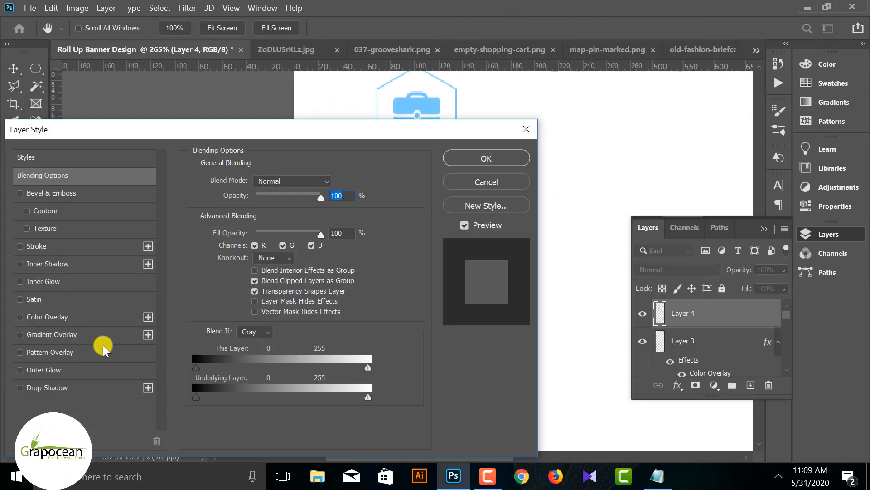
left_click(81, 316)
left_click_drag(332, 135, 431, 237)
left_click(439, 286)
left_click(490, 161)
key("Return")
key("Return")
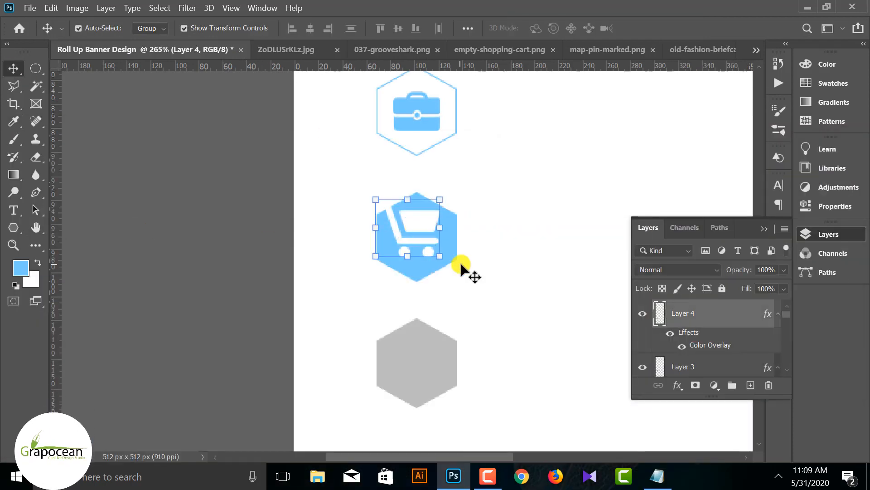
- Scale the shopping cart icon down slightly so it fits inside the middle hexagon
key("ctrl+t")
key("Return")
scroll(431, 301, "down", 1)
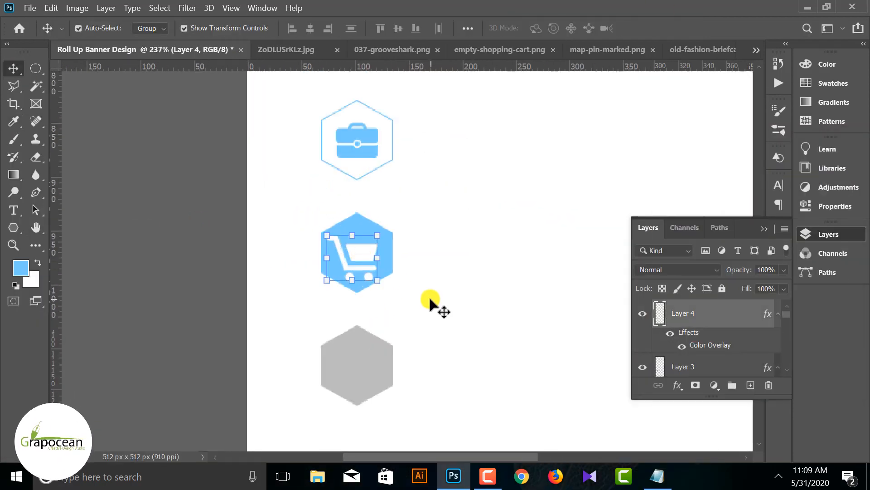
scroll(410, 340, "down", 10)
- Give the bottom hexagon no fill and a light blue outline with a stroke width of 1
left_click(393, 349)
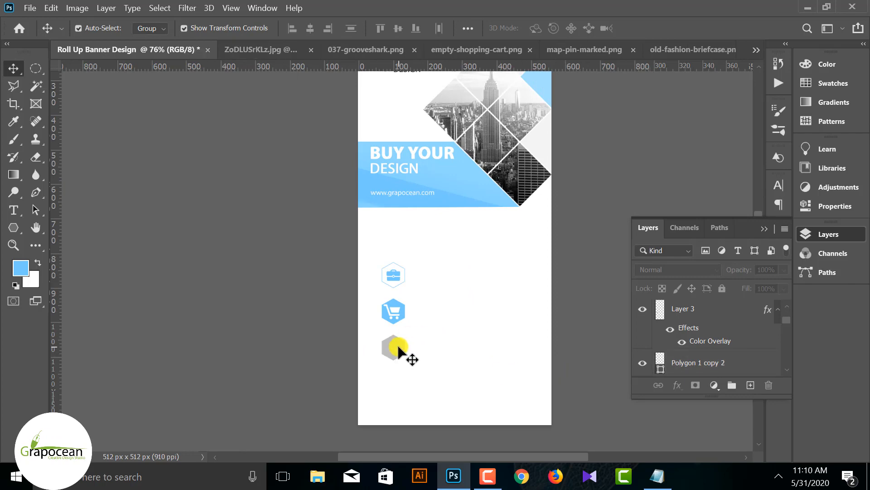
key("u")
left_click(153, 28)
left_click(73, 54)
left_click(201, 28)
left_click(243, 27)
type("1")
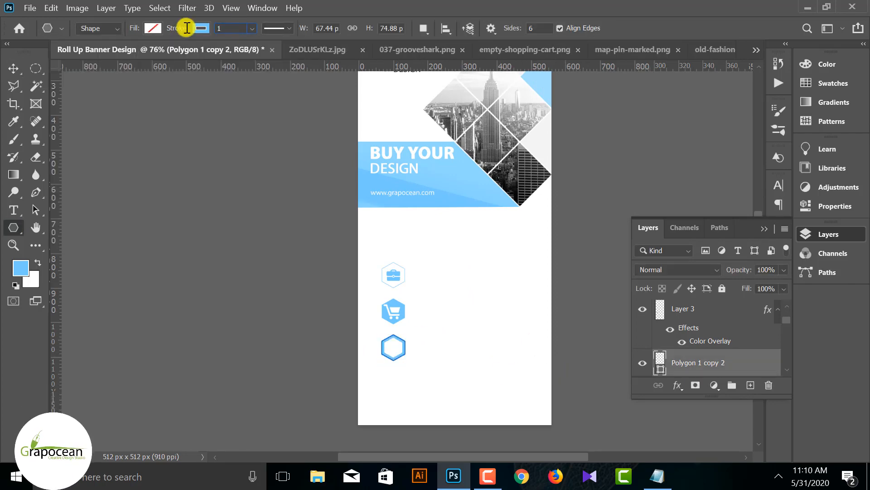
left_click(14, 68)
left_click(461, 394)
- Bring the map pin icon from map-pin-marked.png into the banner, scaled to fit inside the bottom hexagon
left_click(271, 49)
left_click(512, 49)
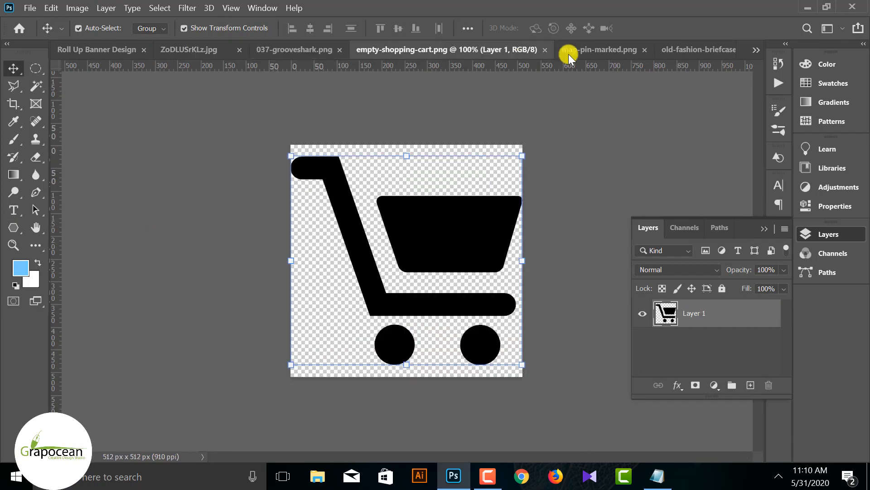
left_click(570, 54)
left_click_drag(437, 197, 484, 287)
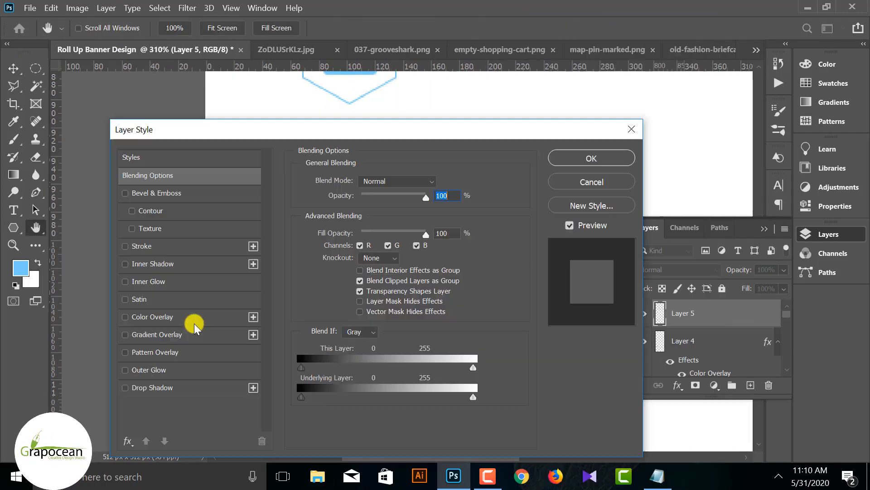
- Apply a light blue (75cbff) Color Overlay to the map pin icon
left_click(194, 320)
left_click_drag(395, 129, 388, 206)
left_click(431, 259)
left_click(352, 164)
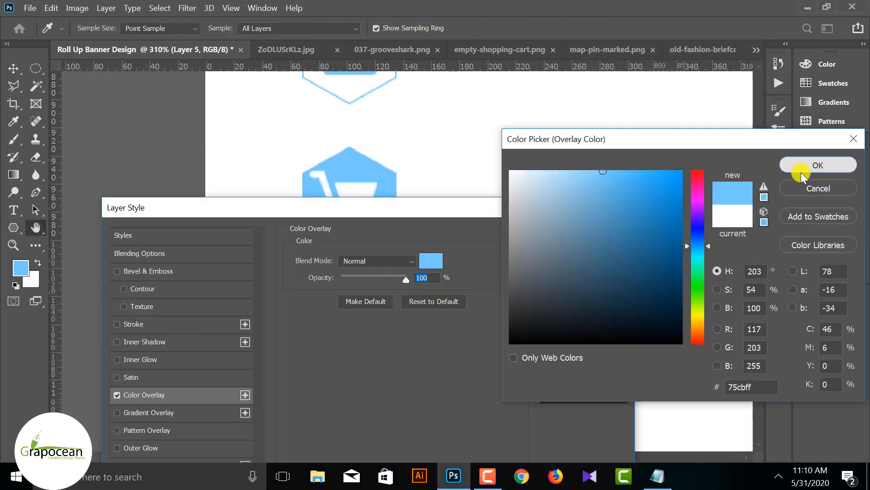
left_click(806, 167)
left_click(584, 236)
key("v")
left_click(440, 328)
key("ctrl+0")
scroll(396, 383, "up", 5)
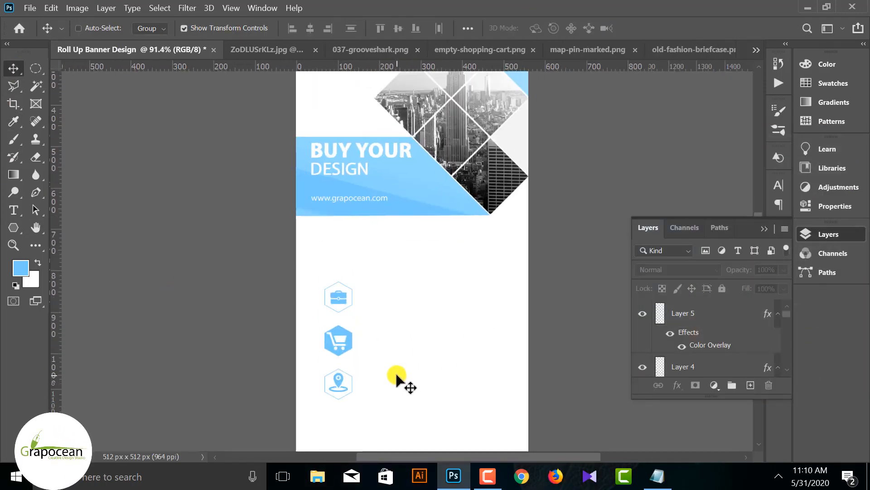
- Add the heading text "Get Start Business with us" beside the briefcase hexagon
left_click(14, 210)
left_click(334, 198)
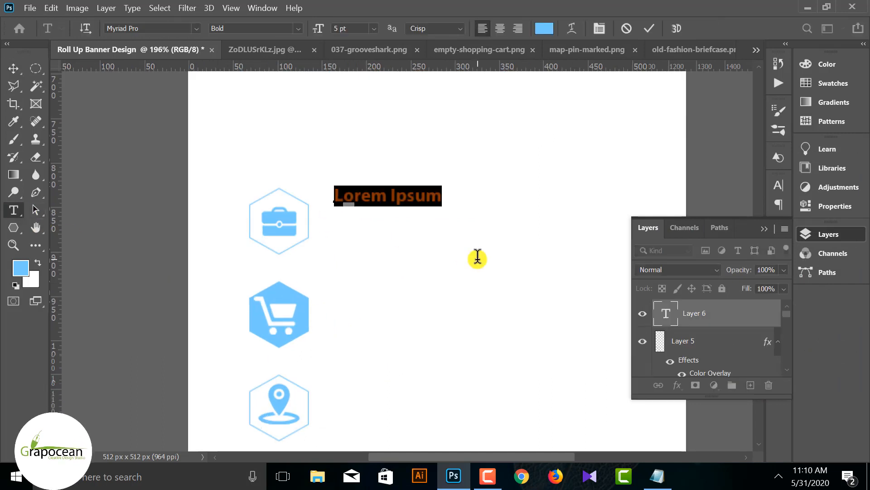
type("Get Start")
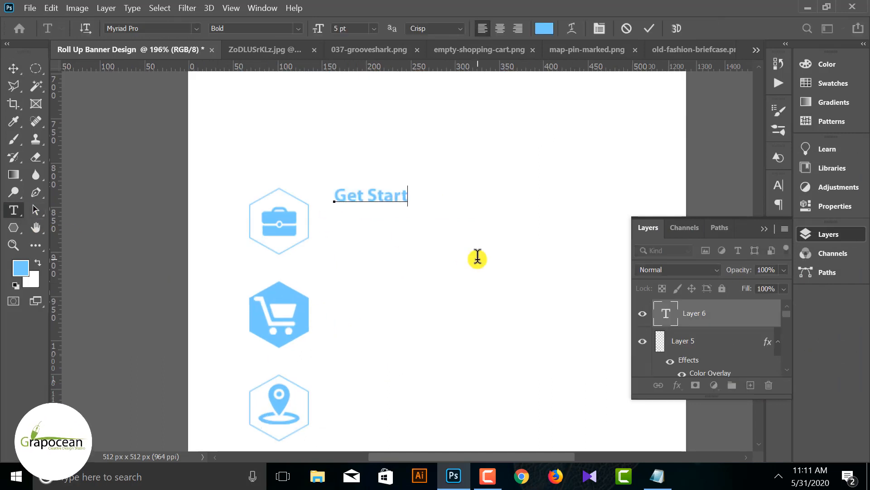
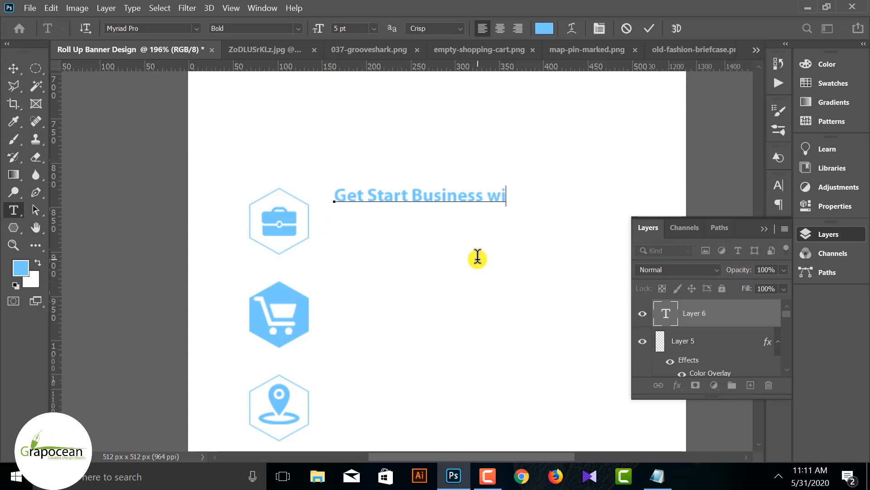
type(" Business with us")
- Set the whole heading beside the briefcase hexagon in All Caps
key("ctrl+a")
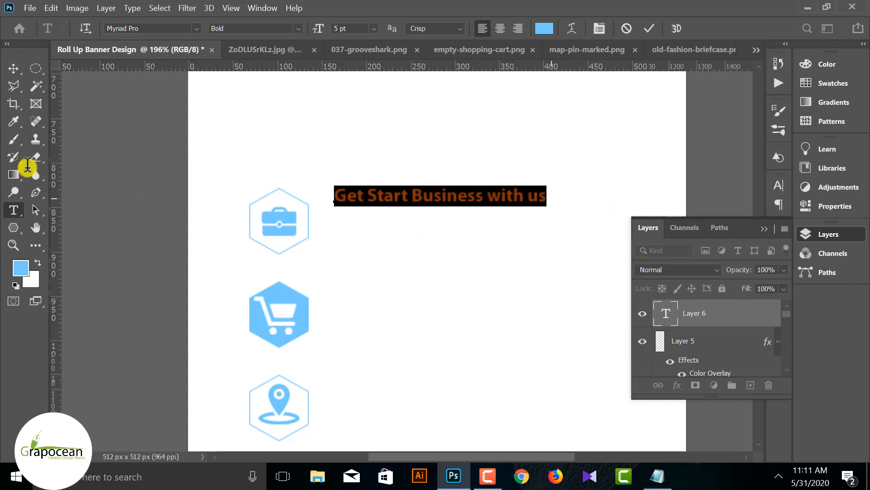
scroll(542, 338, "left", 1)
left_click(763, 230)
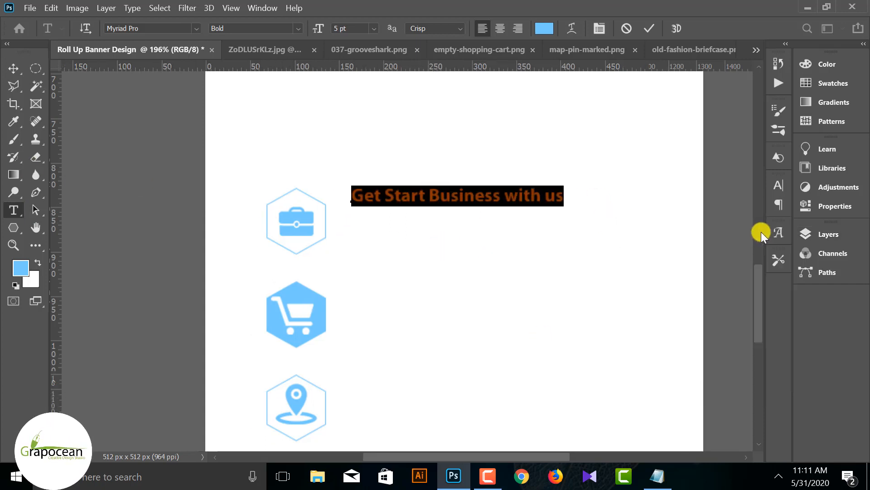
left_click(820, 230)
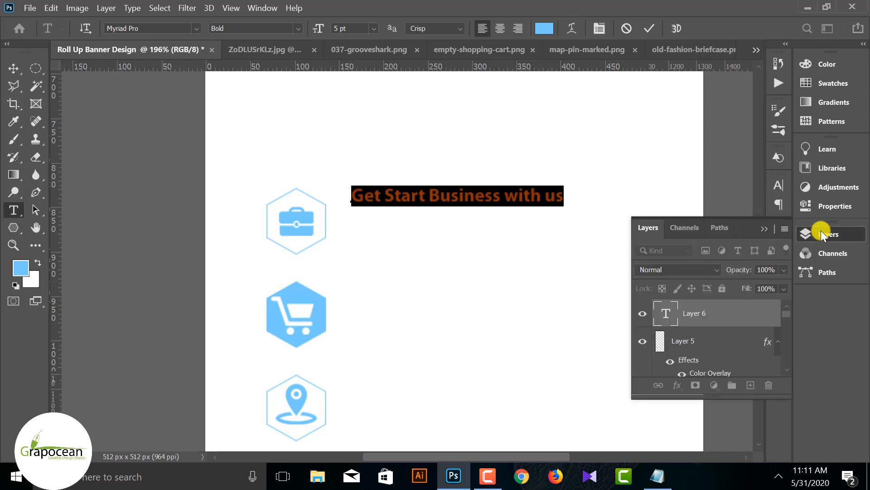
left_click(754, 229)
left_click(846, 235)
left_click(778, 185)
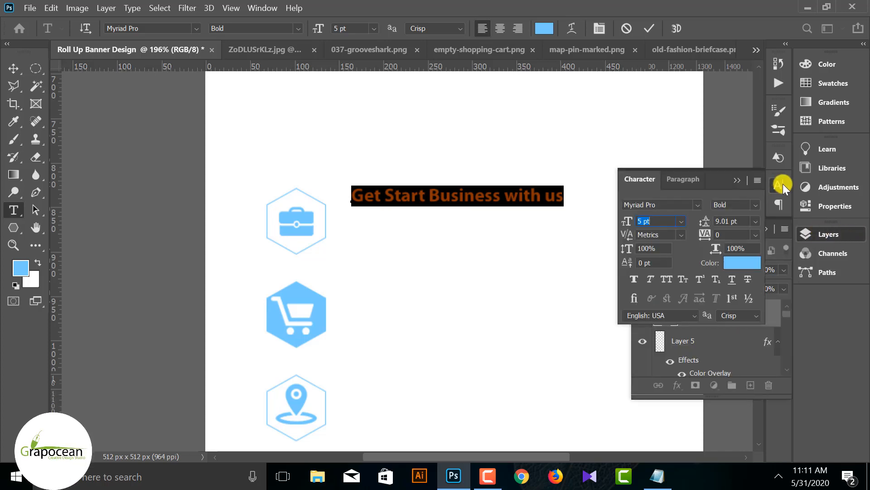
left_click(665, 279)
left_click(737, 180)
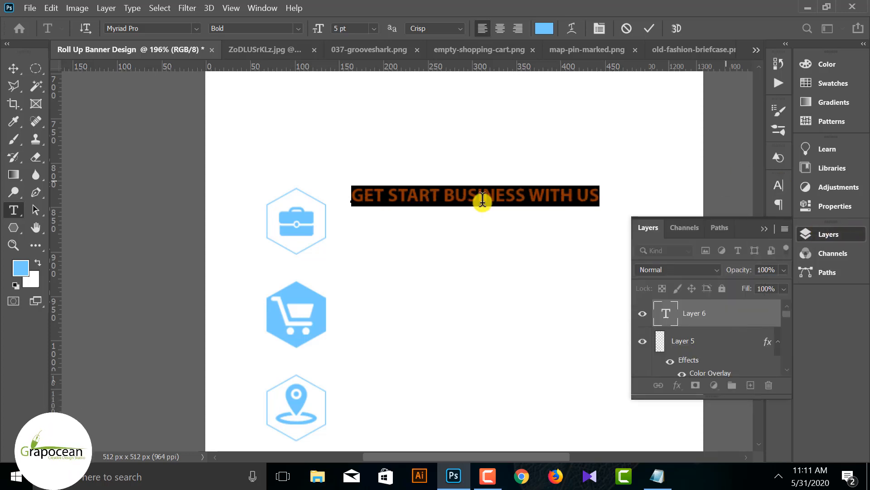
- Move the heading closer to the briefcase hexagon and slightly lower, near the hexagon's upper part
left_click(14, 68)
mouse_move(423, 197)
left_mouse_down()
mouse_move(459, 202)
mouse_move(432, 206)
left_mouse_up()
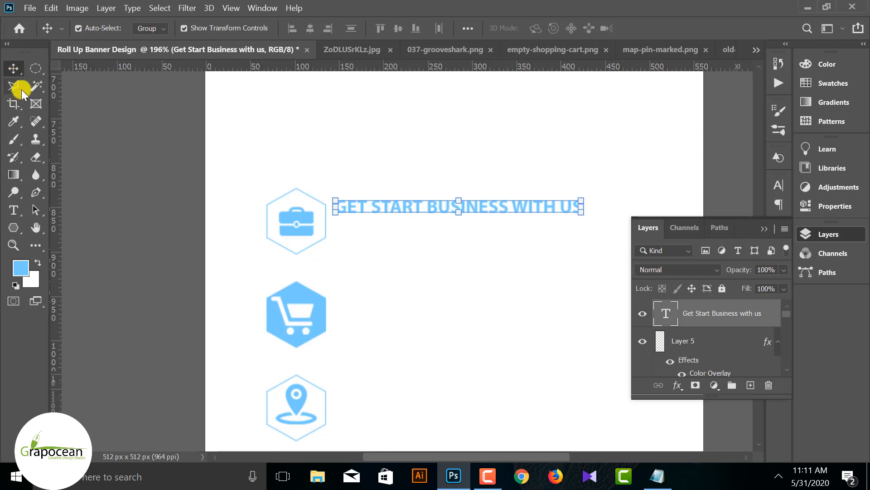
left_click(233, 292)
scroll(323, 278, "down", 6)
scroll(396, 246, "up", 7)
mouse_move(465, 230)
left_mouse_down()
mouse_move(480, 236)
mouse_move(463, 233)
left_mouse_up()
left_click(156, 285)
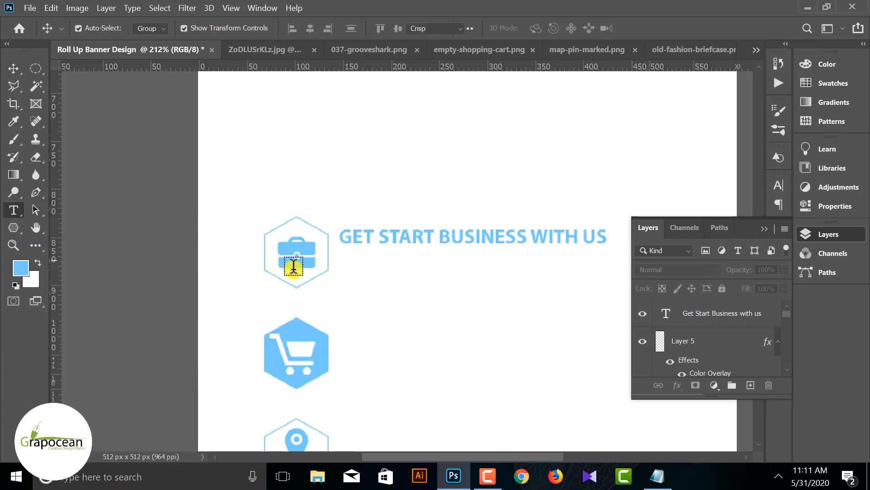
- On a new layer, create a Lorem Ipsum paragraph text box beneath the heading, slightly wider than the heading
key("t")
left_click(739, 314)
left_click(750, 385)
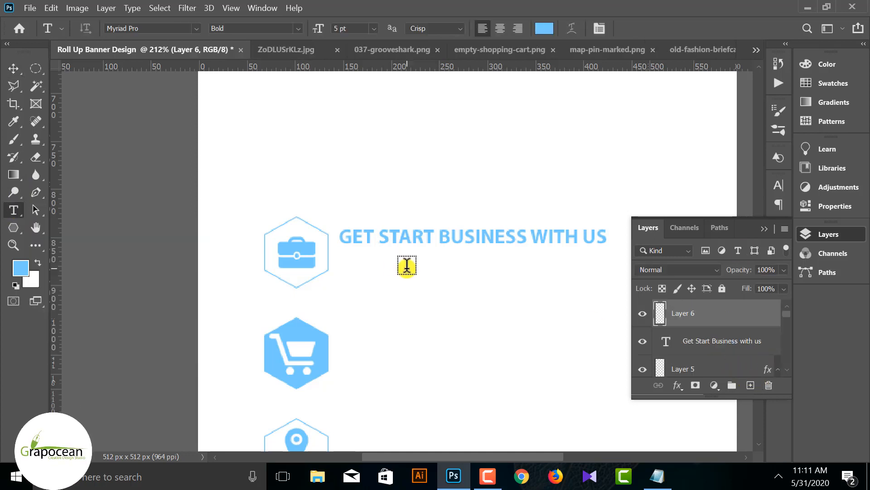
left_click(764, 229)
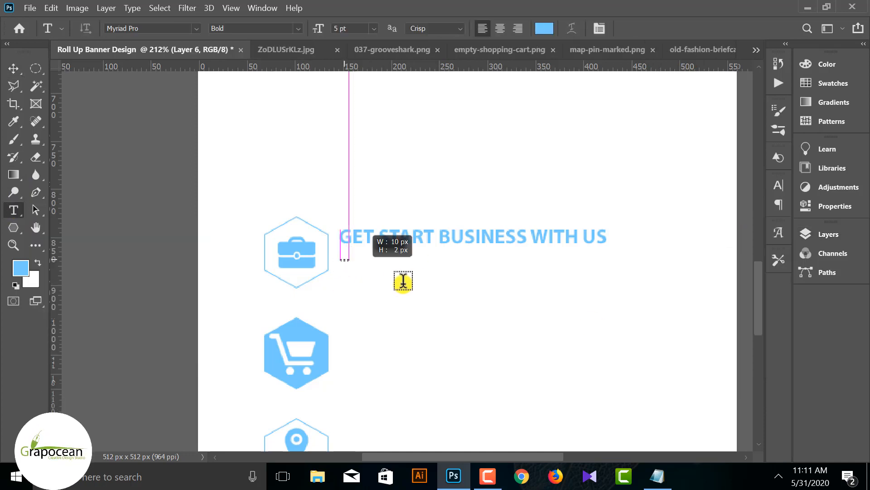
left_click_drag(403, 281, 680, 323)
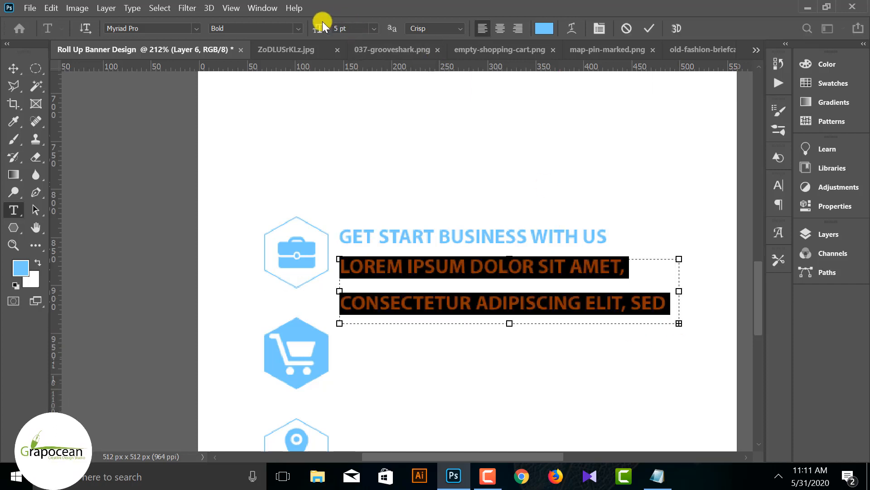
- Set the paragraph's font size to 2 pt and leading to 3.01 pt, and turn off All Caps
left_click_drag(323, 24, 339, 32)
left_click(778, 185)
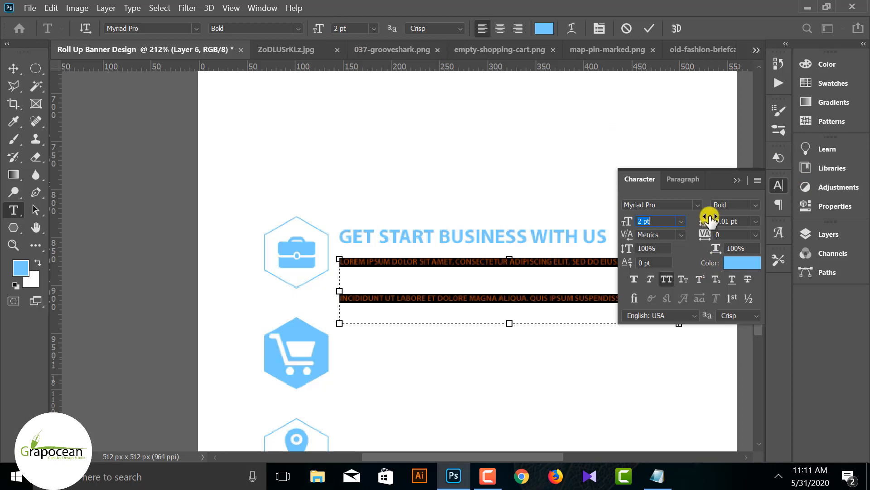
left_click_drag(710, 220, 703, 223)
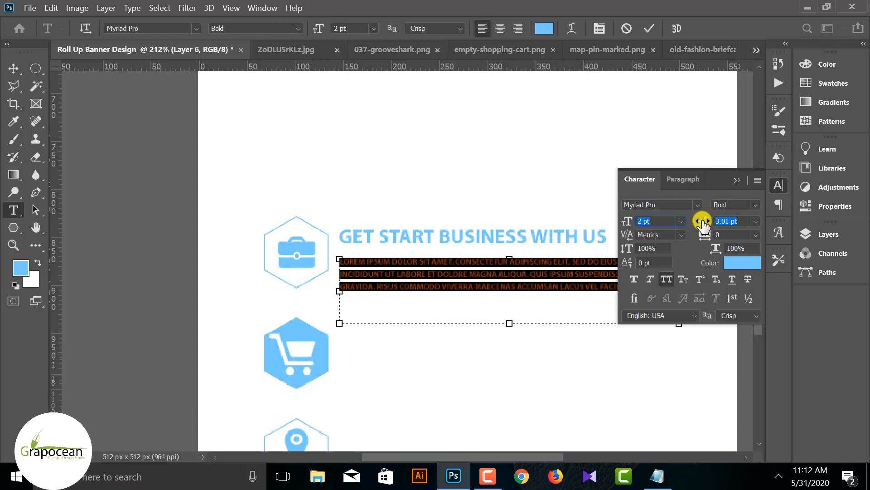
left_click(666, 280)
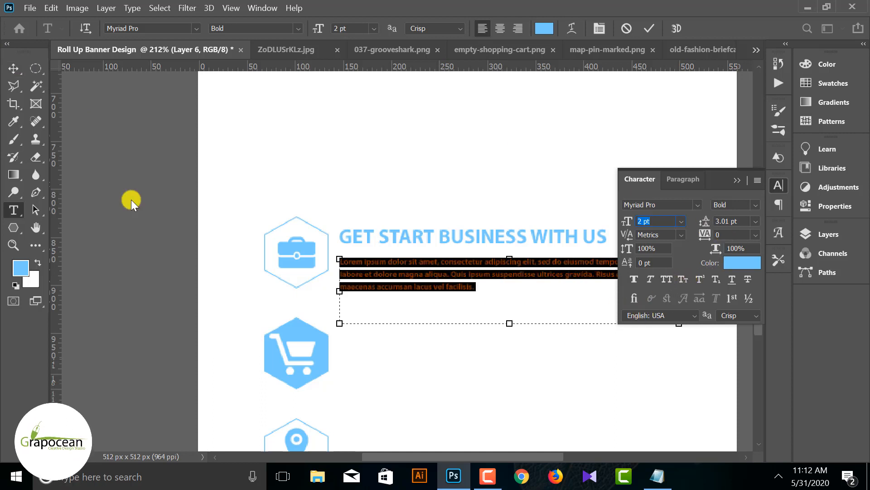
- Move the paragraph up slightly so it sits closer beneath the heading
left_click(13, 68)
left_click_drag(431, 280, 431, 275)
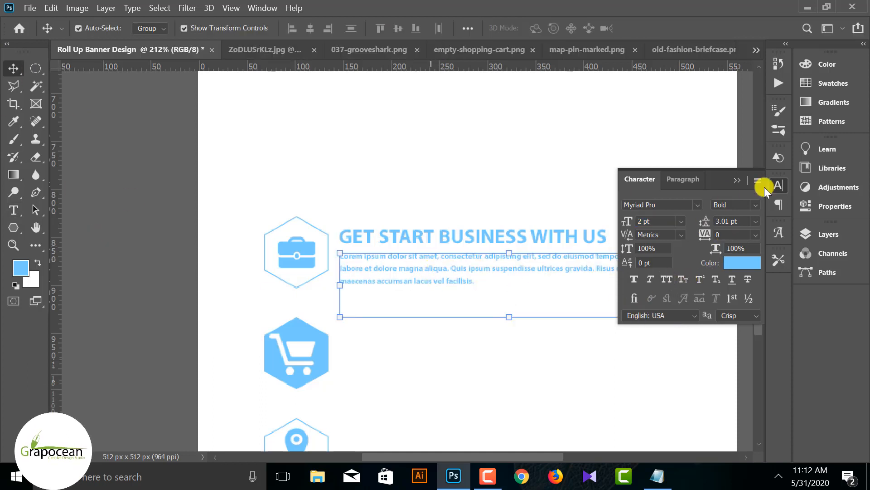
left_click(776, 185)
left_click(165, 227)
scroll(541, 353, "down", 10)
scroll(503, 343, "down", 5)
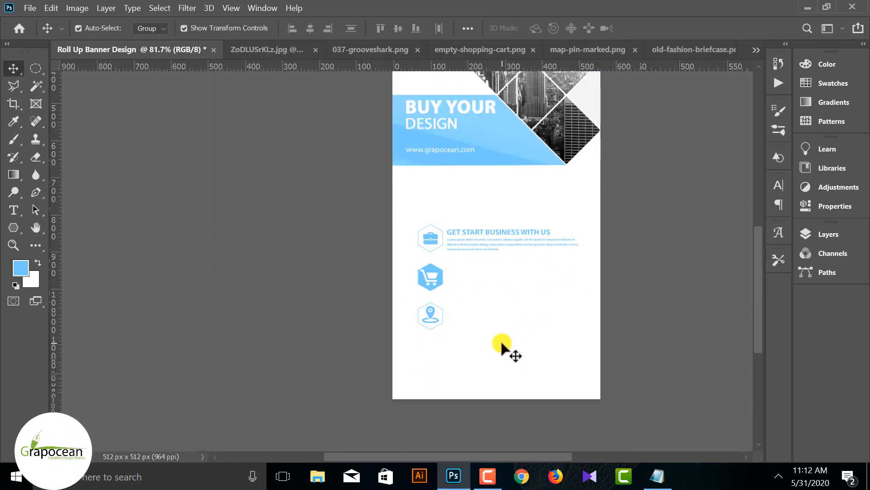
scroll(523, 304, "down", 4)
scroll(363, 358, "up", 5)
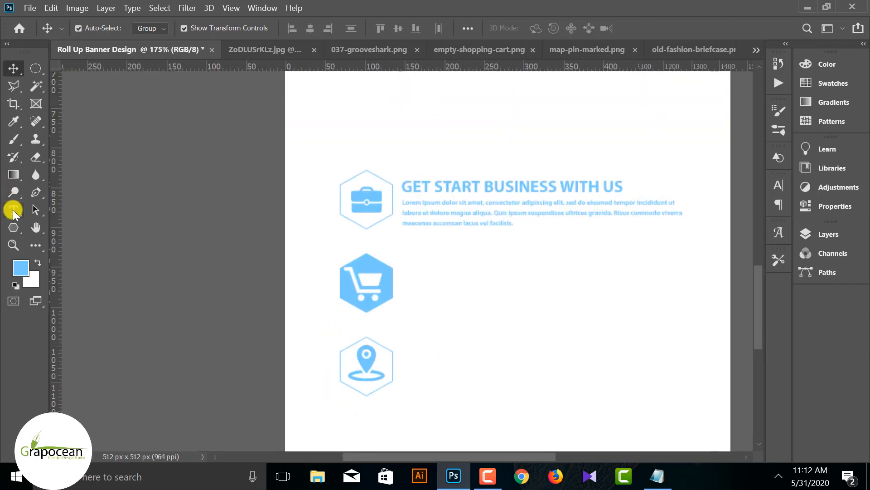
- Change the Lorem Ipsum paragraph's text color to black
left_click(13, 210)
left_click_drag(511, 222, 360, 189)
left_click(544, 28)
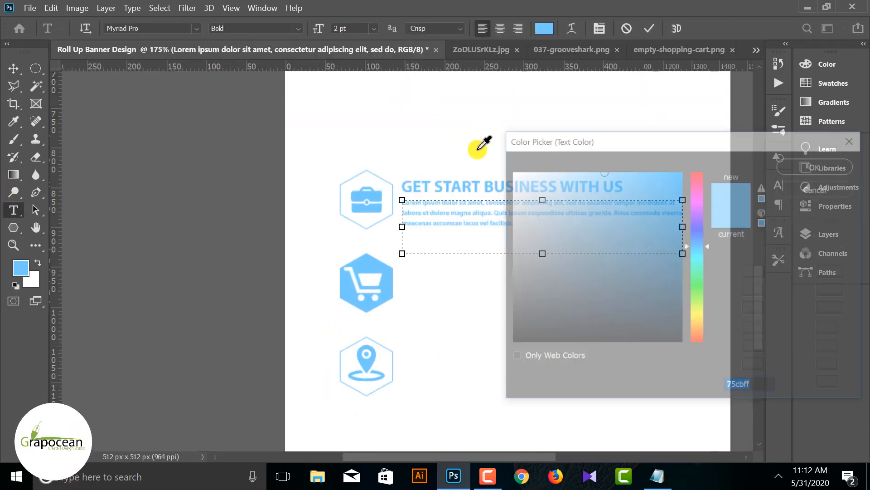
left_click(818, 167)
left_click(14, 68)
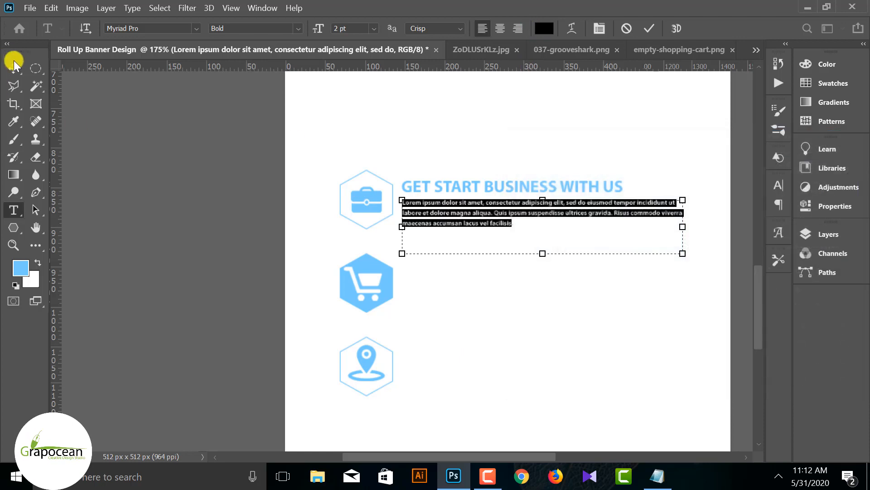
scroll(574, 240, "down", 4)
scroll(569, 232, "up", 2)
scroll(544, 223, "up", 4)
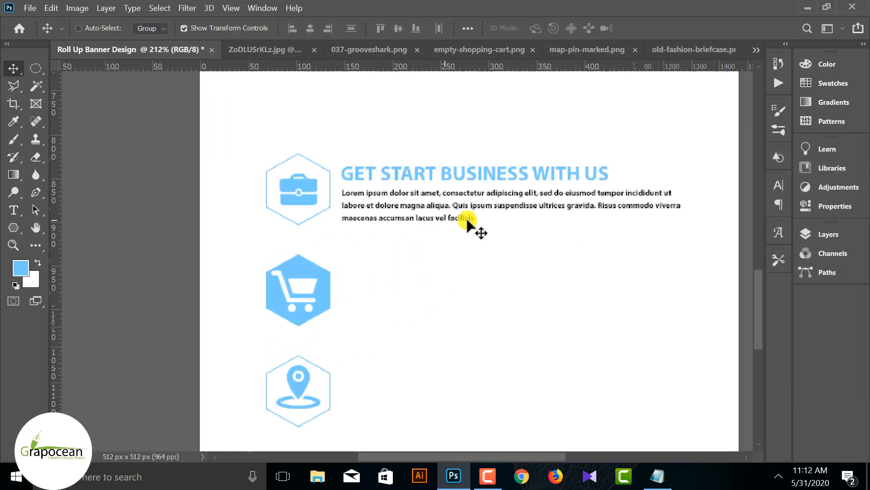
- Duplicate the heading and its paragraph beside the shopping cart hexagon and again beside the map pin hexagon
left_click_drag(458, 177, 458, 274)
left_click(469, 198, "ctrl")
left_click_drag(470, 197, 451, 299)
scroll(472, 290, "down", 2)
left_click_drag(427, 212, 425, 313)
left_click(410, 379)
scroll(410, 379, "down", 8)
scroll(410, 379, "up", 7)
- Replace the heading beside the shopping cart hexagon with "ORDER YOUR DESIGN FROM US"
key("t")
scroll(445, 227, "up", 2)
triple_click(445, 228)
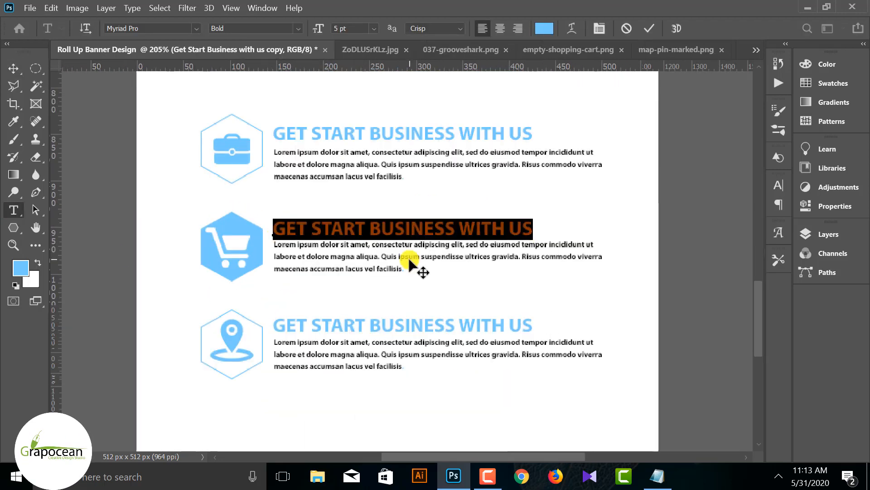
type("ORDER YOUR DESIGN FROM")
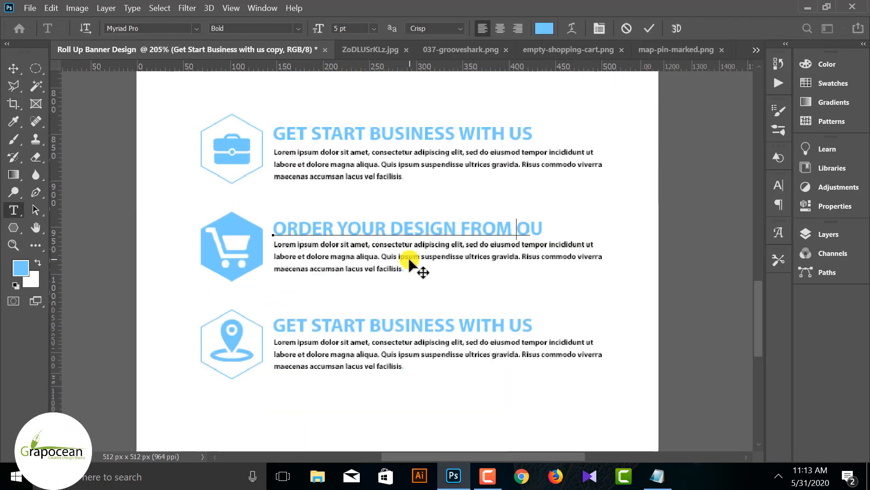
left_click(13, 68)
- Replace the heading beside the map pin hexagon with "OUR LOCATION"
left_click(13, 209)
triple_click(278, 317)
type("OUR")
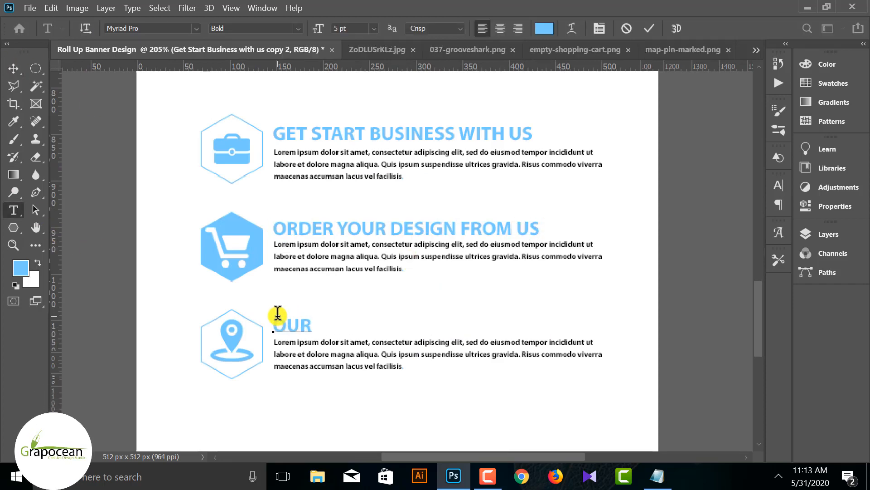
type(" LOCATION")
key("ctrl+Return")
scroll(460, 349, "down", 6)
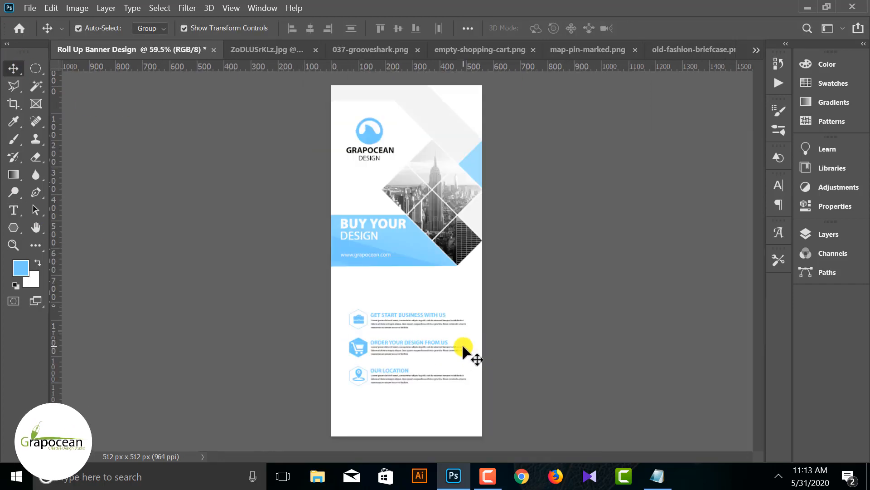
- Draw a light blue rectangle about 690 px wide and 127 px high across the bottom edge of the banner
scroll(429, 402, "up", 5)
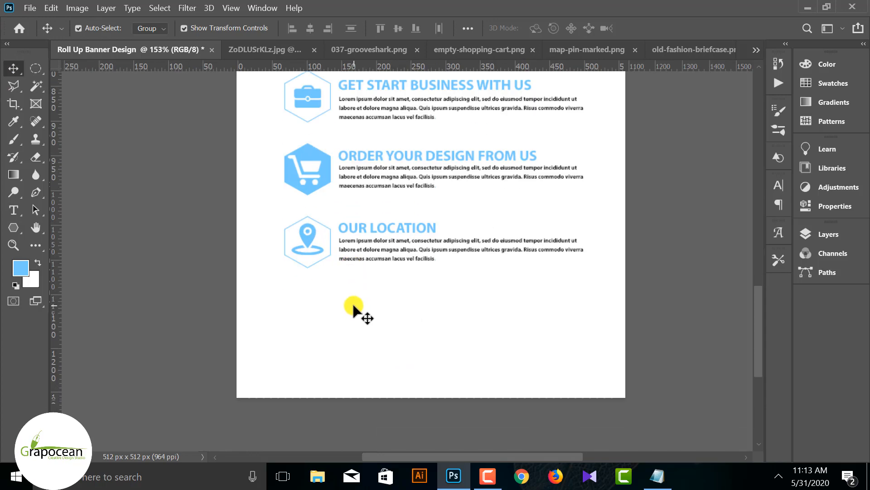
right_click(10, 229)
left_click(68, 226)
left_click_drag(196, 316, 448, 411)
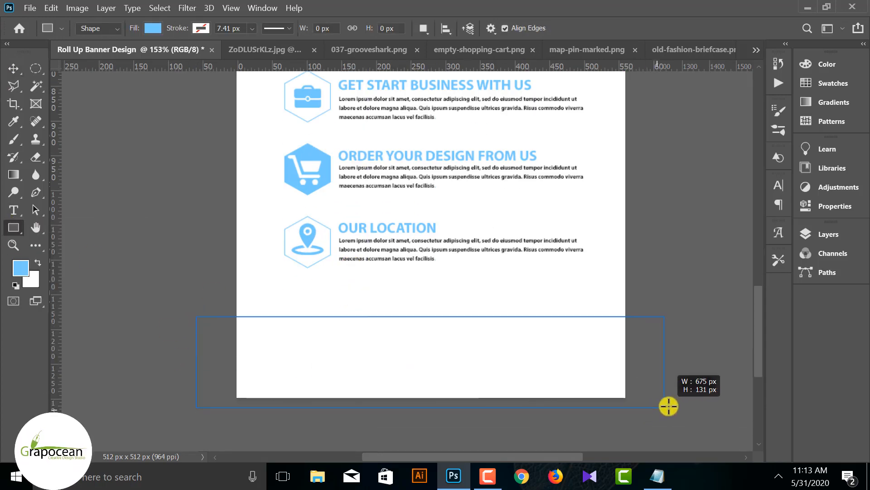
left_click_drag(668, 406, 682, 403)
left_click(13, 68)
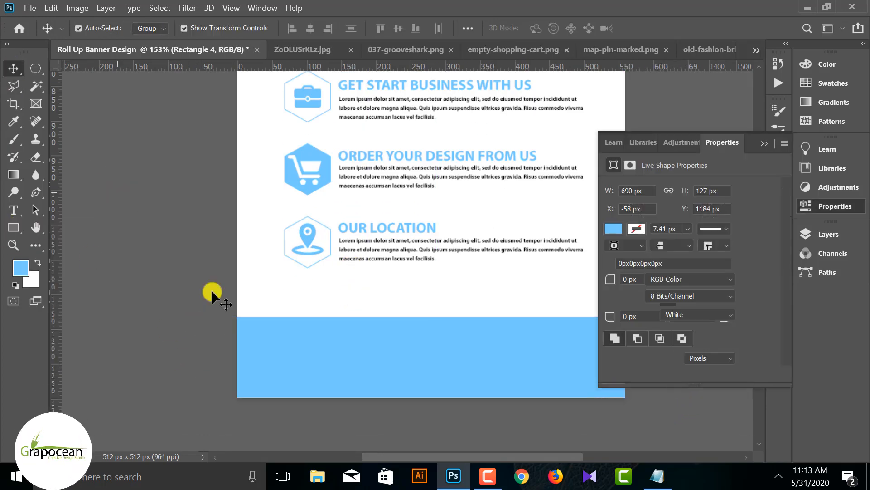
- Enlarge the light blue footer rectangle proportionally to about 819 by 151 px, raising its upper edge on the banner
key("ctrl+0")
scroll(471, 414, "up", 6)
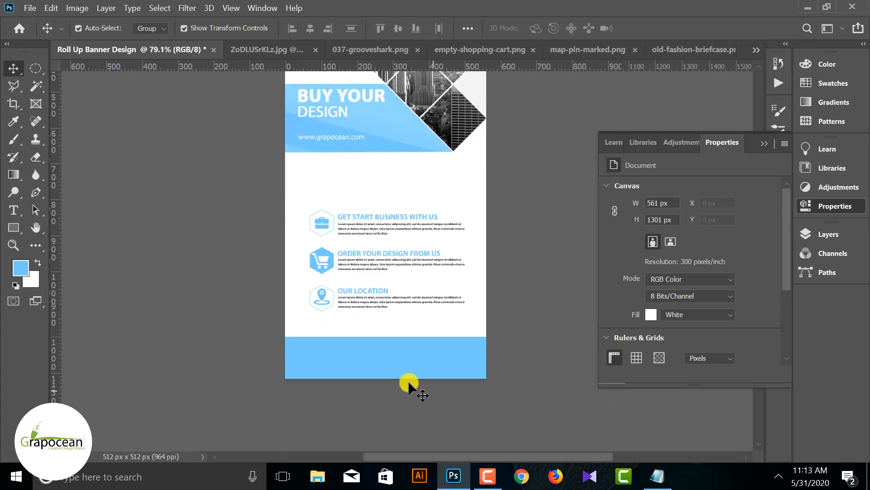
mouse_move(390, 366)
left_mouse_down()
mouse_move(391, 354)
mouse_move(391, 363)
left_mouse_up()
left_click(373, 321, "ctrl")
scroll(373, 325, "down", 3)
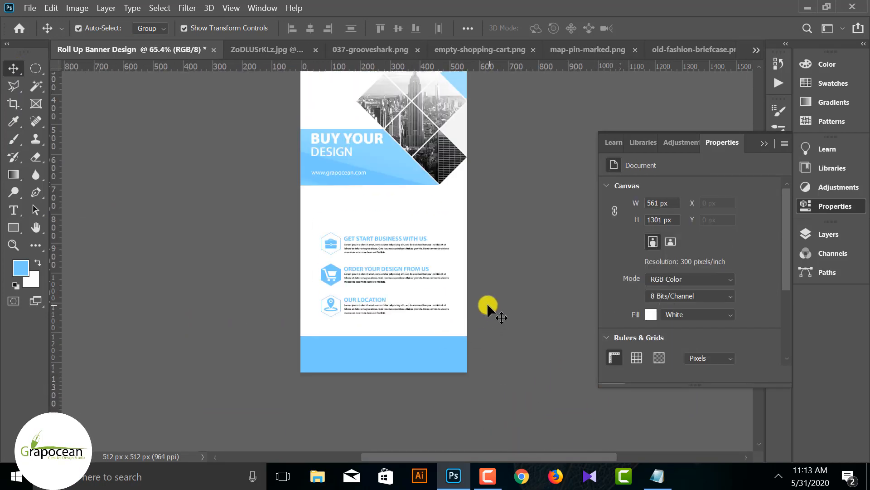
scroll(492, 311, "up", 2)
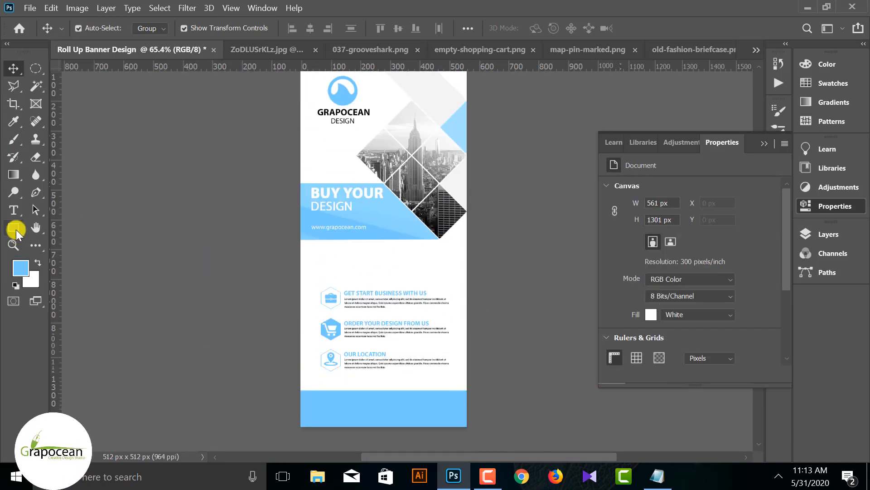
scroll(382, 395, "up", 3)
left_click(381, 395)
left_click_drag(381, 370, 380, 360)
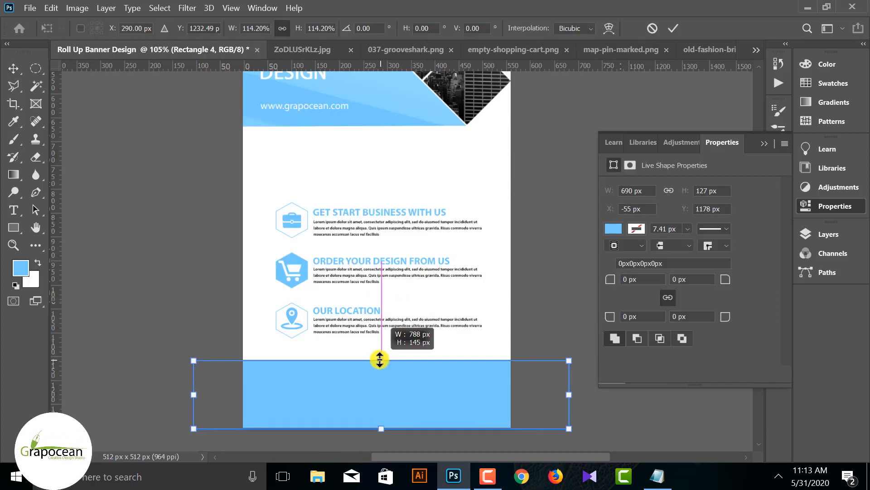
left_click(13, 64)
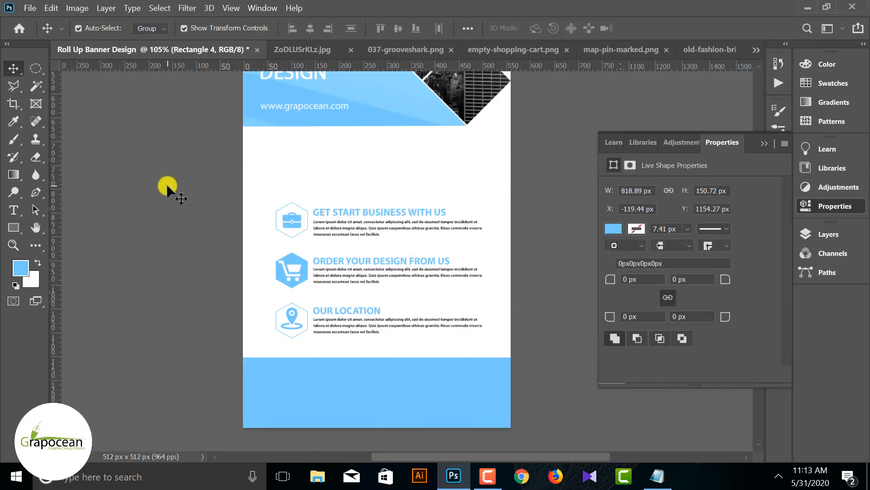
- Group the three headings and their paragraphs beside the hexagon icons
left_click_drag(254, 170, 272, 257)
left_click_drag(299, 333, 300, 330)
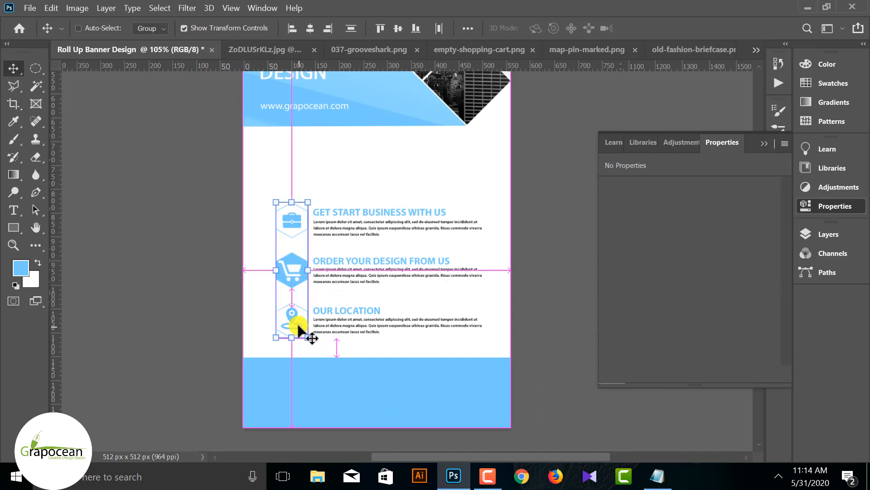
left_click_drag(362, 168, 394, 337)
key("ctrl+g")
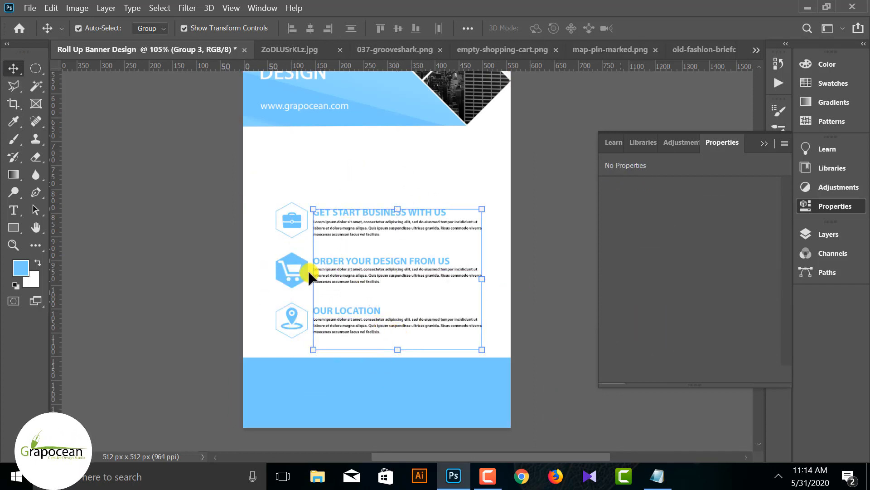
left_click(193, 203, "ctrl")
left_click_drag(381, 218, 376, 210)
key("ctrl+z")
- Move the hexagon icons and their text together upward, away from the footer
left_click_drag(272, 185, 432, 332)
left_click(379, 265)
left_click_drag(271, 189, 414, 340)
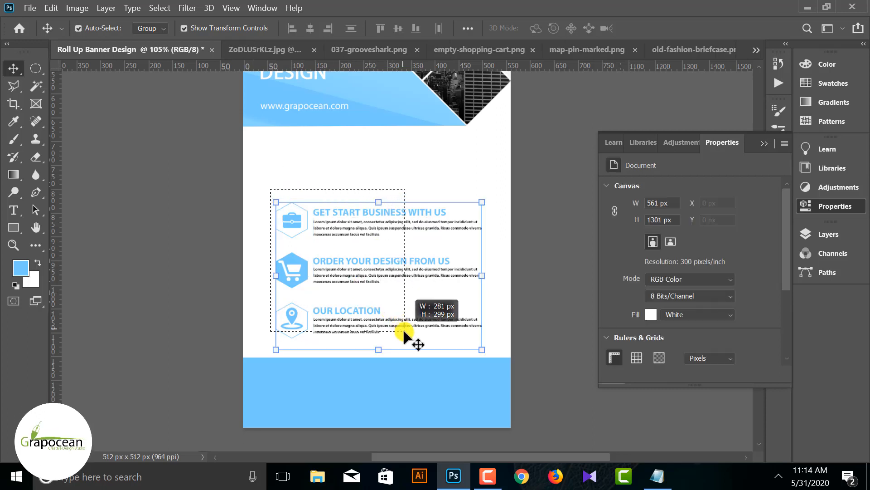
left_click_drag(340, 258, 337, 236)
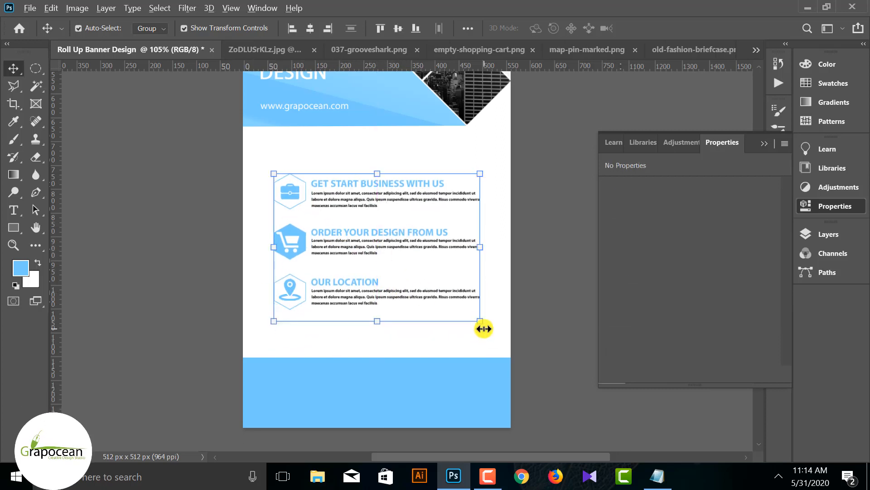
- Scale the hexagon icons and their text together to 108.68% and position them centrally below the blue heading block
left_click_drag(483, 326, 489, 330)
left_click_drag(370, 245, 370, 257)
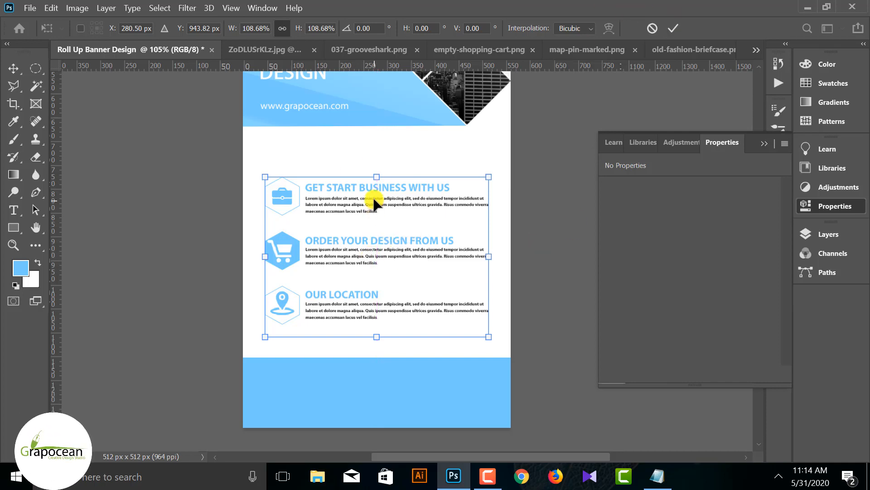
left_click_drag(374, 199, 373, 183)
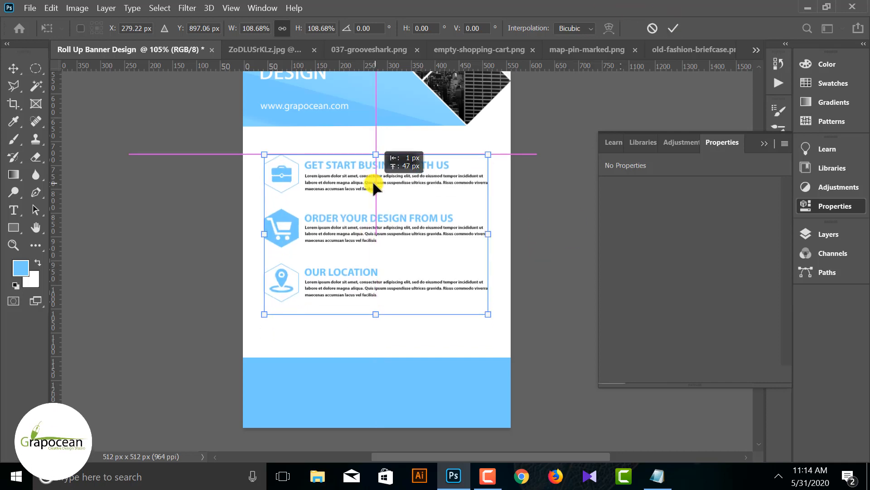
left_click(673, 30)
scroll(511, 315, "down", 4)
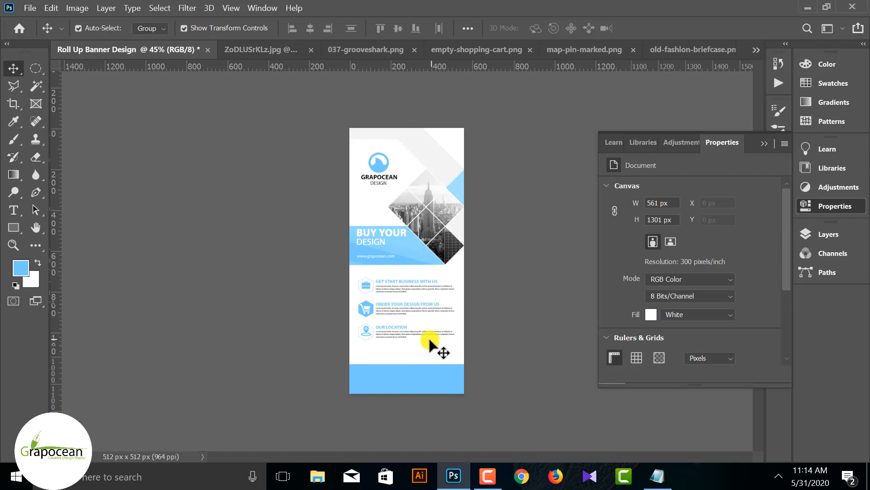
scroll(426, 335, "up", 4)
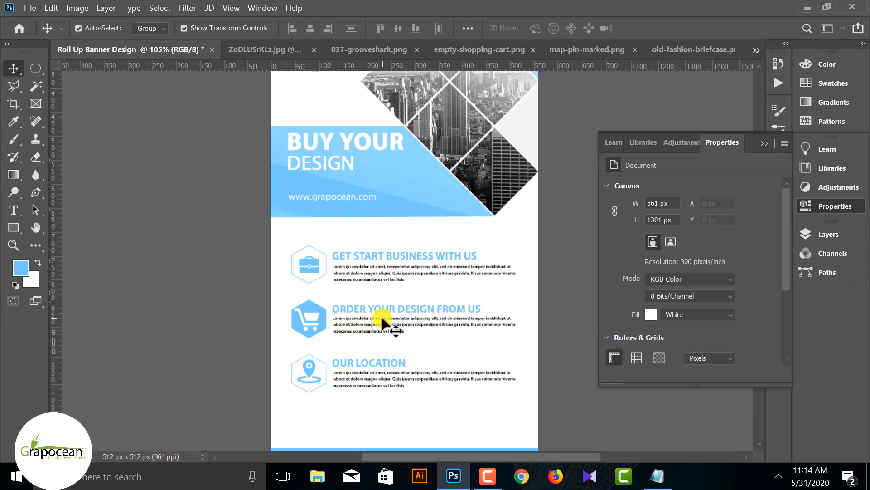
left_click_drag(291, 242, 476, 364)
left_click_drag(366, 368, 368, 379)
key("ctrl+z")
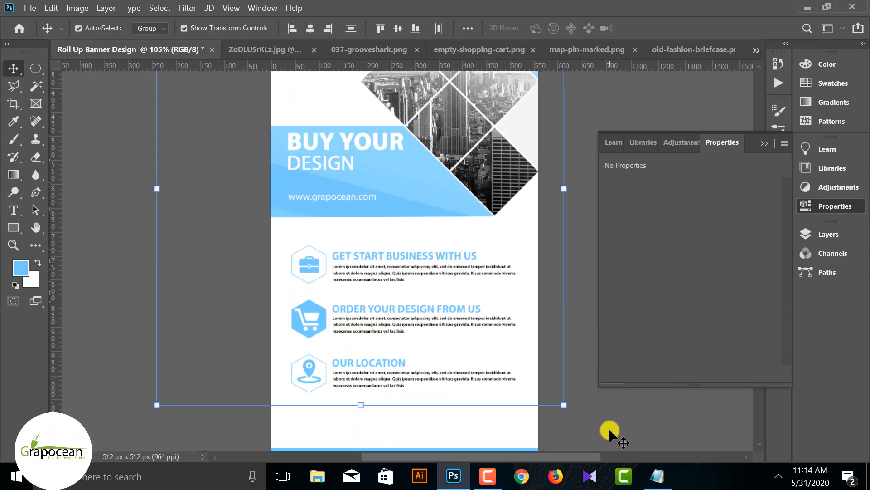
- Move the hexagon icons and their text down, roughly midway between the blue heading block and the footer
left_click_drag(439, 414, 307, 270)
left_click_drag(393, 279, 395, 302)
scroll(449, 379, "down", 3)
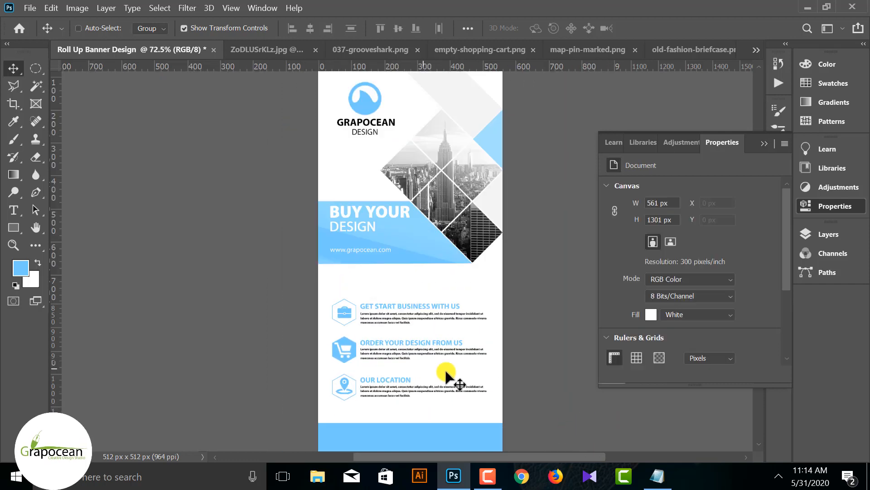
scroll(473, 376, "down", 2)
- Change the footer rectangle's fill to a dark gray from the Grayscale swatches
scroll(454, 398, "up", 5)
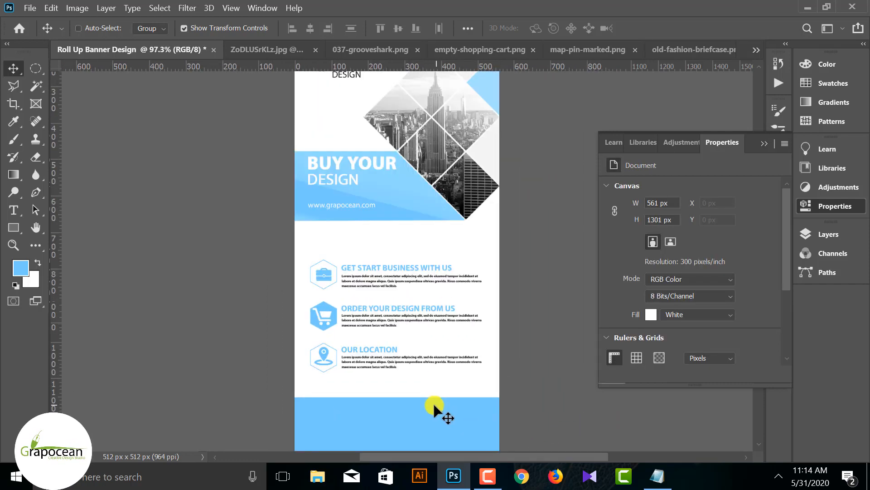
scroll(417, 363, "up", 1)
left_click(387, 309)
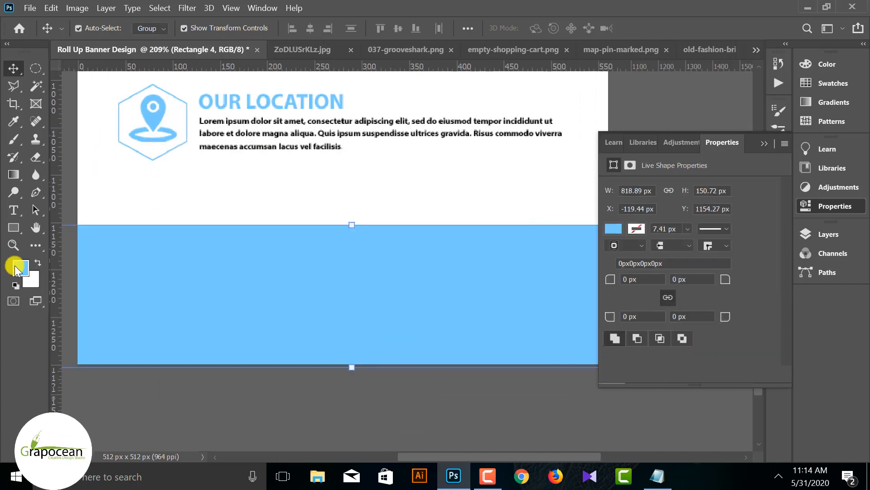
left_click(19, 268)
left_click(833, 192)
left_click(14, 227)
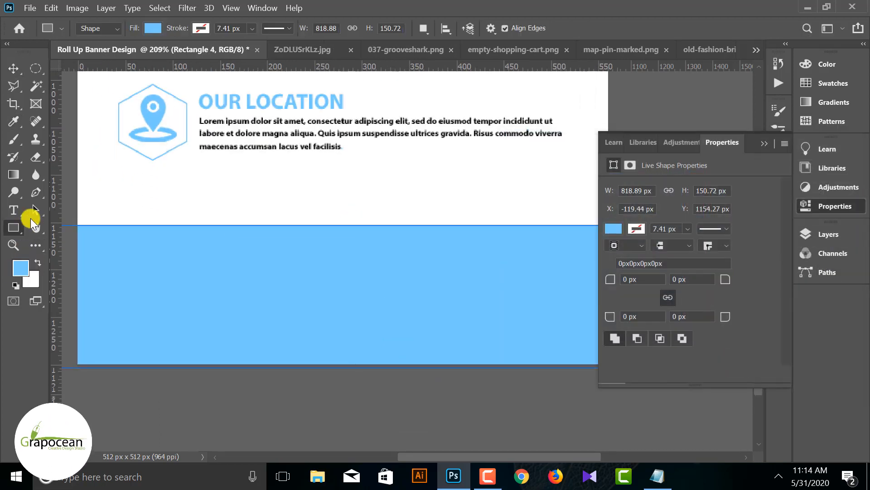
left_click(152, 28)
scroll(91, 204, "down", 1)
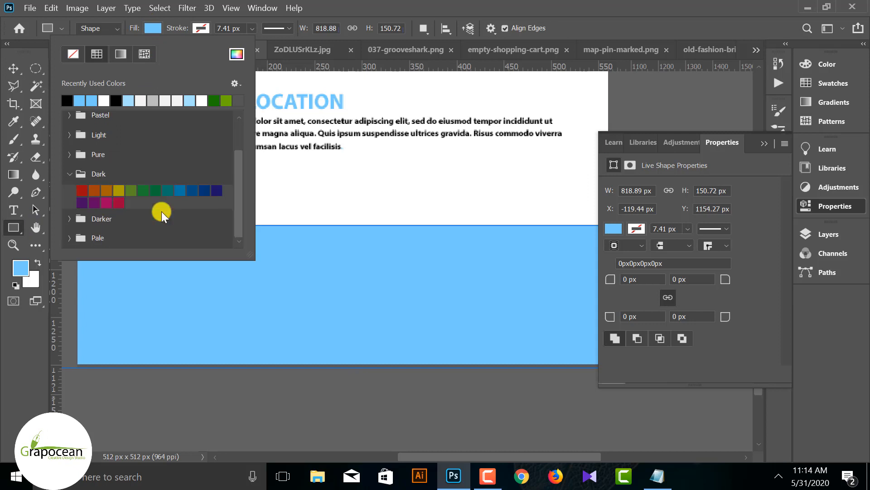
scroll(86, 164, "up", 2)
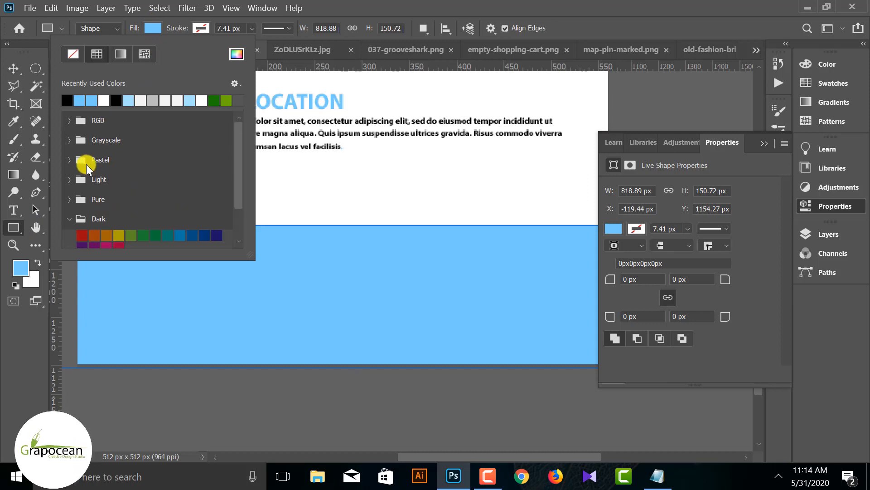
left_click(68, 145)
left_click(132, 181)
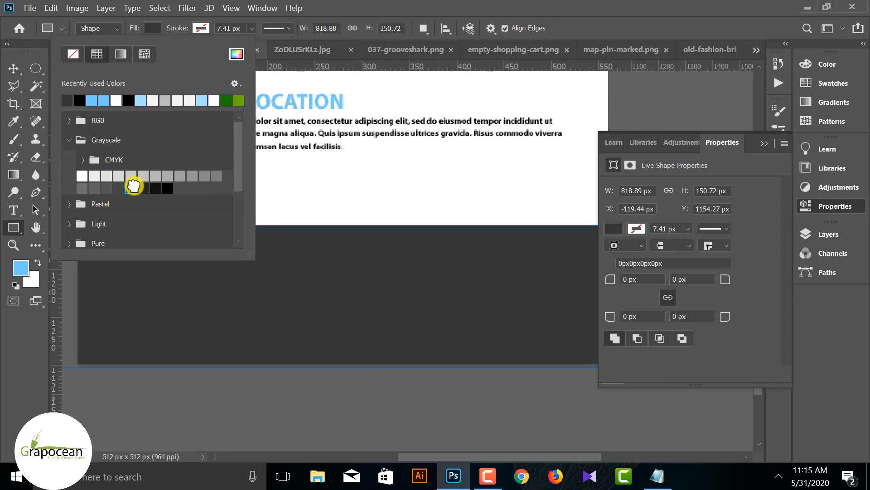
left_click(14, 66)
left_click(262, 399, "ctrl")
scroll(458, 385, "down", 8)
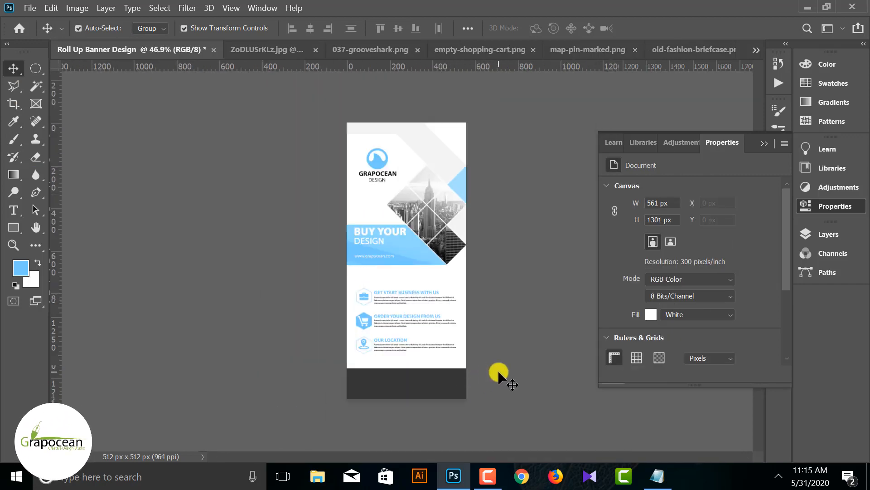
- Draw a light blue rectangle about 122 px wide and 50 px high inside the dark footer, below the map pin hexagon
scroll(497, 369, "up", 2)
scroll(508, 395, "up", 5)
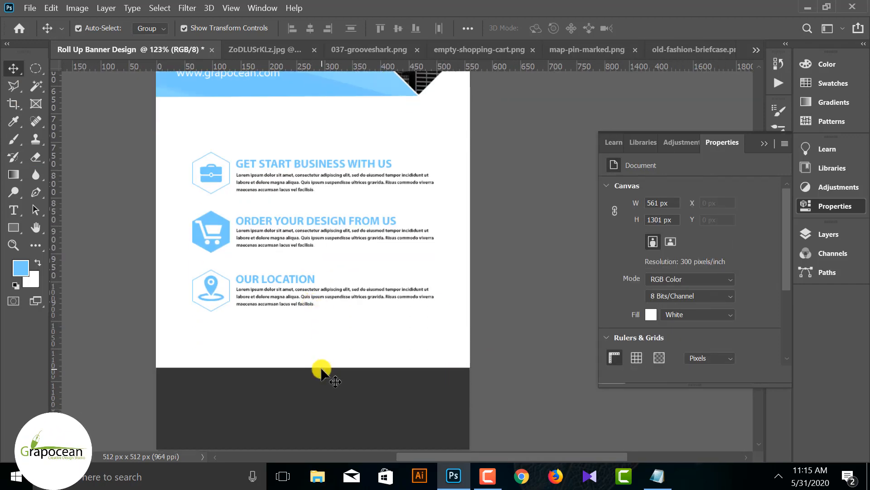
scroll(338, 304, "up", 4)
scroll(338, 296, "down", 4)
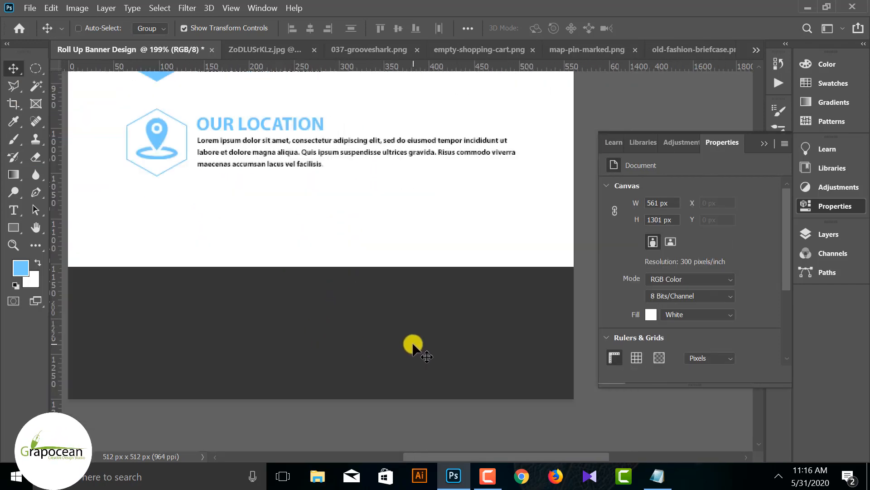
left_click(14, 227)
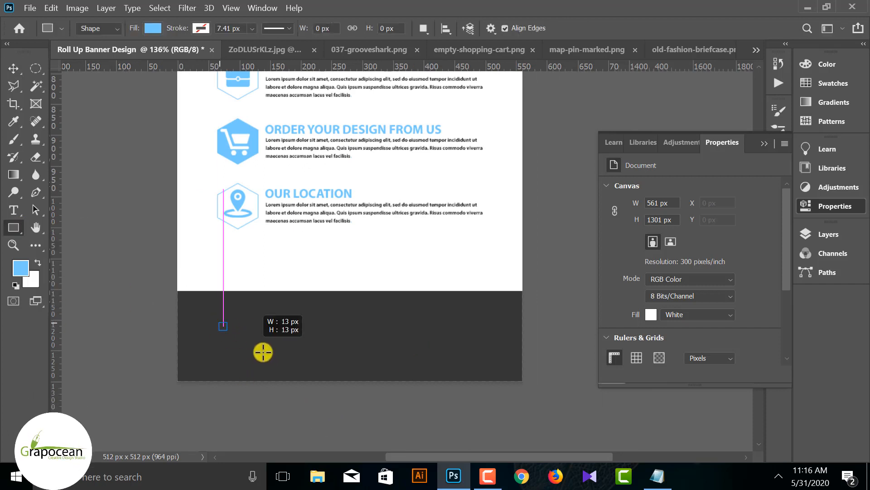
left_click_drag(294, 353, 294, 352)
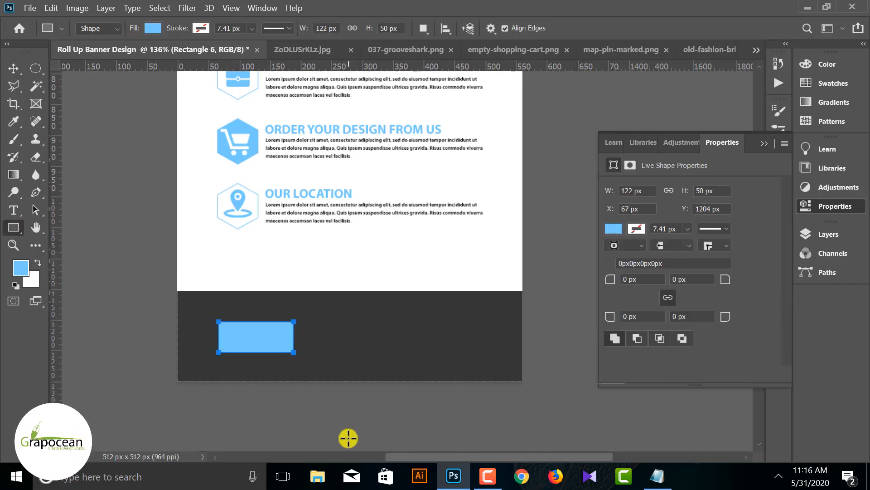
- Change the small footer rectangle's fill to the recently used light gray
left_click(152, 28)
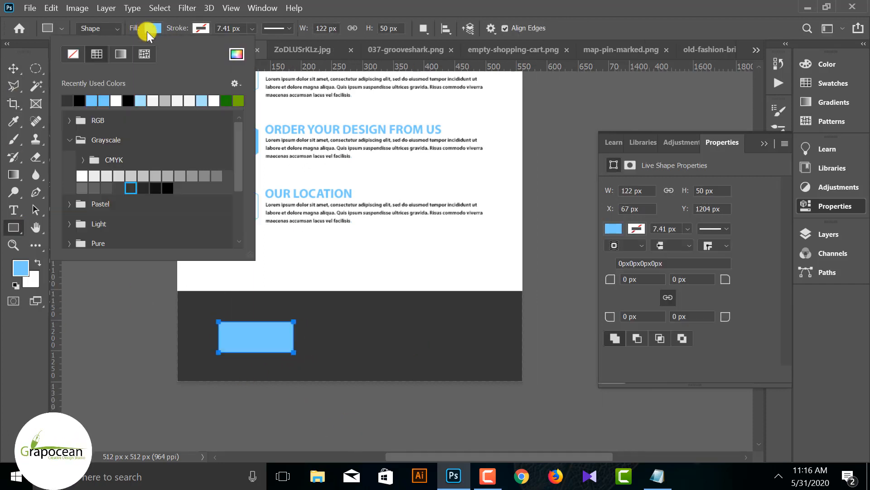
left_click(165, 99)
left_click(13, 68)
left_click(13, 68)
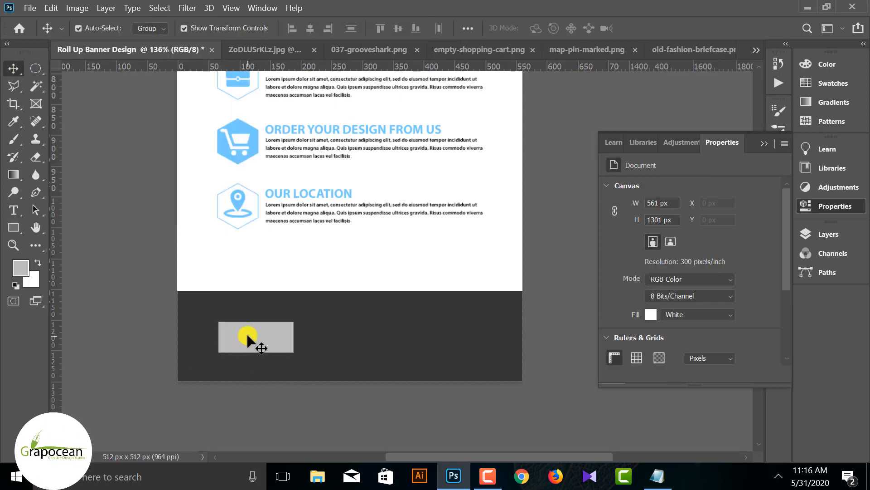
- Scale the light gray rectangle to 74.49% and shift it slightly left and down within the footer
left_click_drag(247, 333, 235, 336)
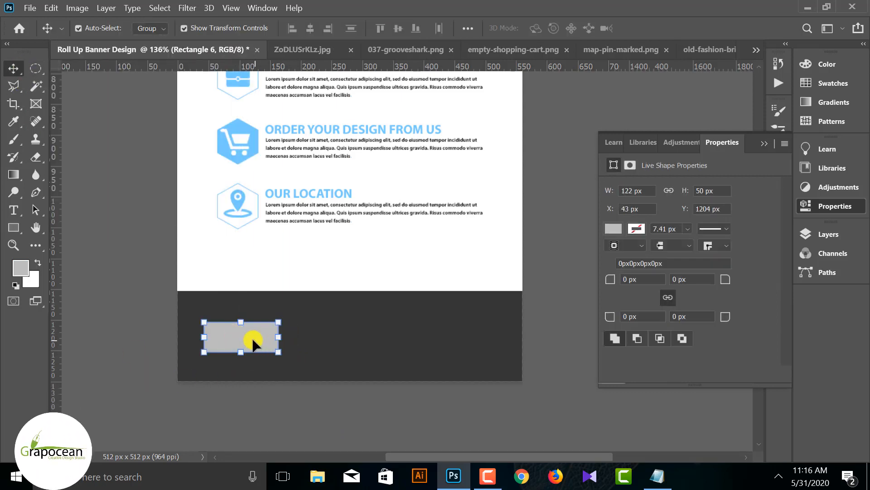
left_click(277, 351)
key("Return")
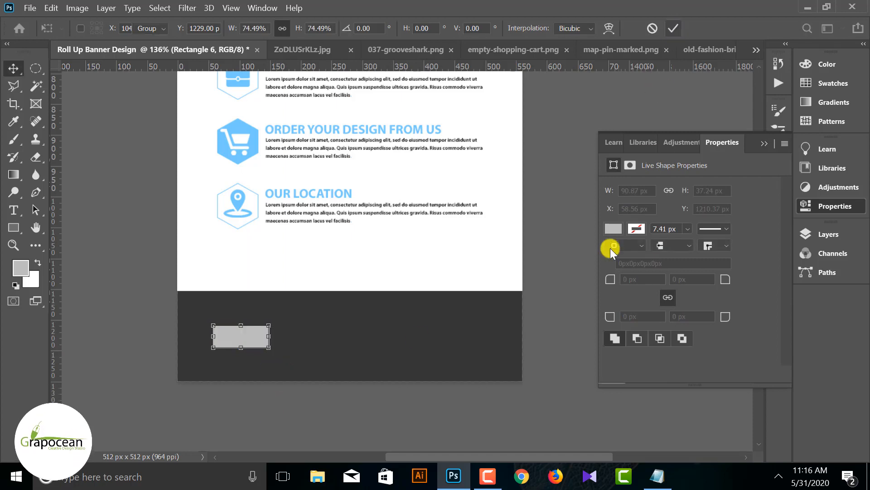
left_click(190, 330)
scroll(211, 334, "up", 6)
left_click_drag(270, 345, 265, 356)
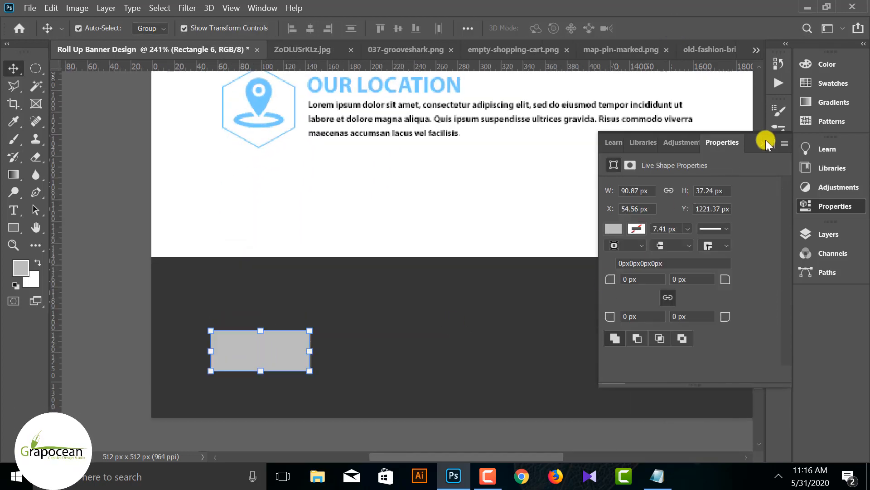
- Reduce the light gray rectangle's height by raising its lower edge, keeping its width
left_click(766, 141)
scroll(271, 355, "up", 3)
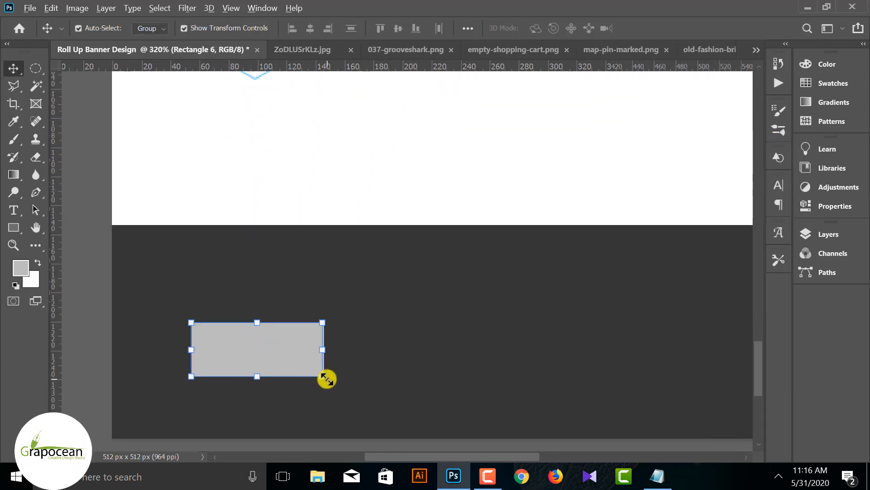
left_click_drag(257, 376, 256, 359)
key("Return")
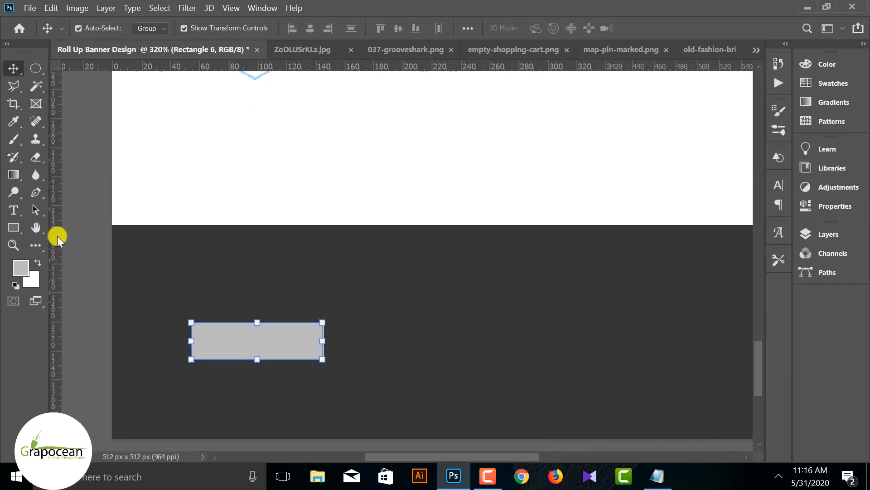
- Duplicate the light gray rectangle's layer and move the copy upward so it partly overlaps the original
left_click(856, 235)
left_click_drag(753, 314, 751, 385)
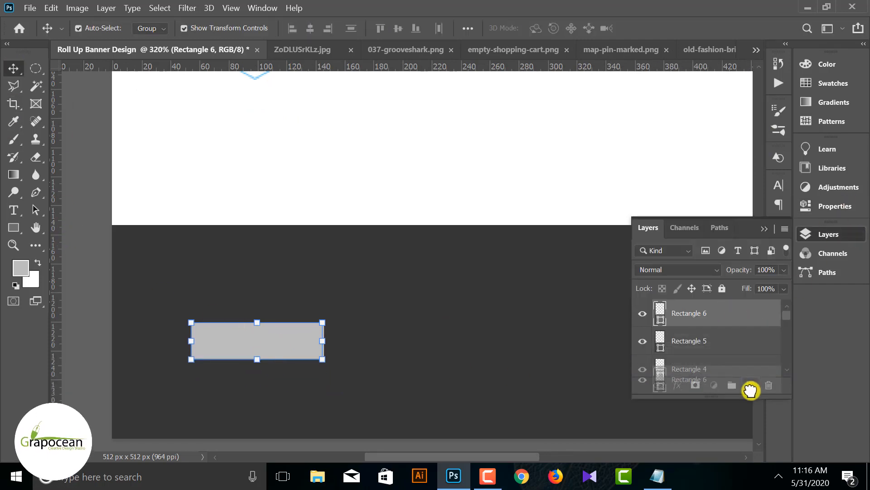
left_click_drag(265, 339, 268, 315)
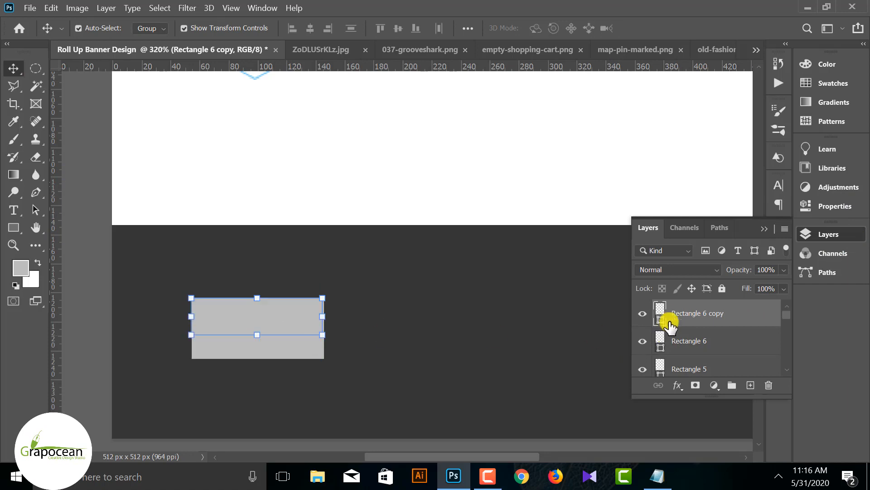
- Remove the duplicate rectangle's fill and give it a light gray stroke of 0.51 px
left_click(13, 228)
left_click(153, 29)
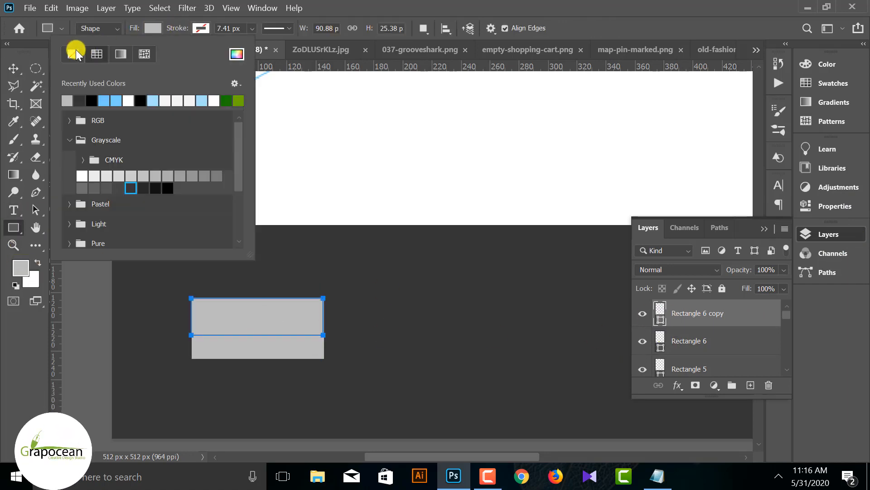
left_click(73, 54)
left_click(191, 27)
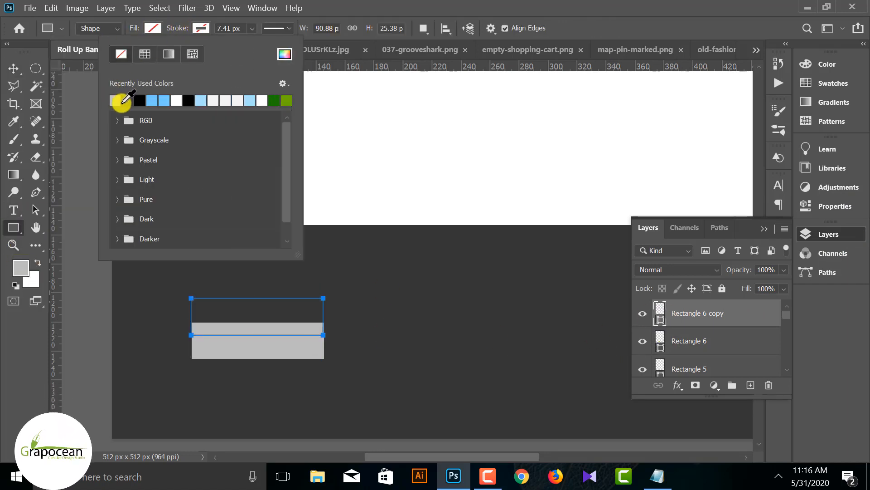
left_click(252, 28)
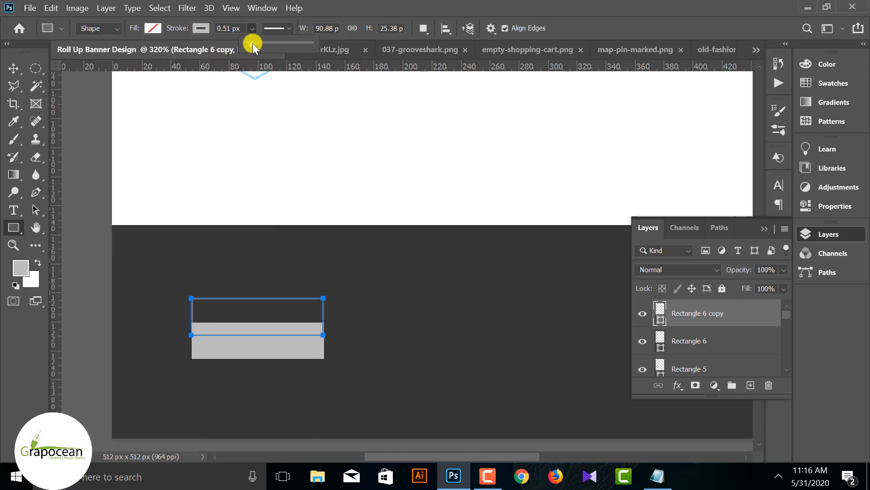
left_click(11, 71)
- Shift the outlined rectangle slightly upward so it overlaps less of the solid light gray rectangle
scroll(328, 319, "up", 3)
scroll(327, 319, "up", 2)
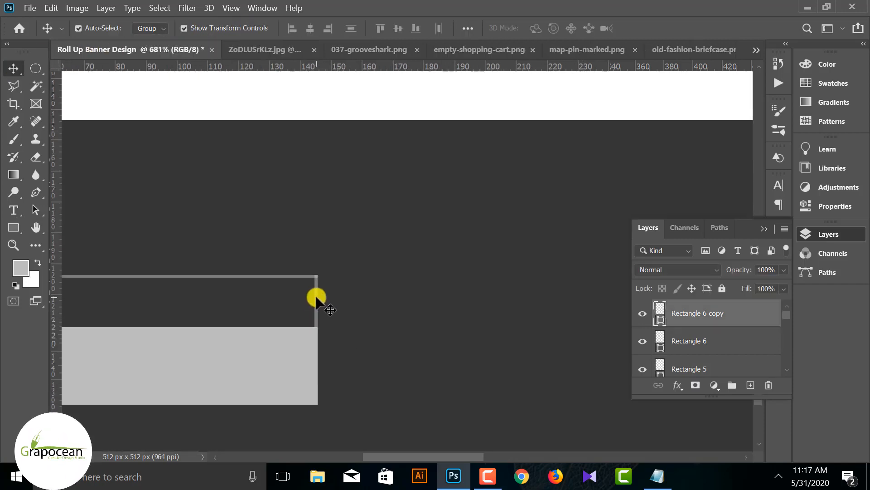
left_click(312, 297, "ctrl")
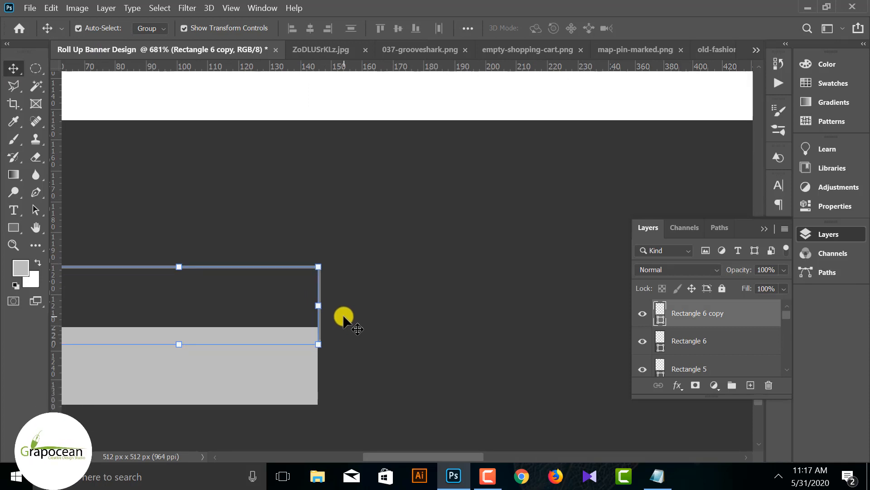
scroll(419, 302, "down", 3)
left_click(92, 294, "ctrl")
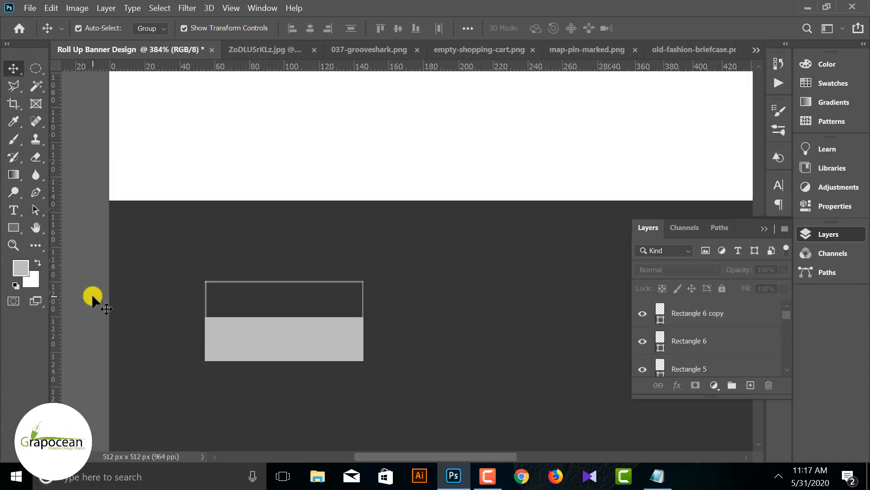
scroll(385, 351, "down", 5)
scroll(432, 367, "up", 1)
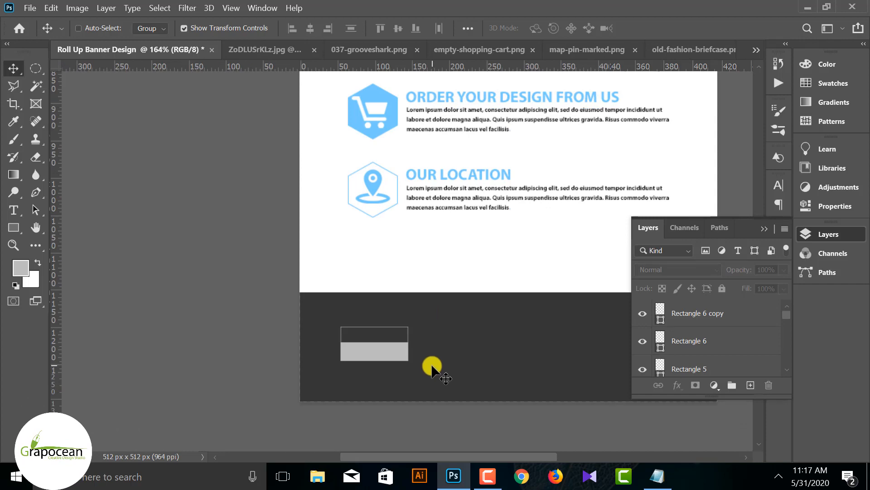
scroll(426, 360, "up", 17)
scroll(536, 344, "down", 9)
left_click(408, 328, "ctrl")
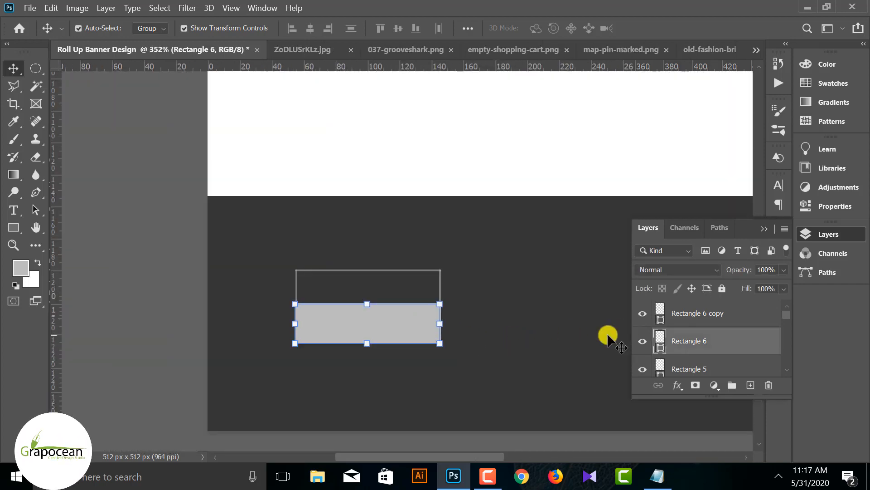
left_click(694, 314, "shift")
key("ctrl+g")
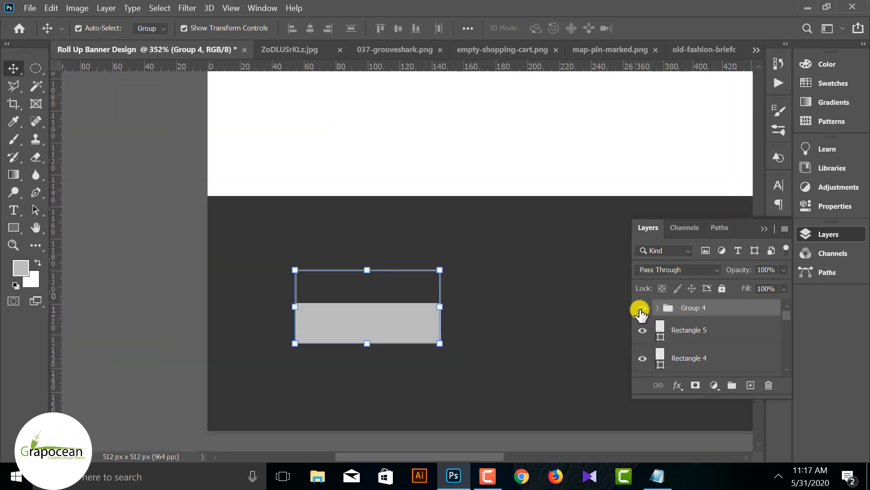
left_click(641, 310)
key("ctrl+z")
key("ctrl+z")
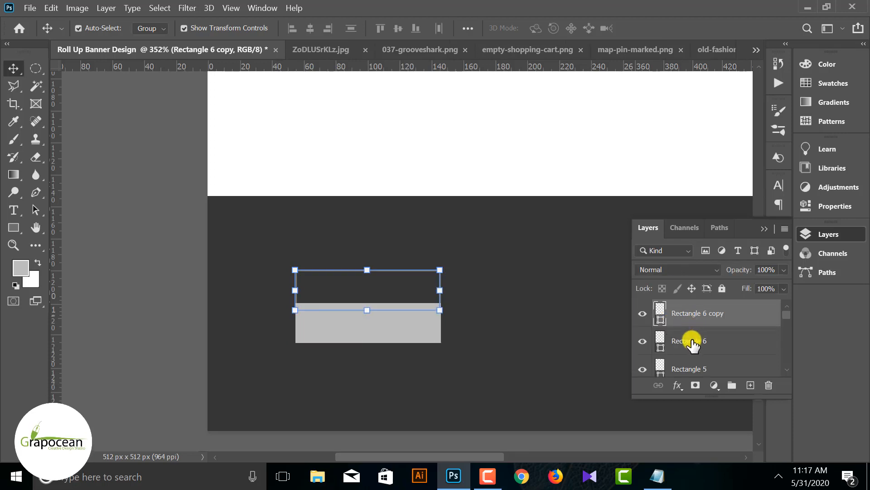
- Convert the outlined rectangle and the solid gray rectangle together into one smart object
left_click(692, 341)
left_click(695, 315, "shift")
right_click(701, 314)
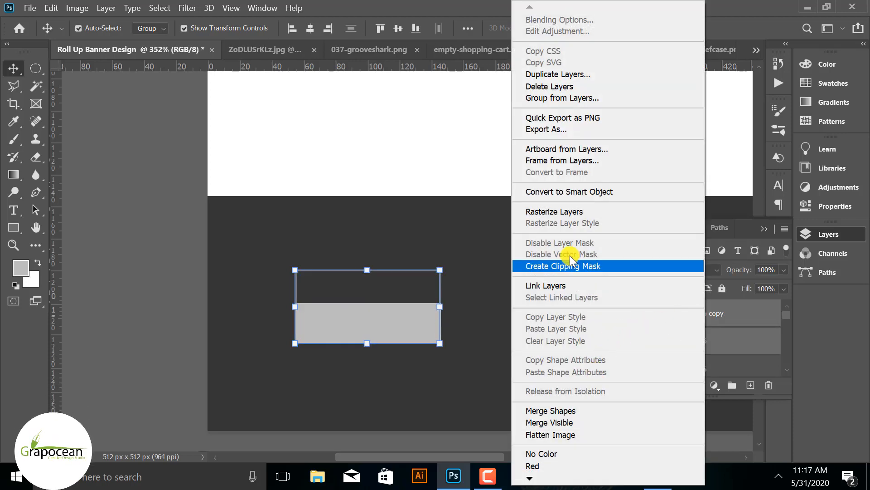
left_click(537, 211)
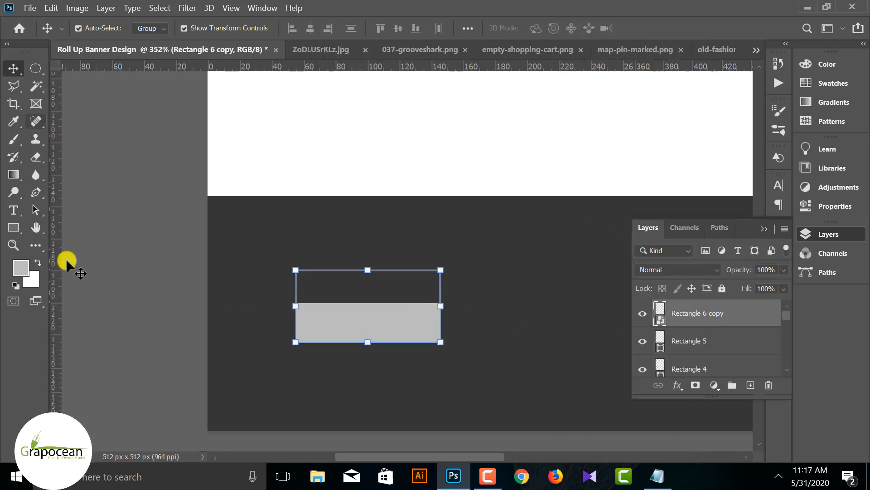
- Duplicate the footer box twice and space the copies in a row across the footer's middle and right
scroll(416, 352, "down", 4)
left_click_drag(403, 327, 537, 325)
scroll(537, 324, "down", 3)
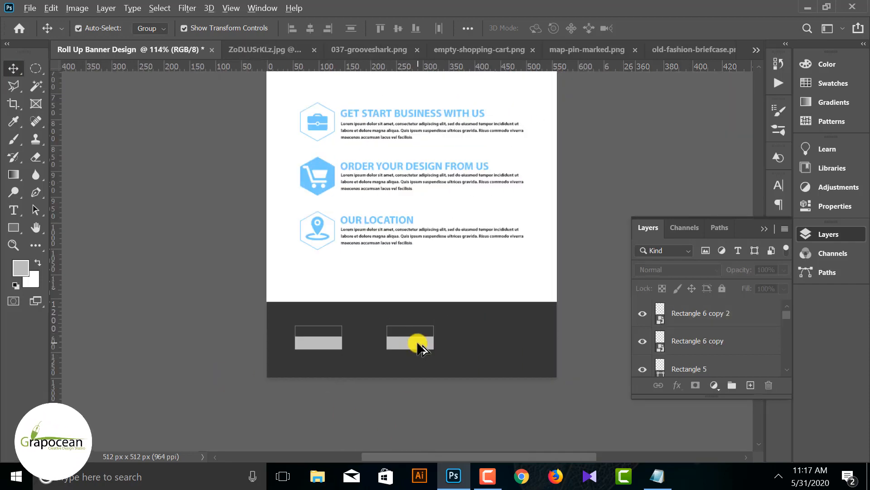
left_click(453, 363)
left_click(491, 390)
left_click_drag(411, 343, 496, 341)
scroll(459, 419, "down", 5)
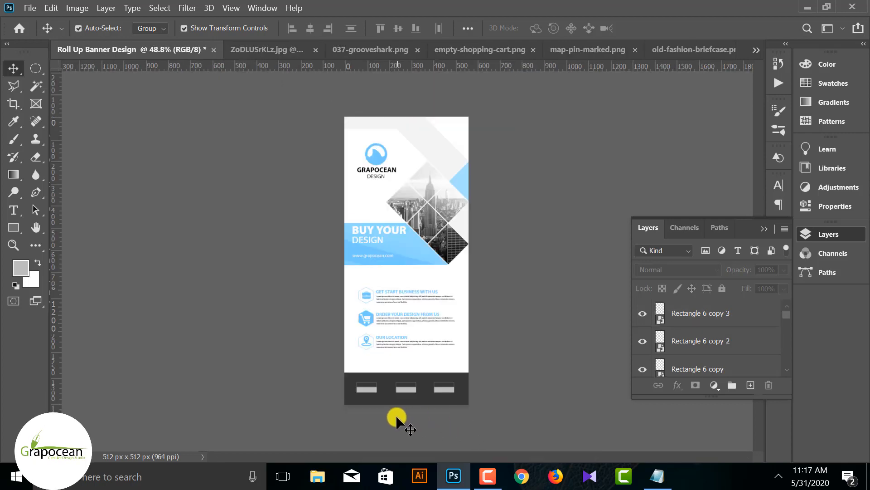
- Add the text "CALL US" in white Myriad Pro Bold and move it into the first footer box's outlined area
scroll(396, 415, "up", 10)
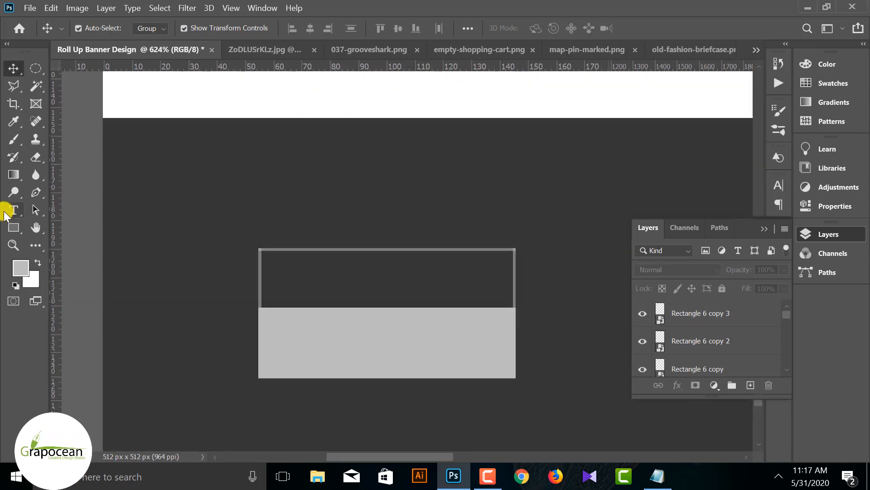
left_click(9, 210)
left_click(356, 296)
type("CALL US")
key("ctrl+a")
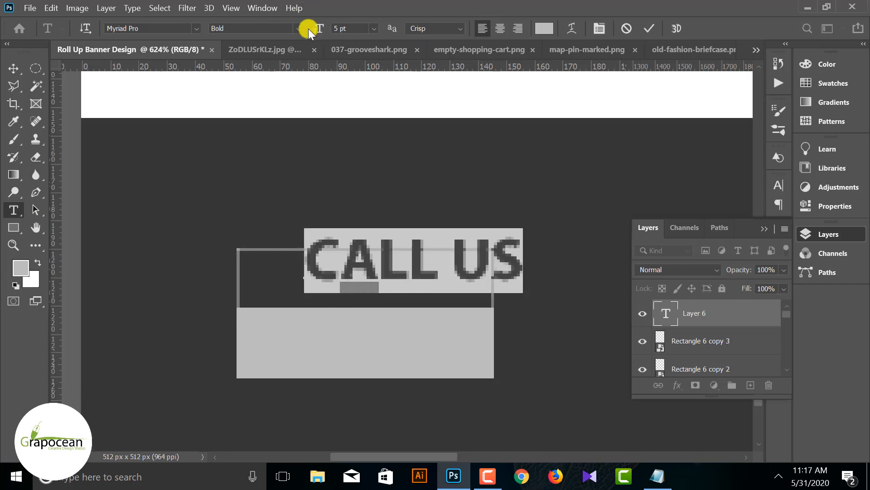
left_click(544, 28)
left_click(509, 171)
key("Return")
key("ctrl+Return")
key("v")
left_click_drag(499, 268, 472, 300)
left_click(676, 28)
left_click(676, 27)
- Set the CALL US text size to 4 pt and center it within the outlined area
key("t")
left_click_drag(254, 279, 557, 313)
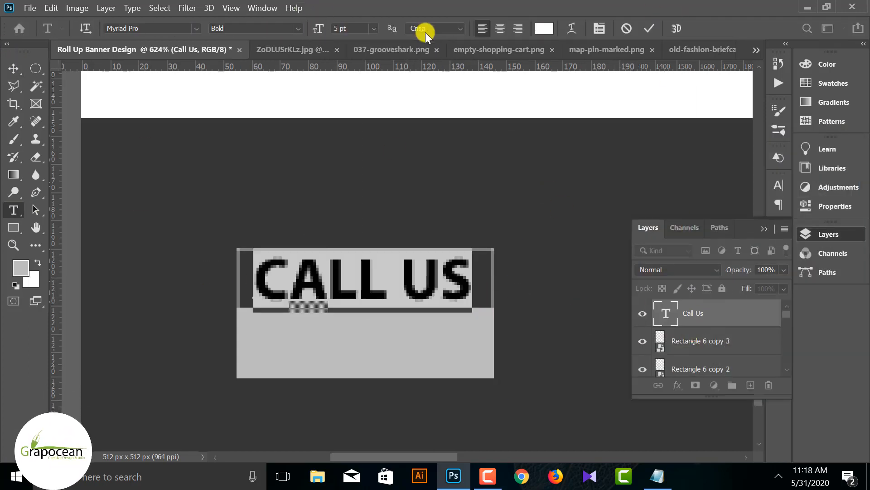
left_click(372, 28)
type("4")
key("Return")
left_click(13, 68)
left_click(413, 348)
mouse_move(400, 285)
left_mouse_down()
mouse_move(417, 284)
mouse_move(405, 298)
left_mouse_up()
scroll(395, 323, "down", 5)
left_click(533, 338)
scroll(397, 321, "up", 4)
left_click(429, 336)
left_click(283, 303)
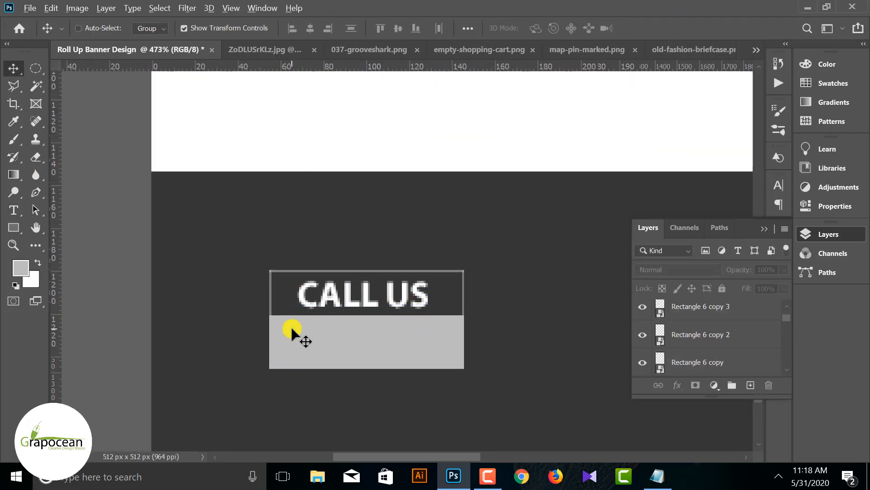
- Add the contact phone number in Myriad Pro Regular over the first box's light gray area
scroll(276, 295, "down", 4)
left_click(12, 210)
scroll(290, 333, "up", 3)
left_click(284, 319)
key("BackSpace")
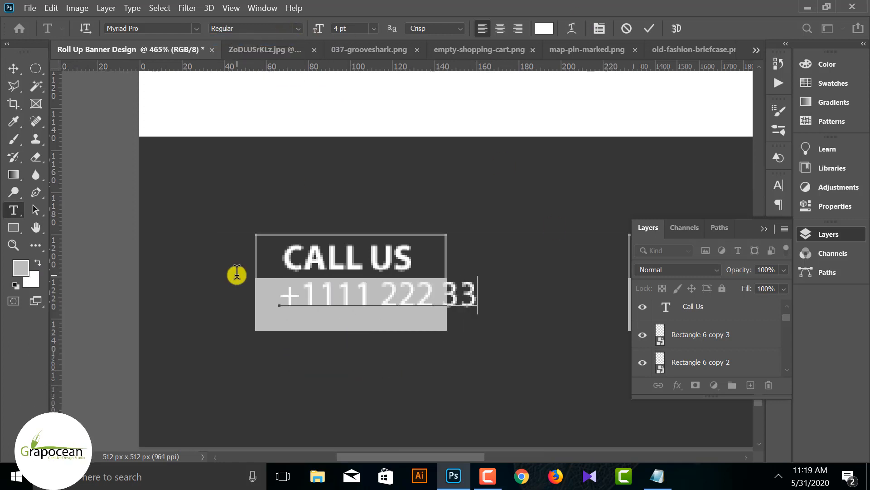
type("+1111 222 333")
- Set the phone number's text size to 2 pt and position it centered beneath CALL US
key("ctrl+a")
left_click_drag(320, 27, 241, 27)
type("2")
key("Return")
left_click(14, 68)
scroll(368, 308, "up", 3)
left_click(349, 295)
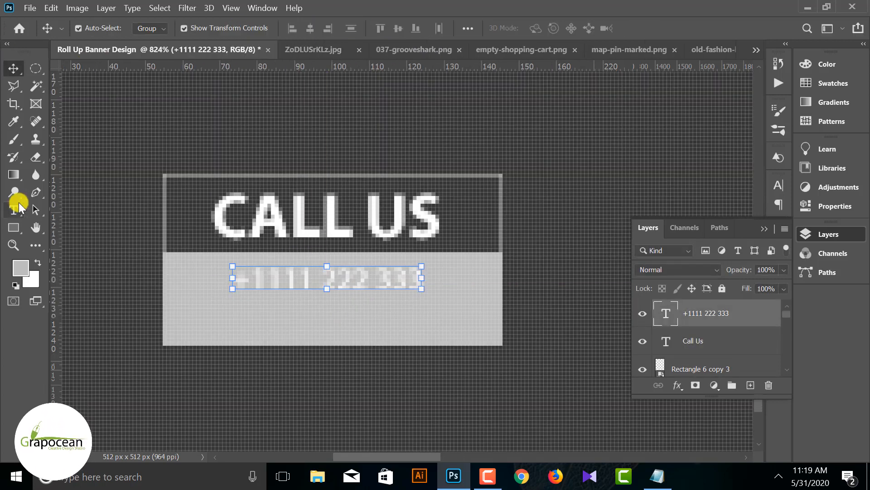
- Change the phone number's text color to black
left_click(15, 208)
triple_click(327, 279)
left_click(546, 28)
left_click(511, 343)
left_click(818, 164)
left_click(13, 68)
scroll(413, 335, "down", 8)
left_click(467, 374)
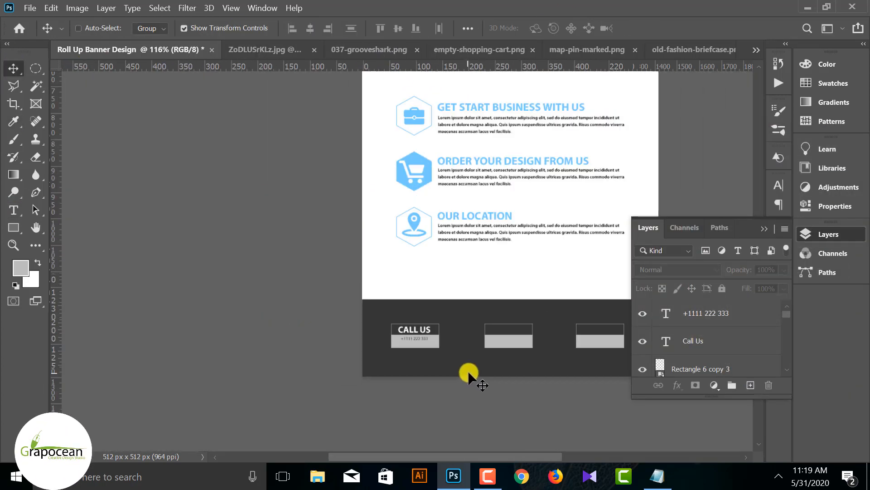
- Duplicate the CALL US heading into the middle footer box and change its text to "OUR WEB"
scroll(471, 362, "up", 4)
left_click_drag(335, 284, 553, 291)
key("t")
left_click(14, 68)
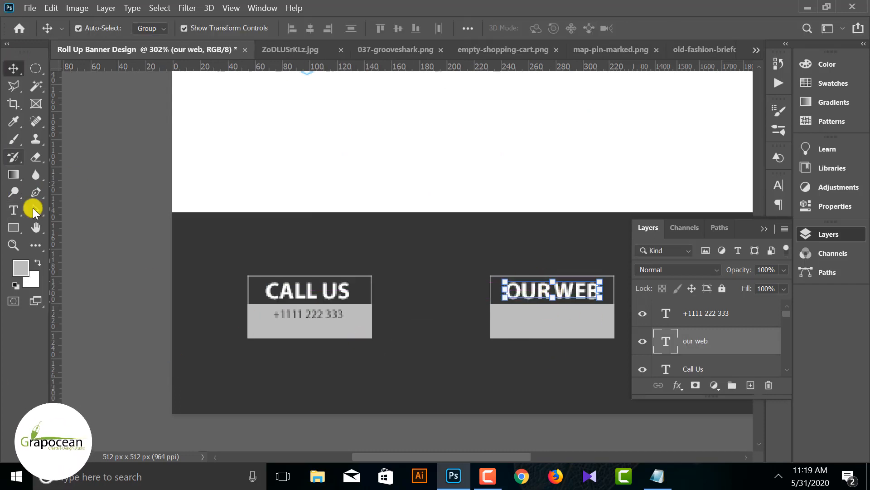
left_click(399, 313)
left_click_drag(343, 317, 622, 311)
left_click(13, 210)
type("www.")
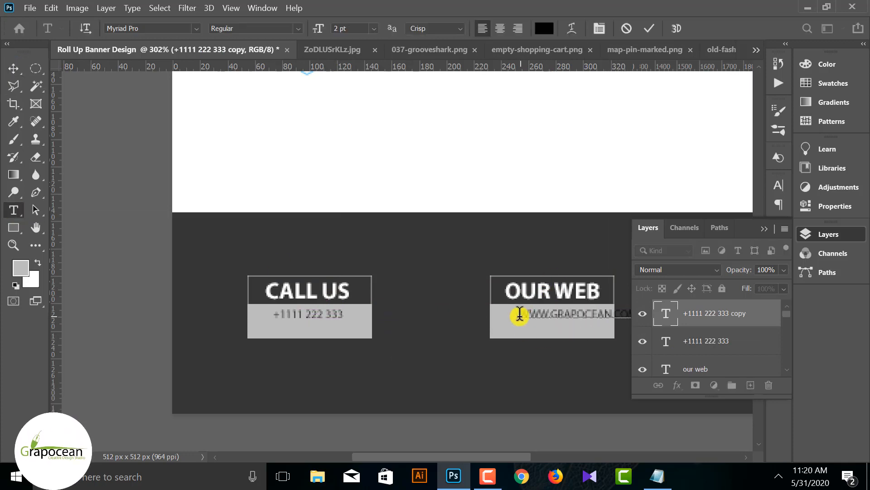
- Turn off All Caps for the website address and center it beneath OUR WEB
left_click_drag(520, 314, 637, 313)
left_click(778, 185)
left_click(667, 279)
left_click(13, 69)
left_click_drag(571, 320, 558, 320)
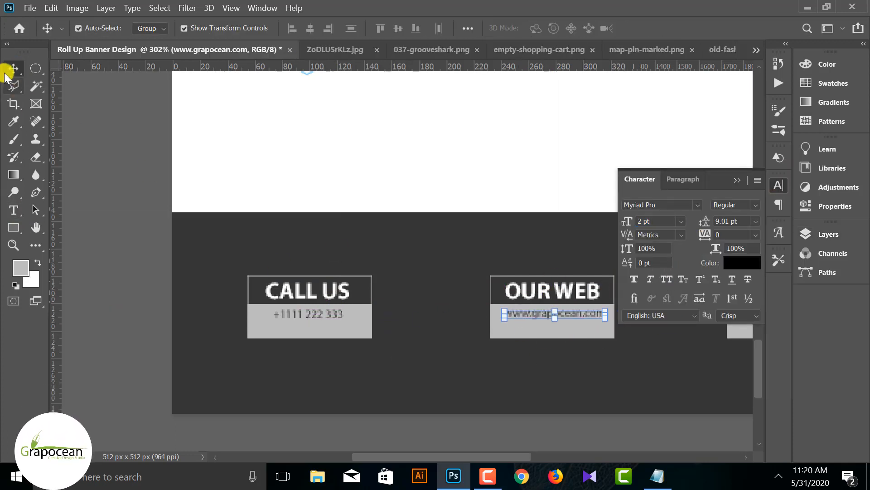
left_click(136, 272)
- Duplicate the OUR WEB heading into the third footer box, change it to "BEST DEAL" and center it in the outline
scroll(190, 296, "down", 5)
scroll(470, 327, "up", 1)
scroll(318, 305, "up", 1)
left_click_drag(311, 289, 357, 285)
type("t")
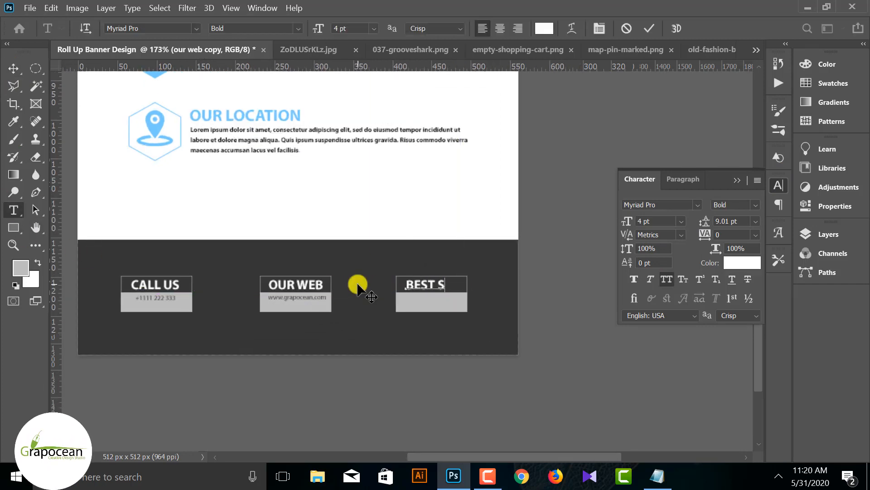
type("BEST S")
key("BackSpace")
scroll(406, 281, "up", 2)
left_click_drag(444, 285, 435, 285)
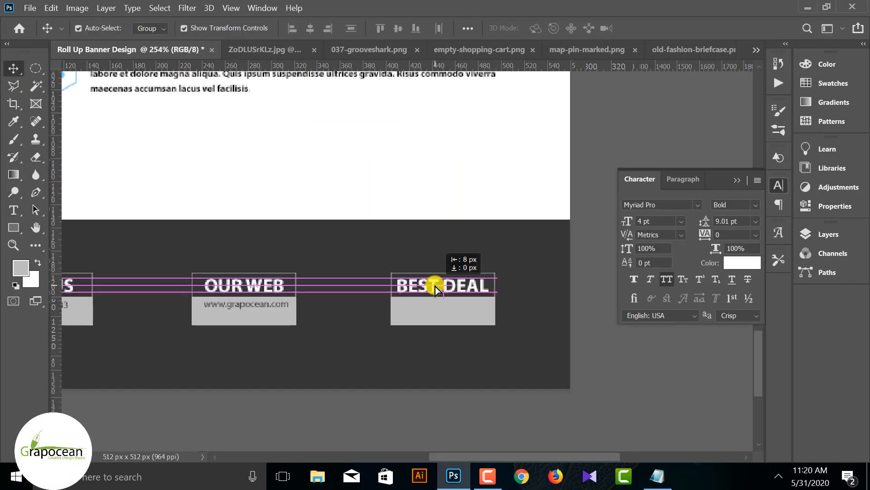
- Duplicate the website line beneath BEST DEAL and replace its text with "trasted service for your company"
left_click_drag(272, 312, 342, 312)
key("t")
type("Trusted service for your company")
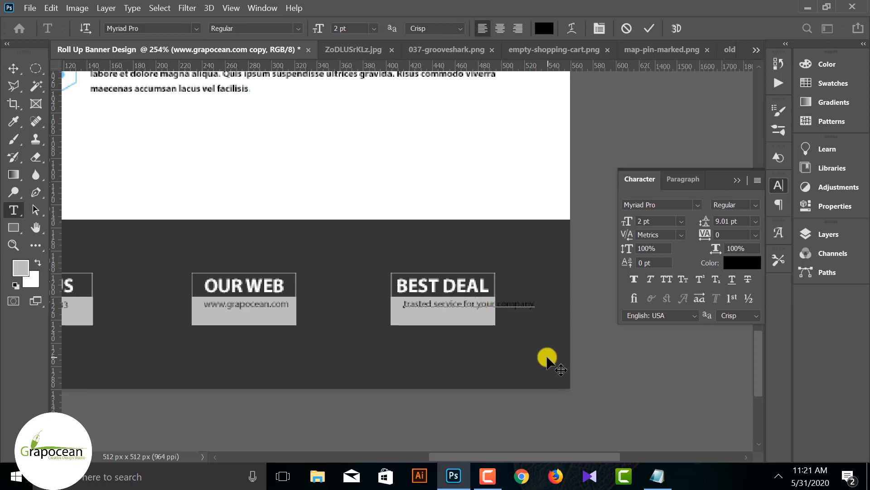
- Break the service text into two lines before "your company" and tighten the line gap with a 7 pt baseline shift
key("Return")
left_click_drag(468, 349, 378, 350)
left_click(13, 68)
left_click(476, 358, "ctrl")
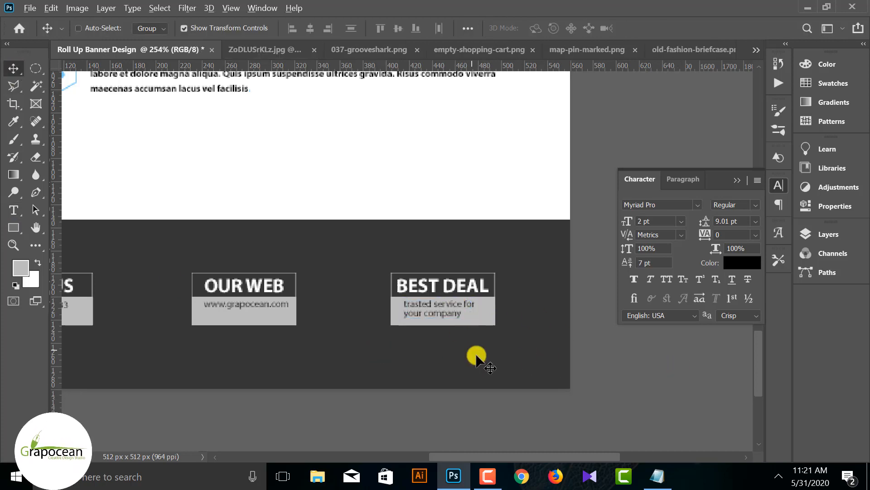